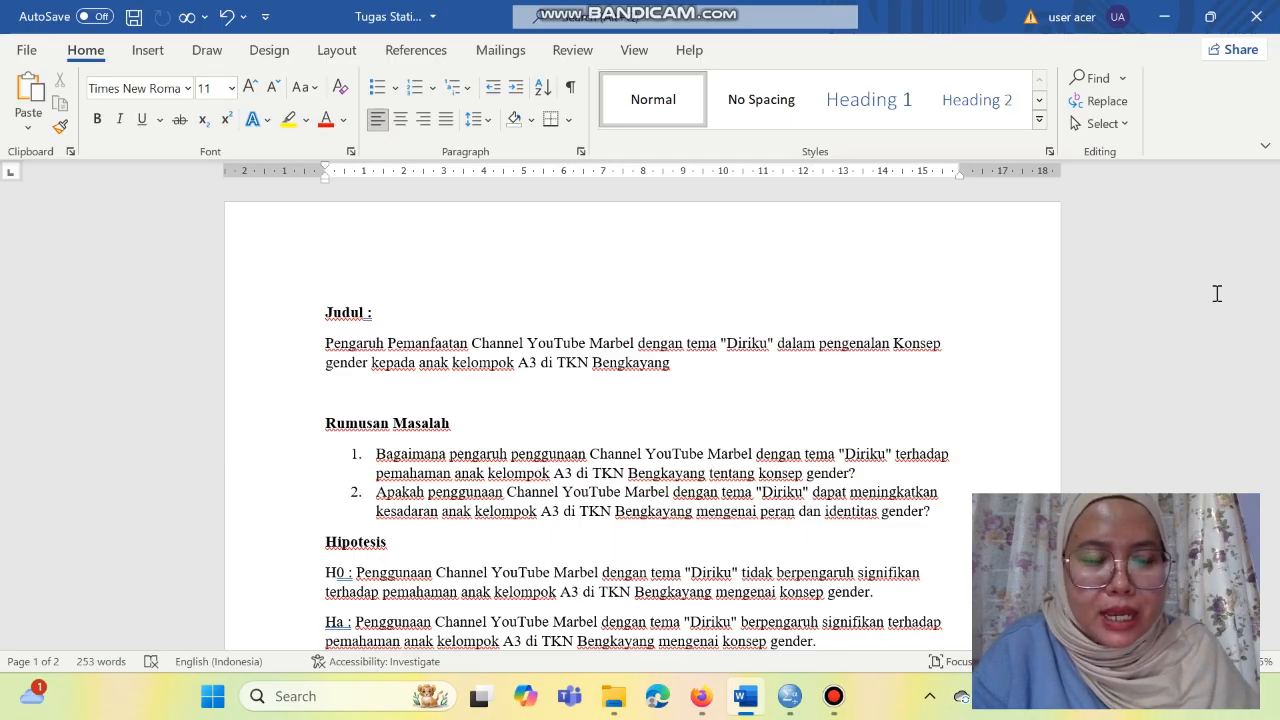
Review the research title, problem statements, hypotheses and one-group pretest-posttest design in the assignment document.
left_click_drag(1276, 264, 1276, 294)
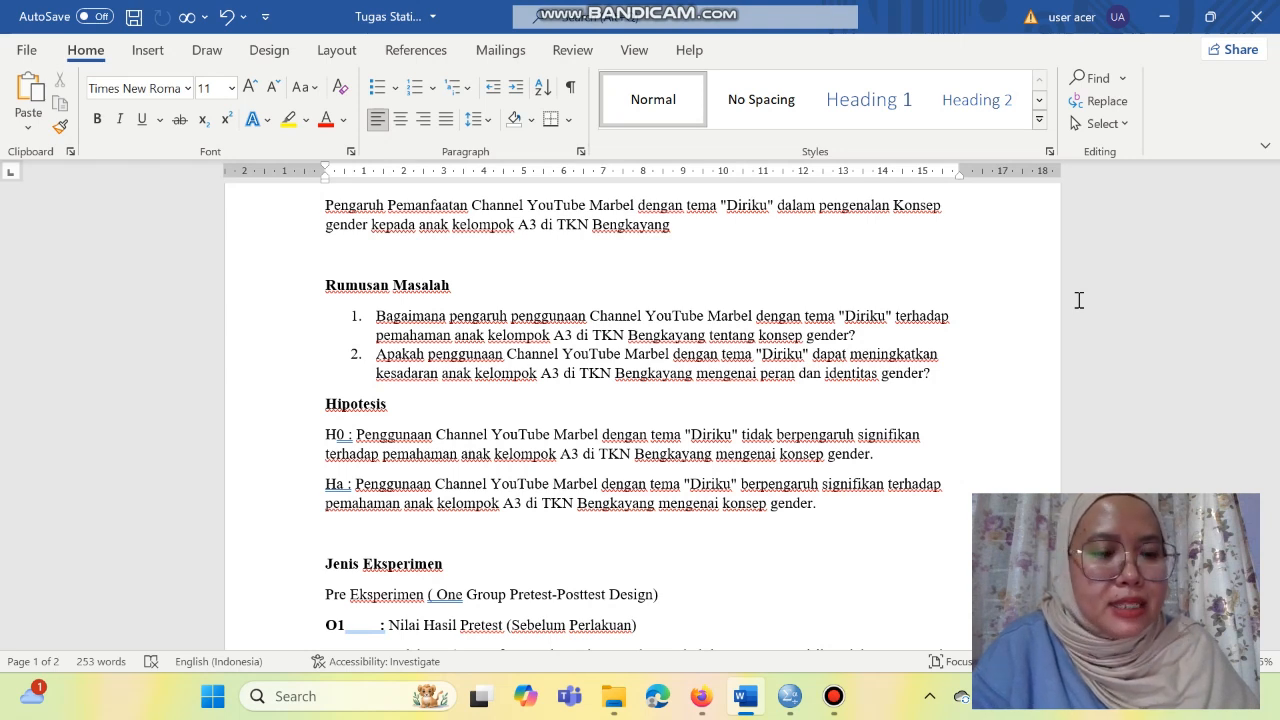
left_click(1273, 267)
left_click_drag(1273, 267, 1277, 287)
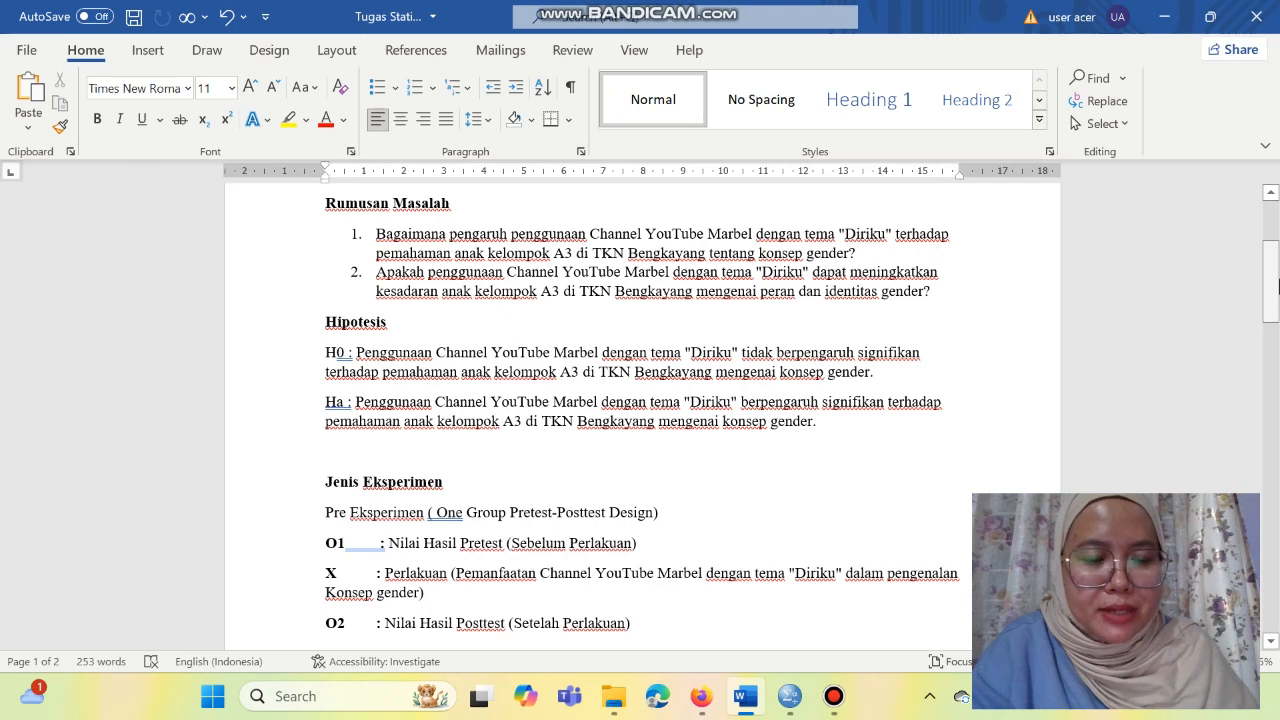
left_click_drag(1274, 268, 1274, 297)
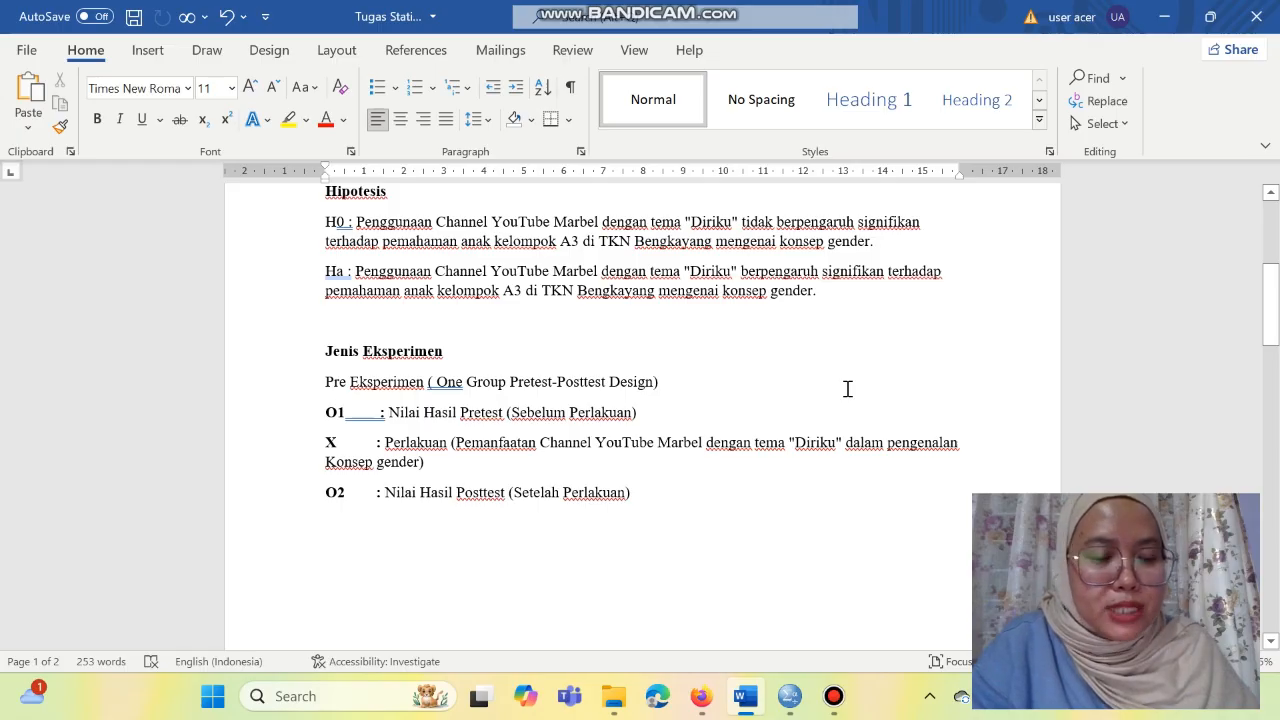
left_click_drag(1272, 303, 1267, 269)
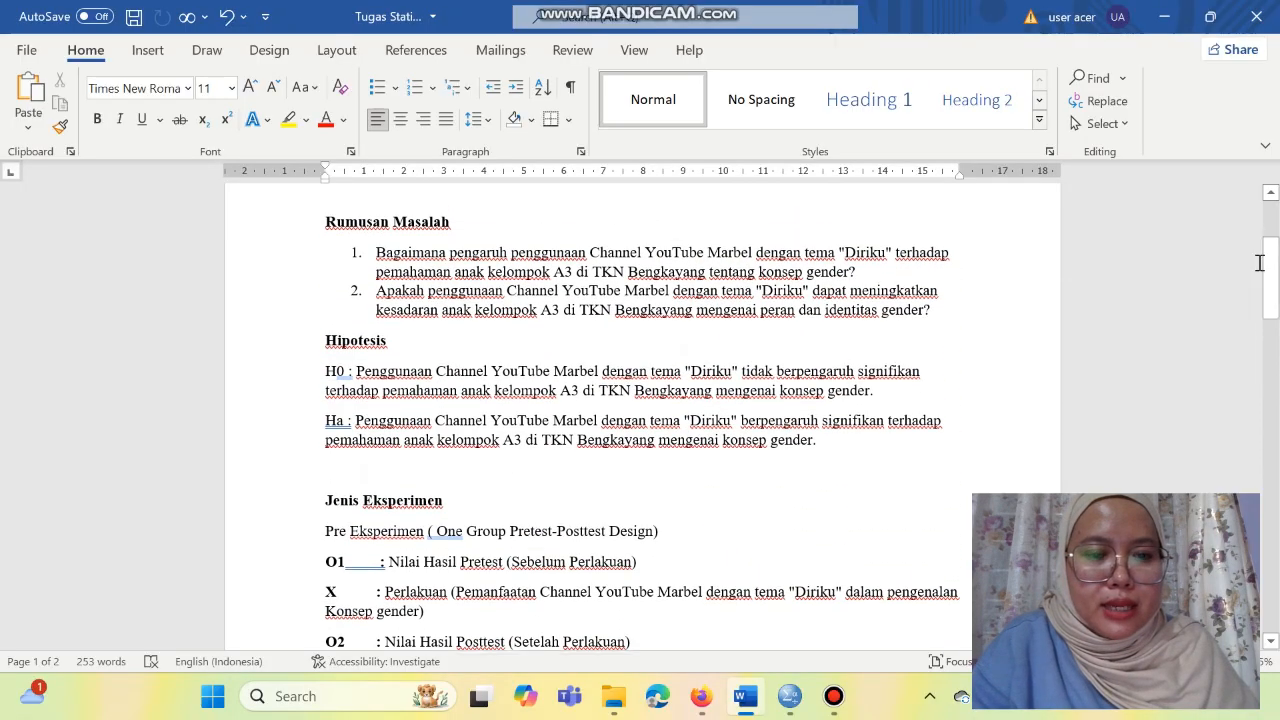
Switch to the SPSS Data Editor and set up an Explore analysis with the pretest and posttest Youtube Marbel variables as dependents.
left_click(790, 698)
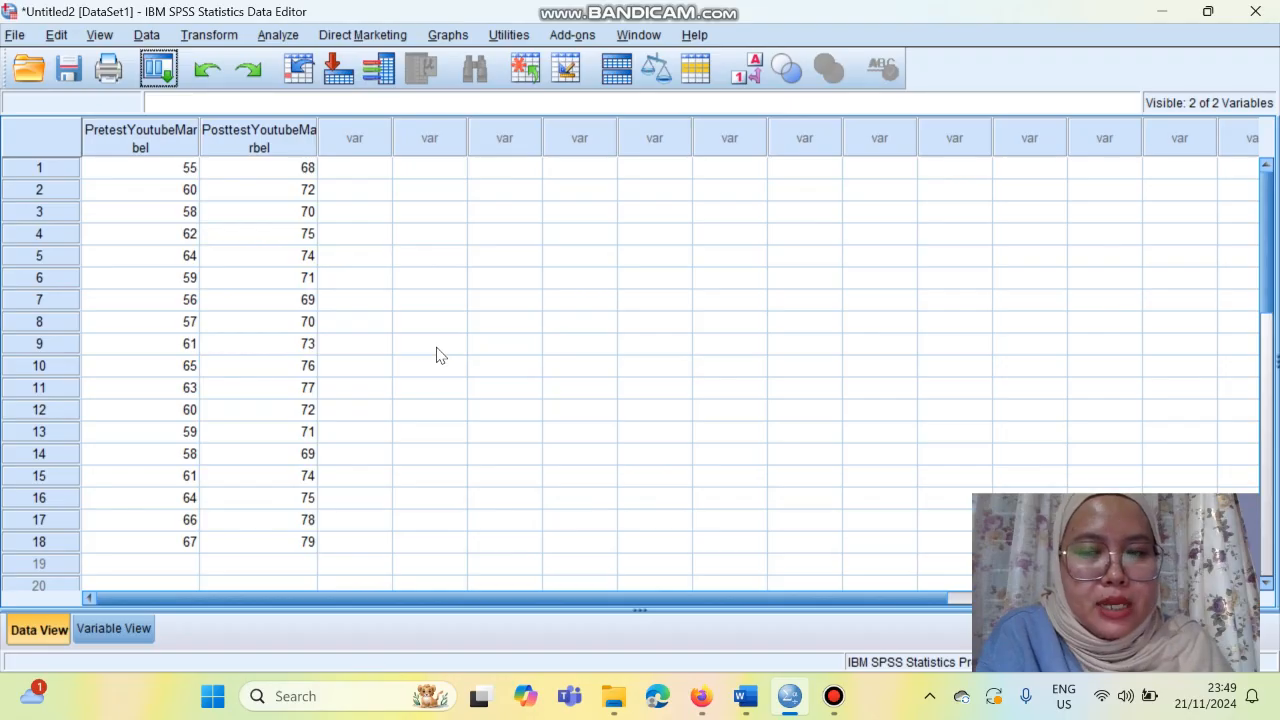
left_click(278, 34)
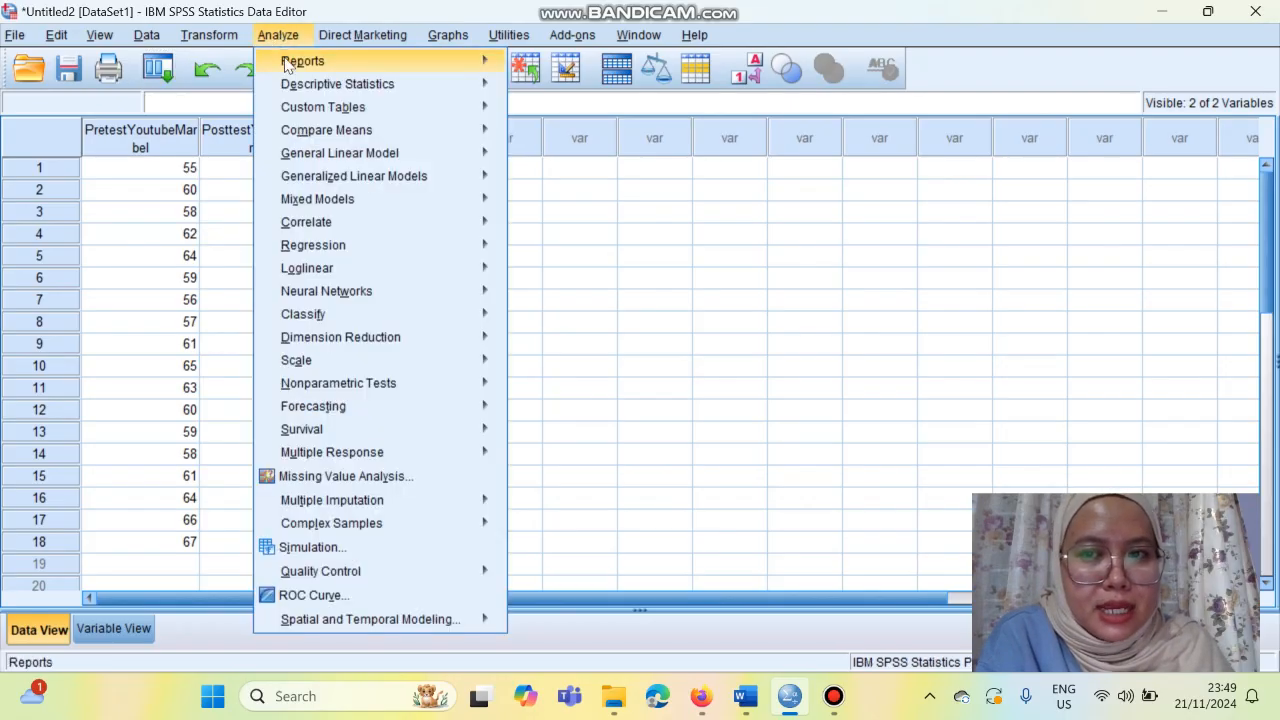
mouse_move(297, 93)
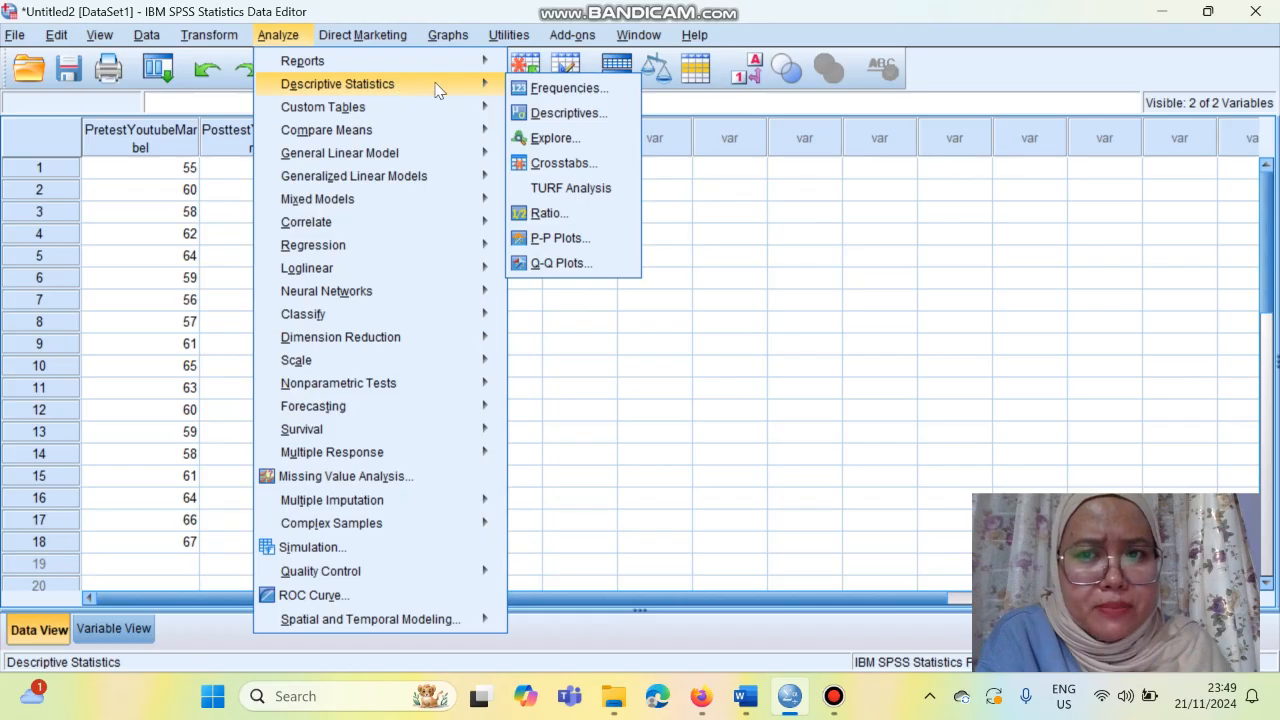
left_click(538, 140)
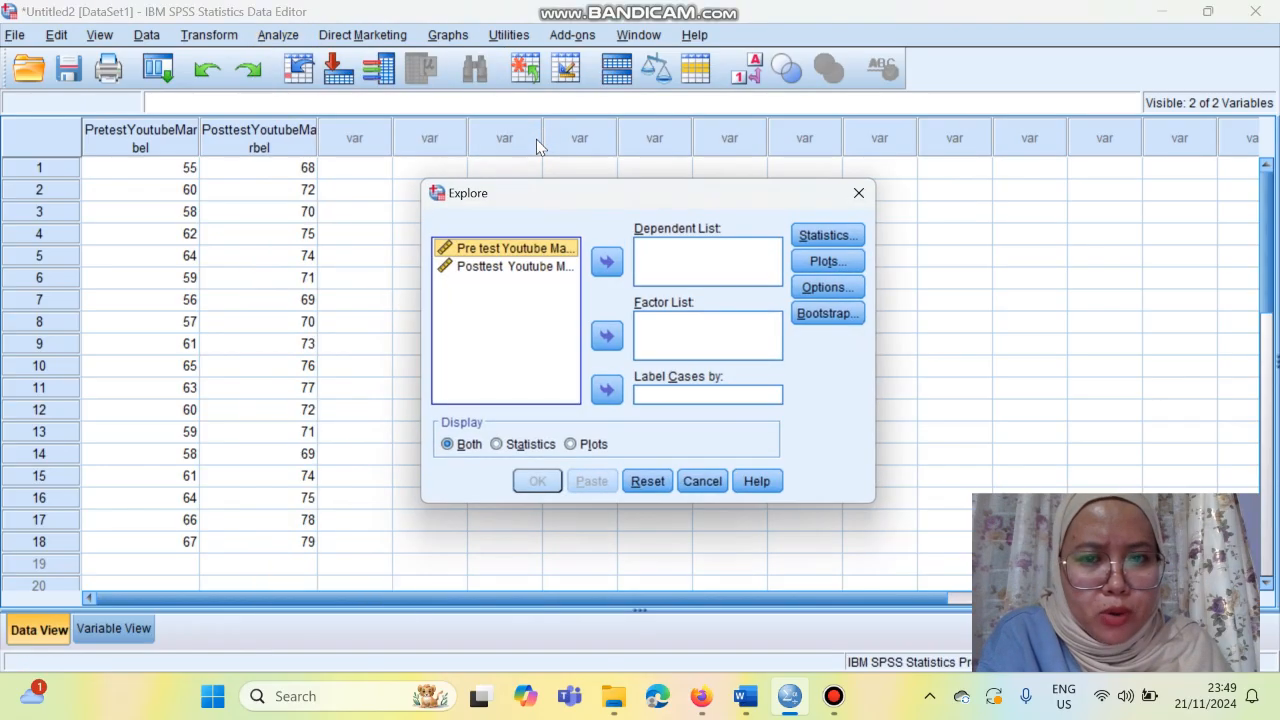
left_click(516, 254)
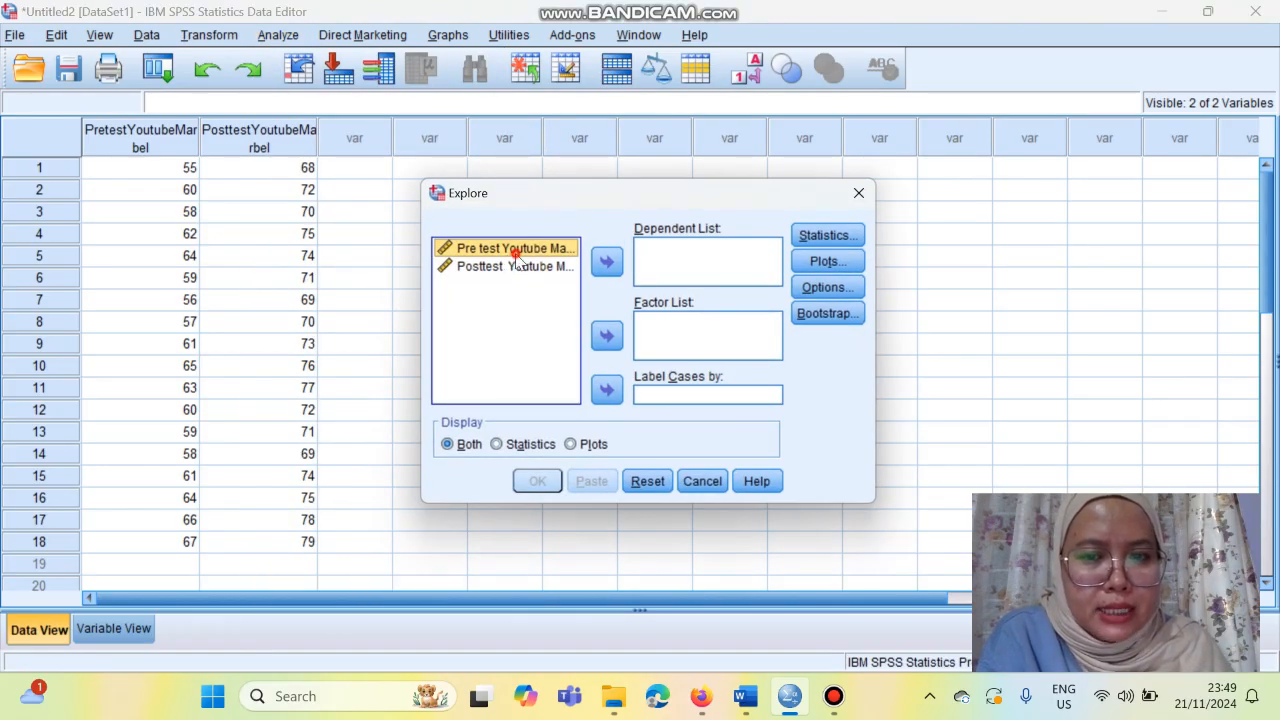
left_click(603, 263)
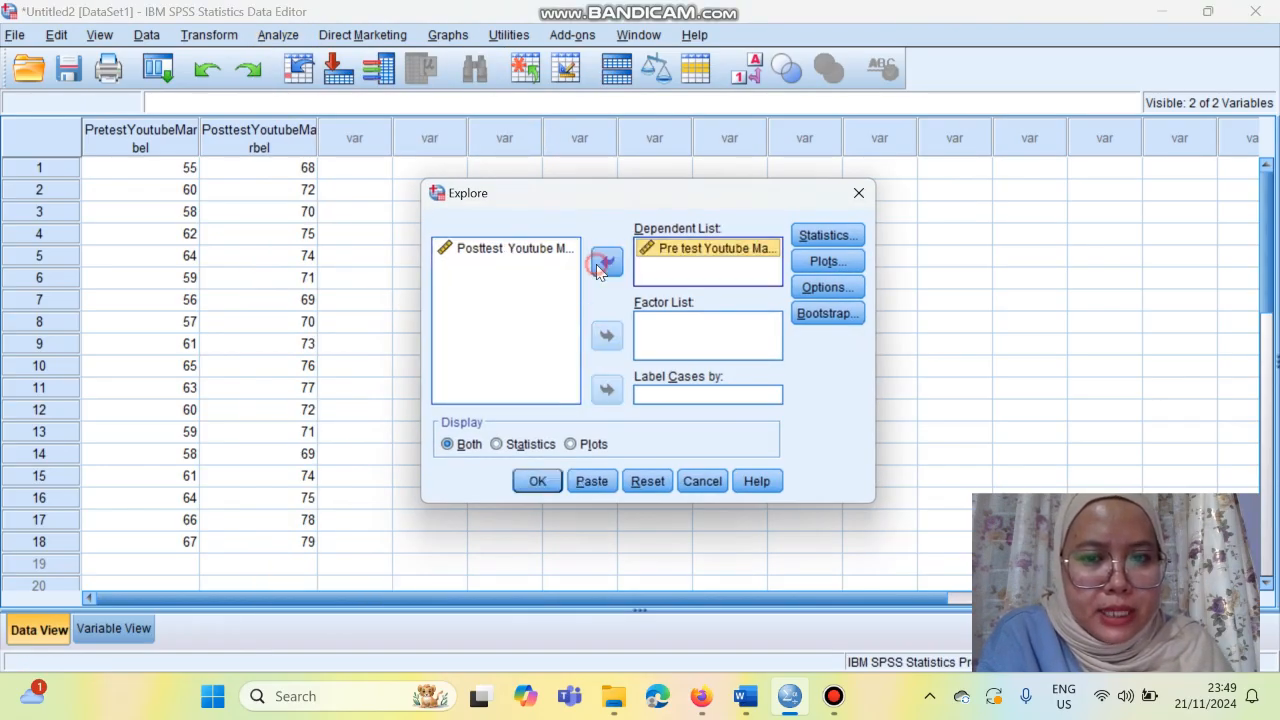
left_click(541, 252)
left_click(609, 266)
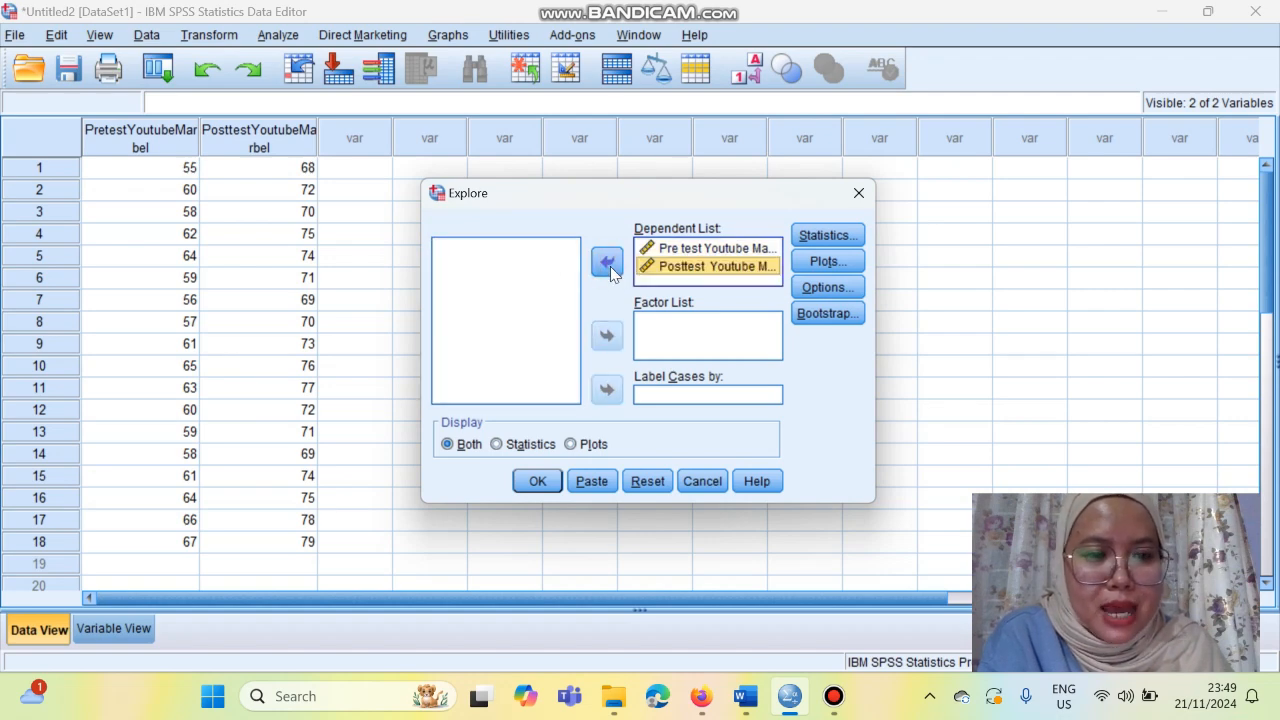
Include normality plots with tests in the Explore analysis and run it.
left_click(827, 261)
left_click(552, 331)
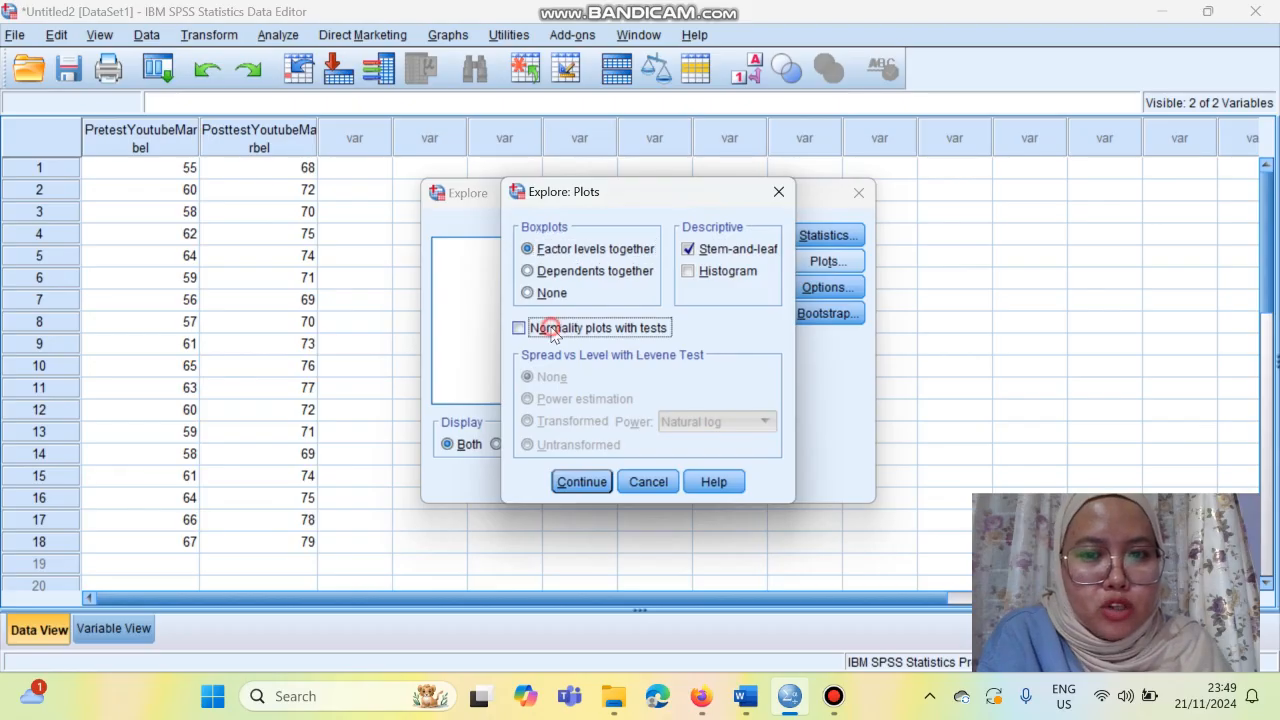
left_click(580, 481)
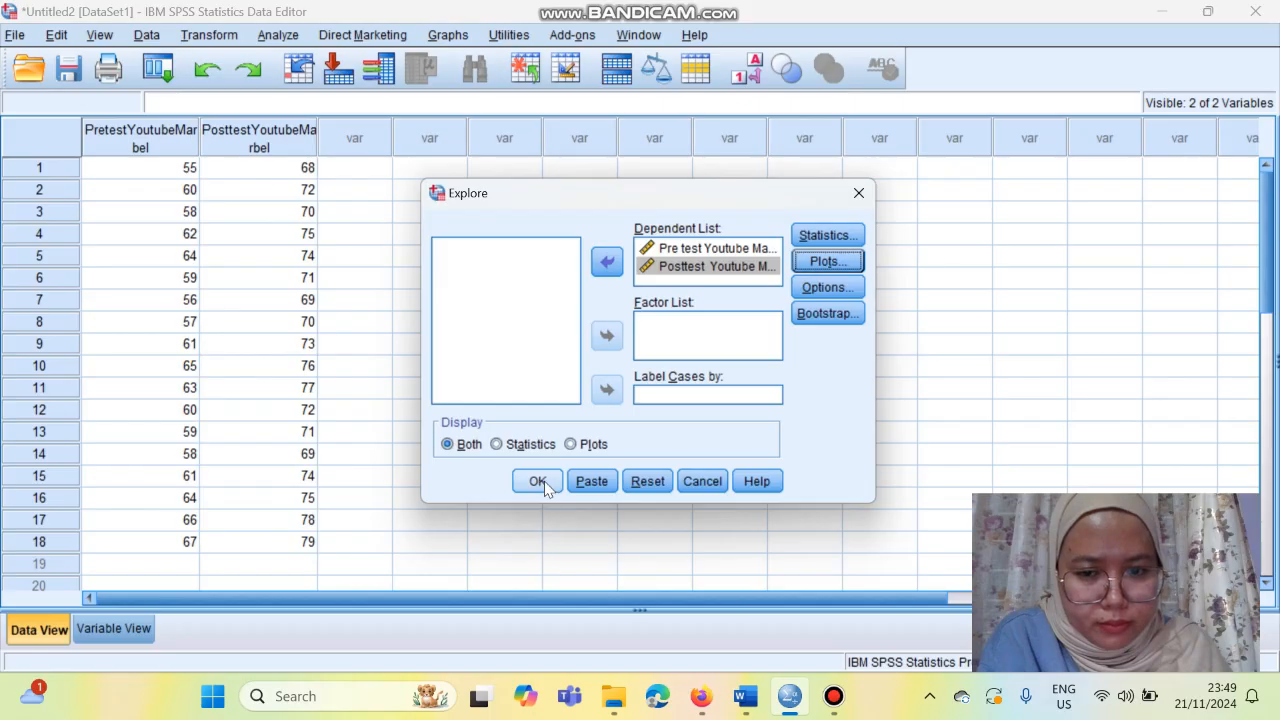
left_click(538, 483)
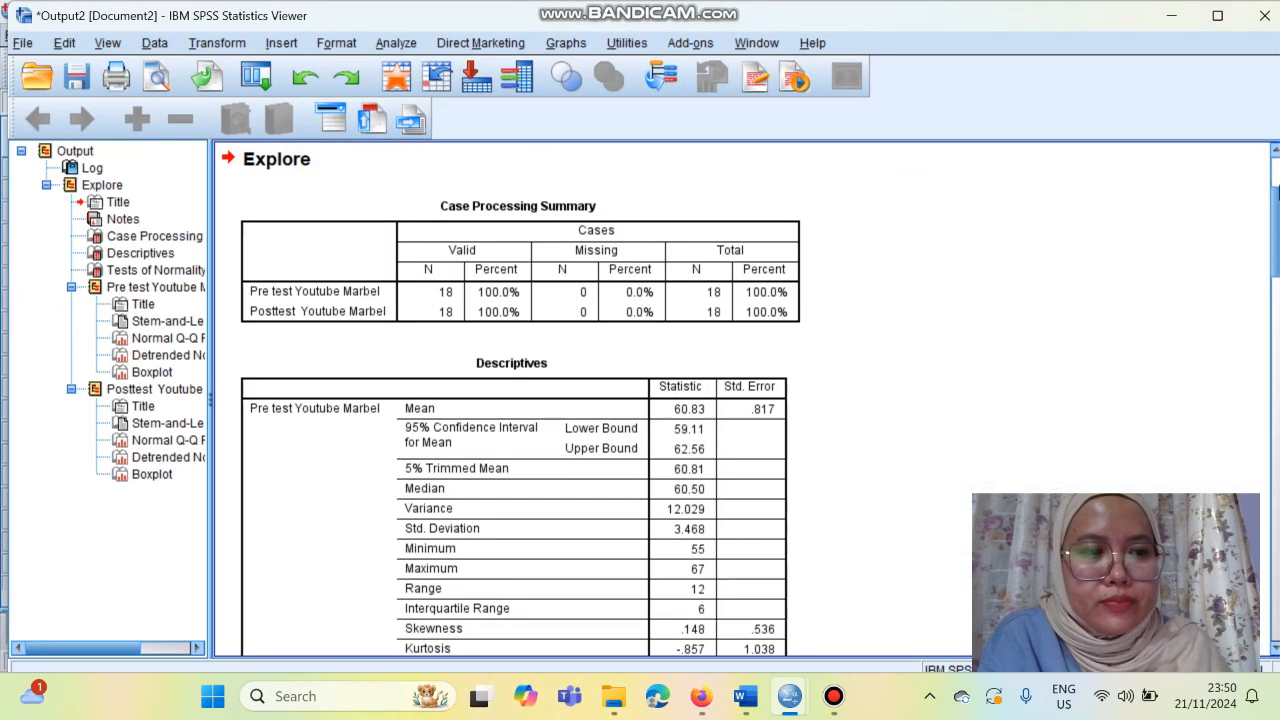
Examine the Explore output's Descriptives and Tests of Normality tables for the pretest and posttest.
scroll(1276, 237, "down", 2)
scroll(1276, 237, "down", 1)
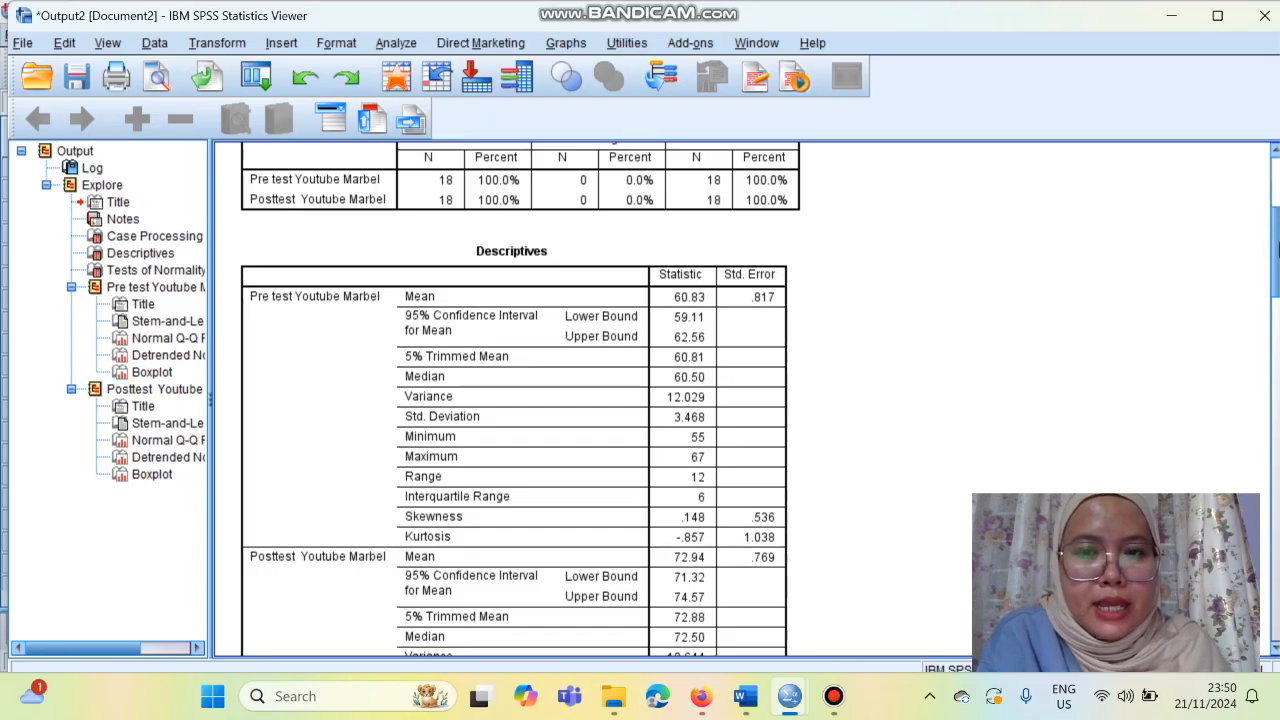
scroll(1277, 250, "down", 1)
scroll(1277, 255, "down", 1)
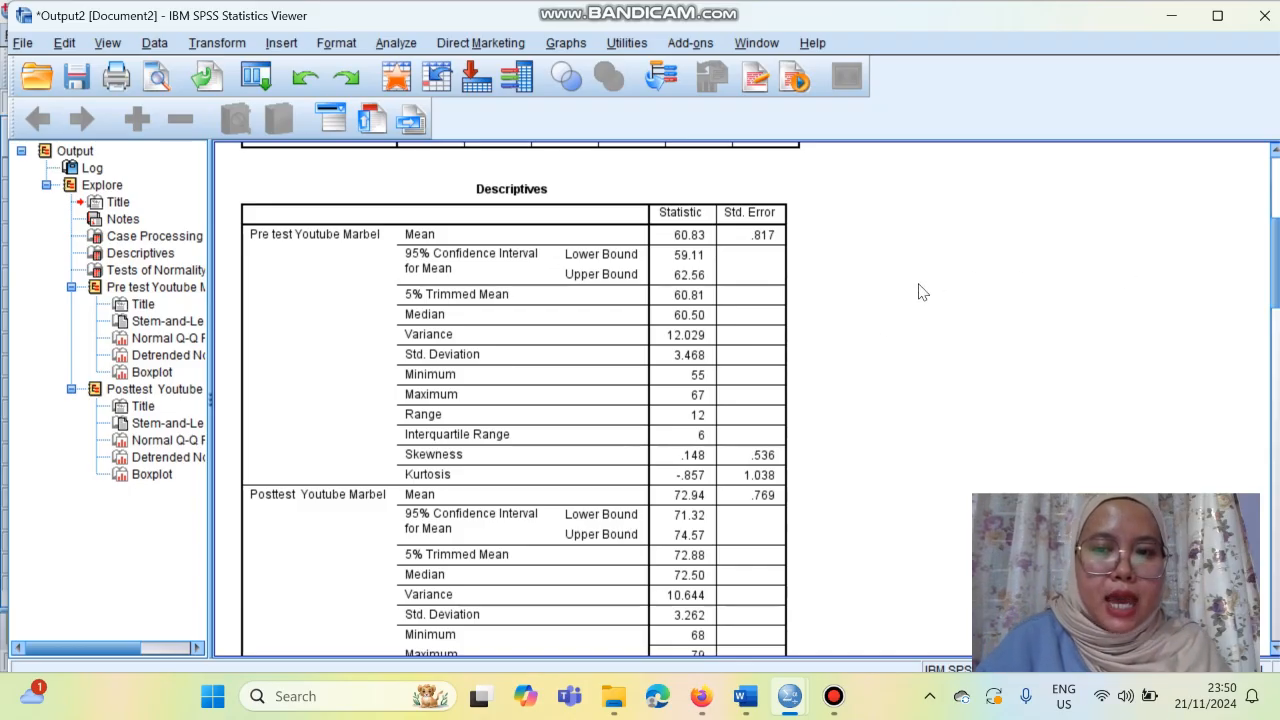
left_click(666, 464)
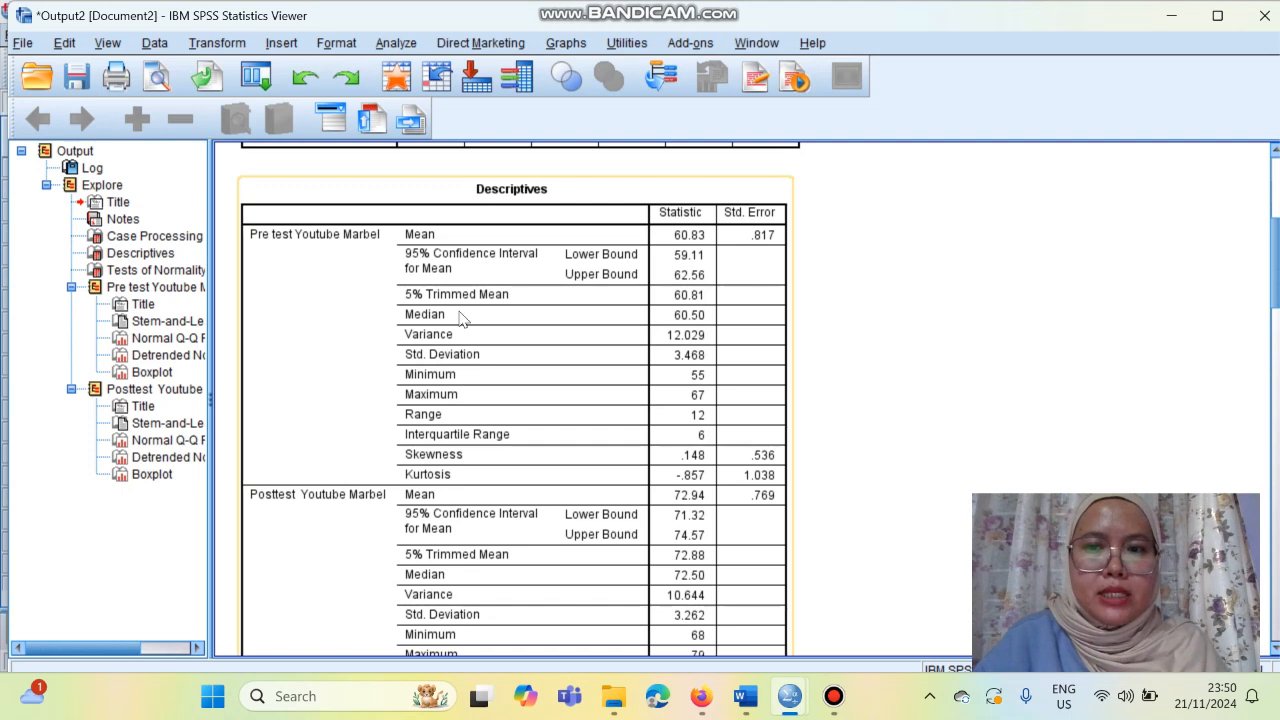
left_click(911, 335)
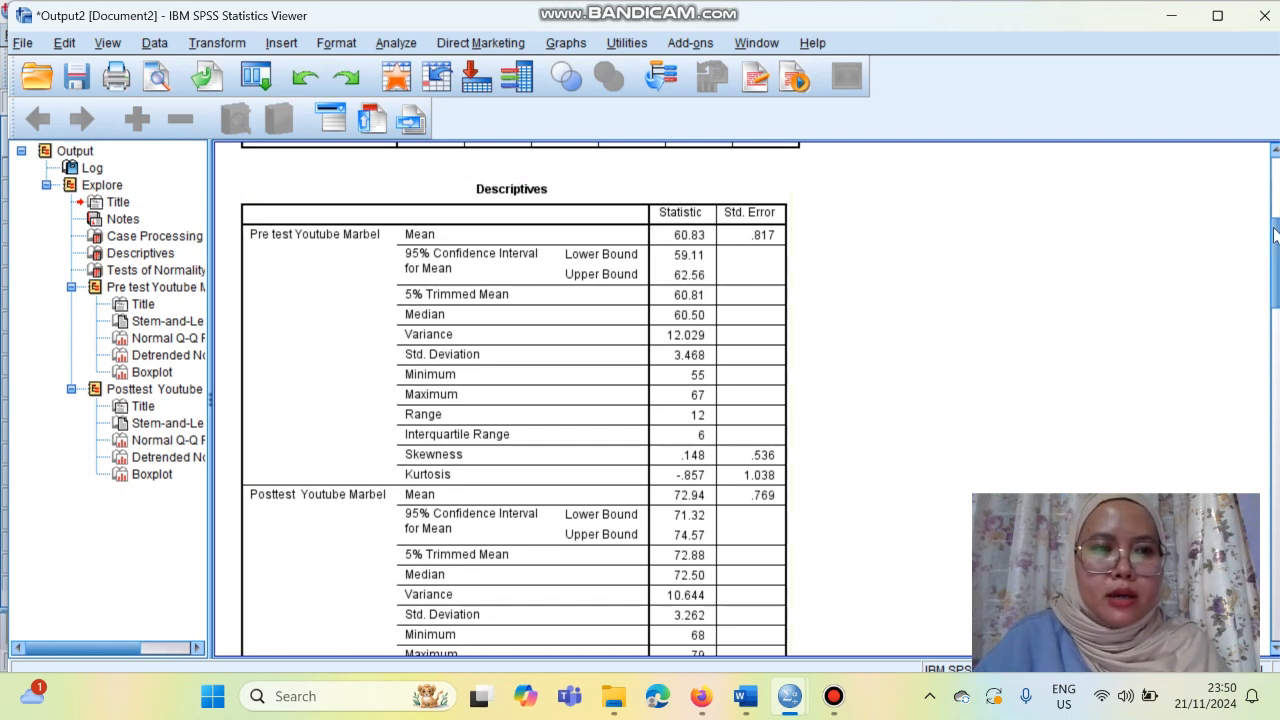
mouse_move(1276, 232)
left_mouse_down()
mouse_move(1278, 264)
mouse_move(1276, 248)
left_mouse_up()
left_click(790, 327)
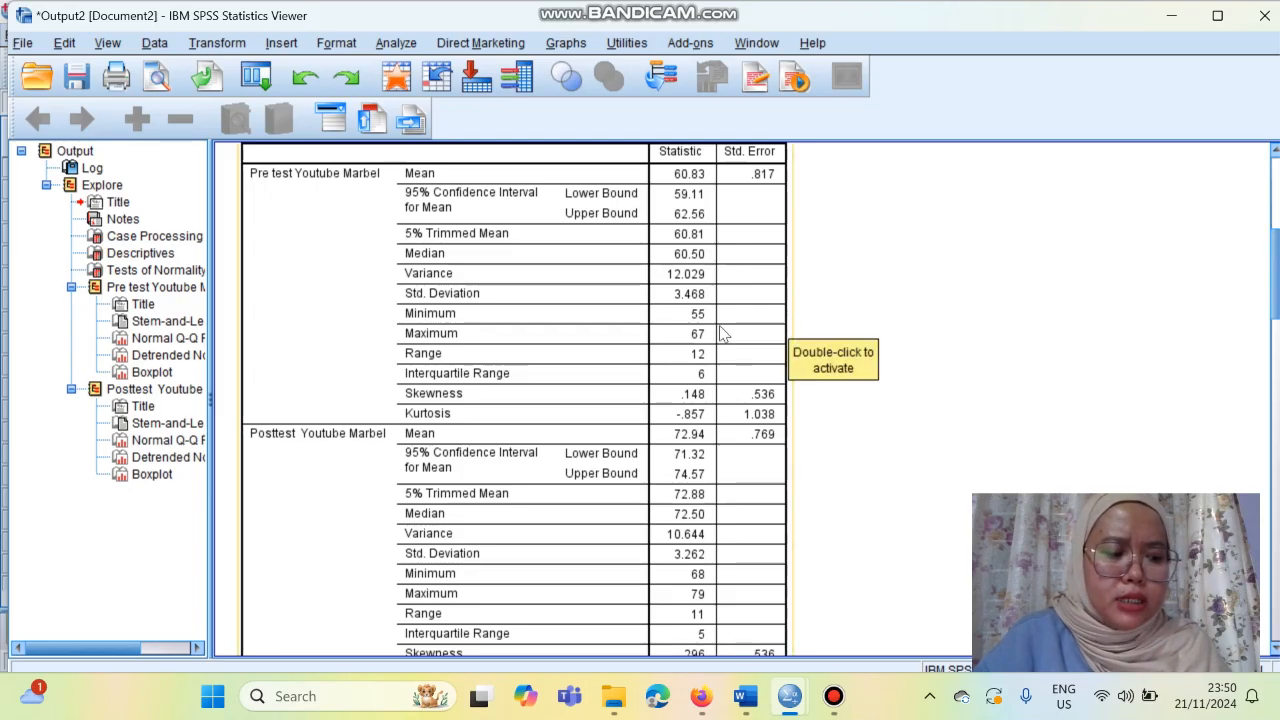
left_click(805, 308)
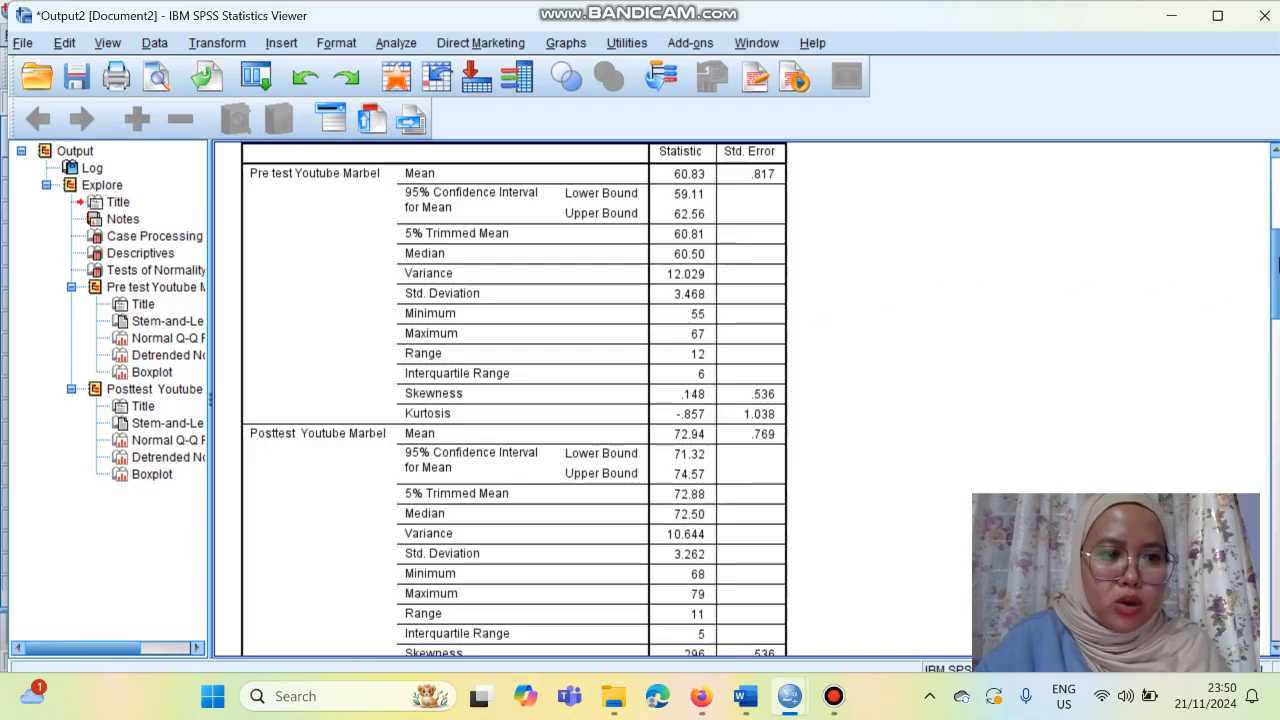
left_click_drag(1276, 262, 1277, 341)
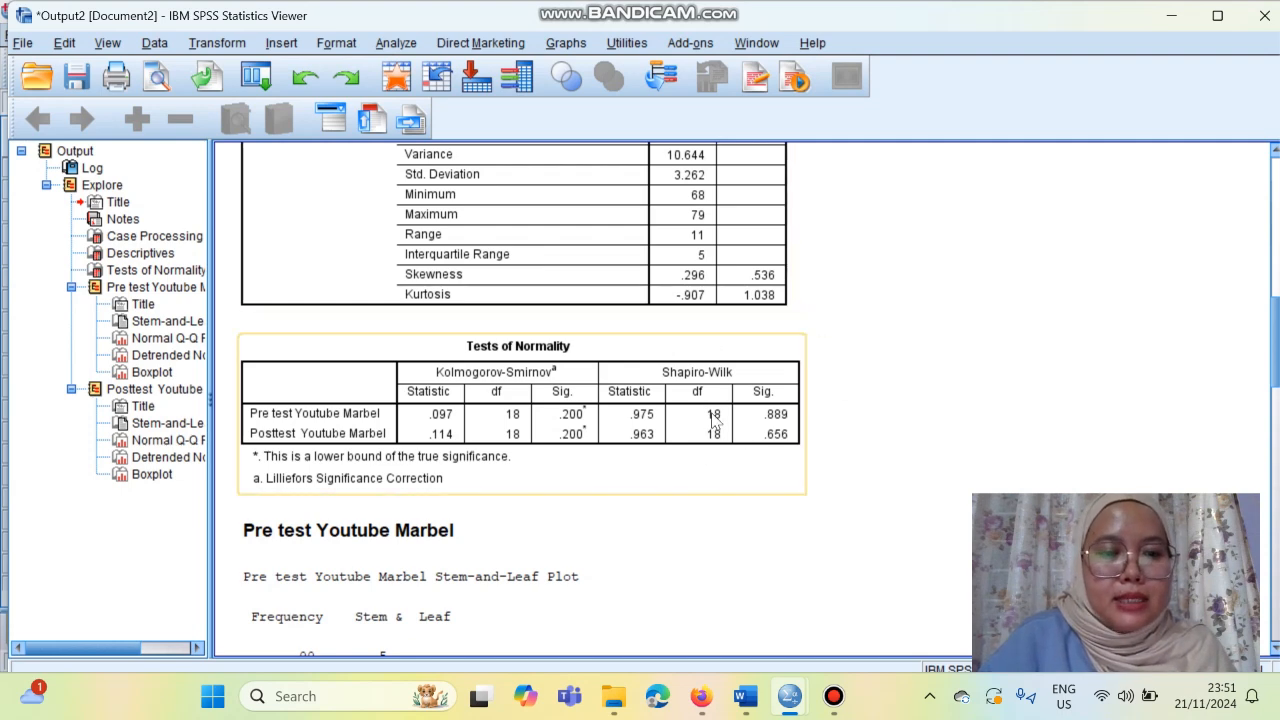
Copy the Tests of Normality table into the Word document below the INTERPRETASI HASIL heading.
left_click(690, 377)
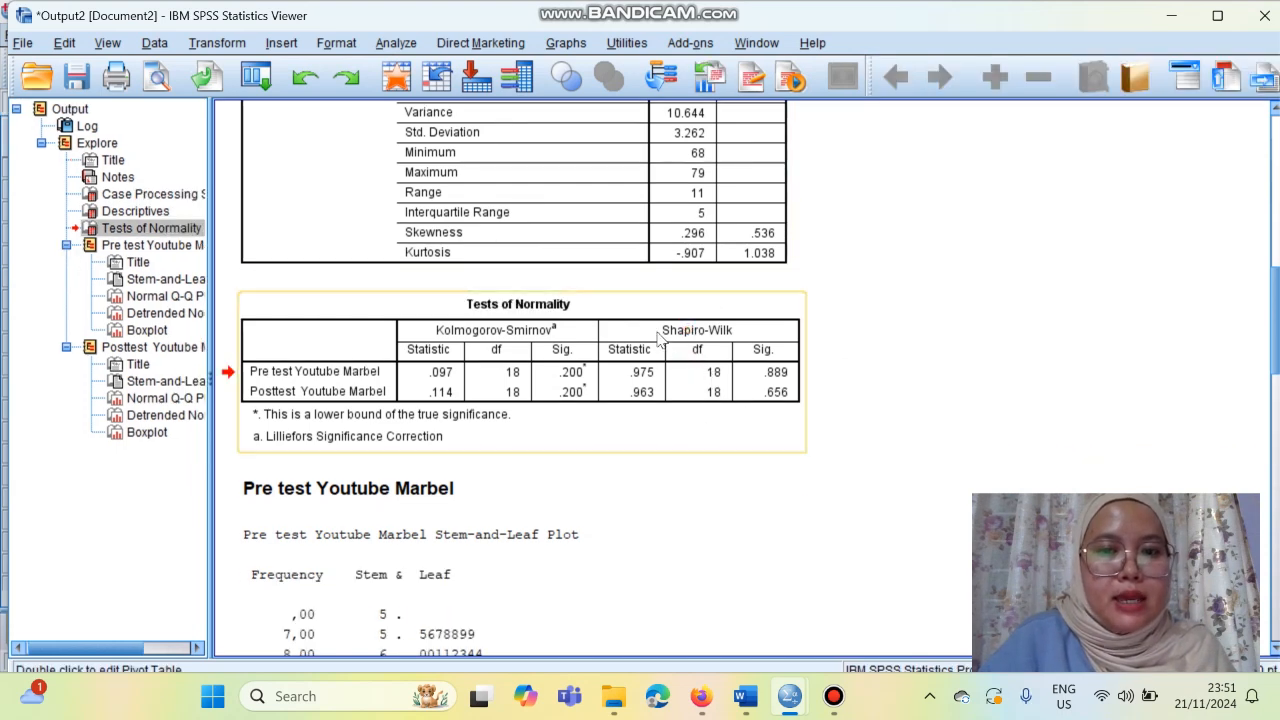
right_click(633, 307)
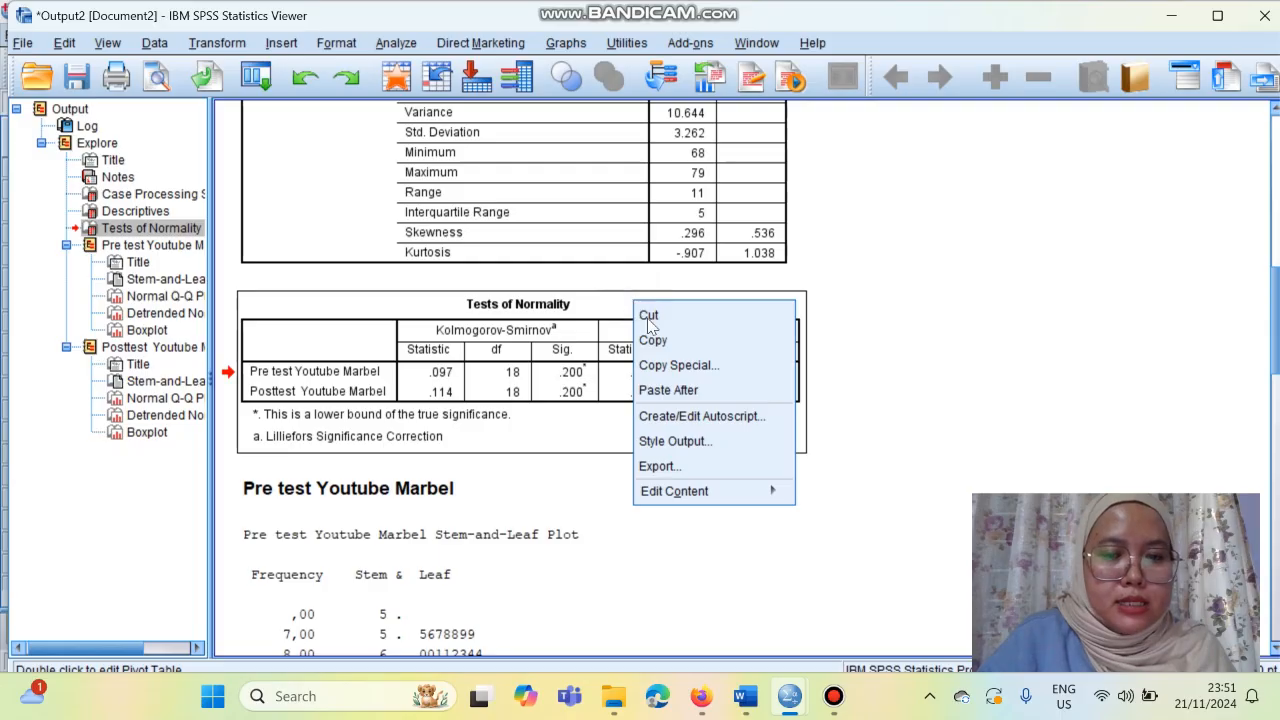
left_click(660, 345)
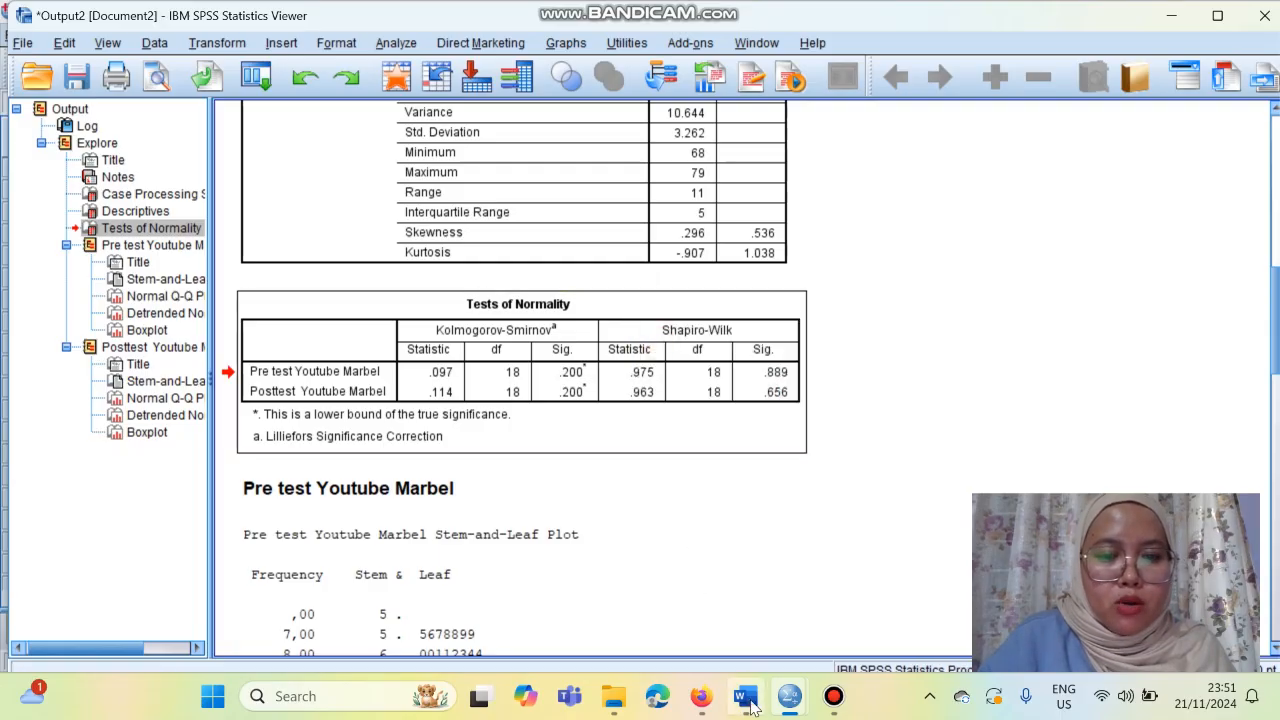
left_click(745, 696)
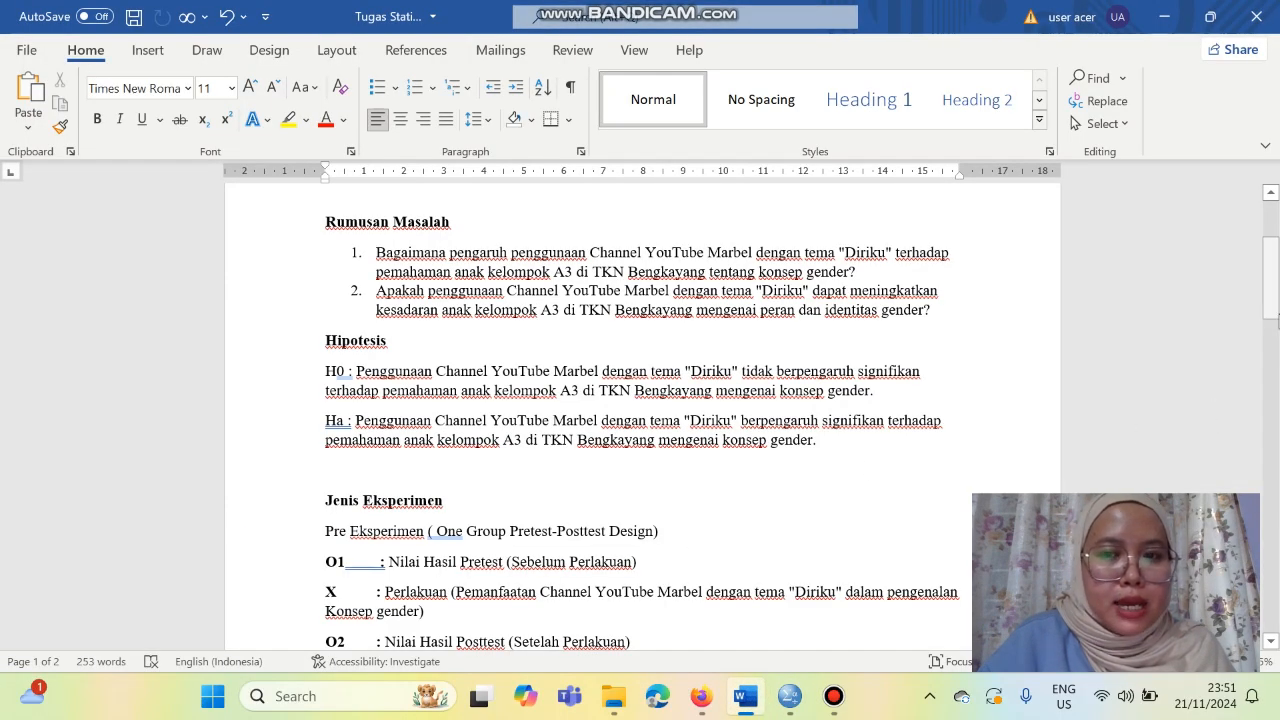
left_click_drag(1276, 306, 1276, 378)
left_click(349, 517)
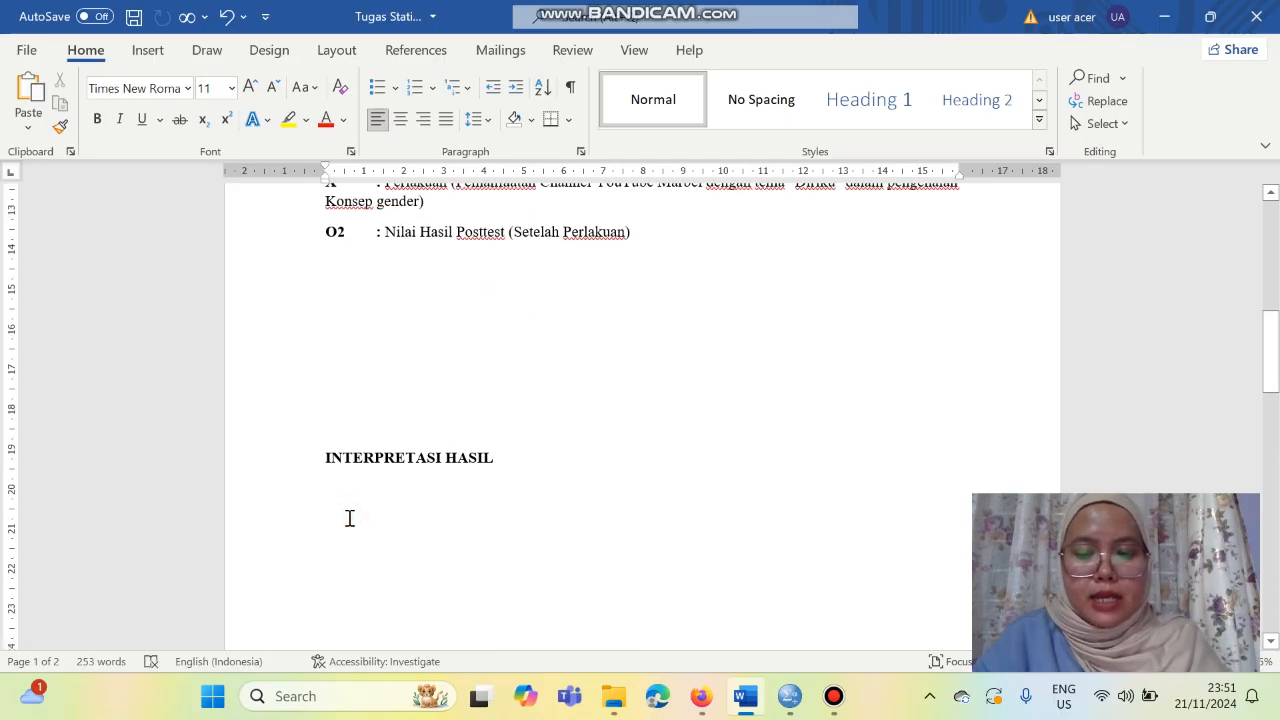
key("ctrl+v")
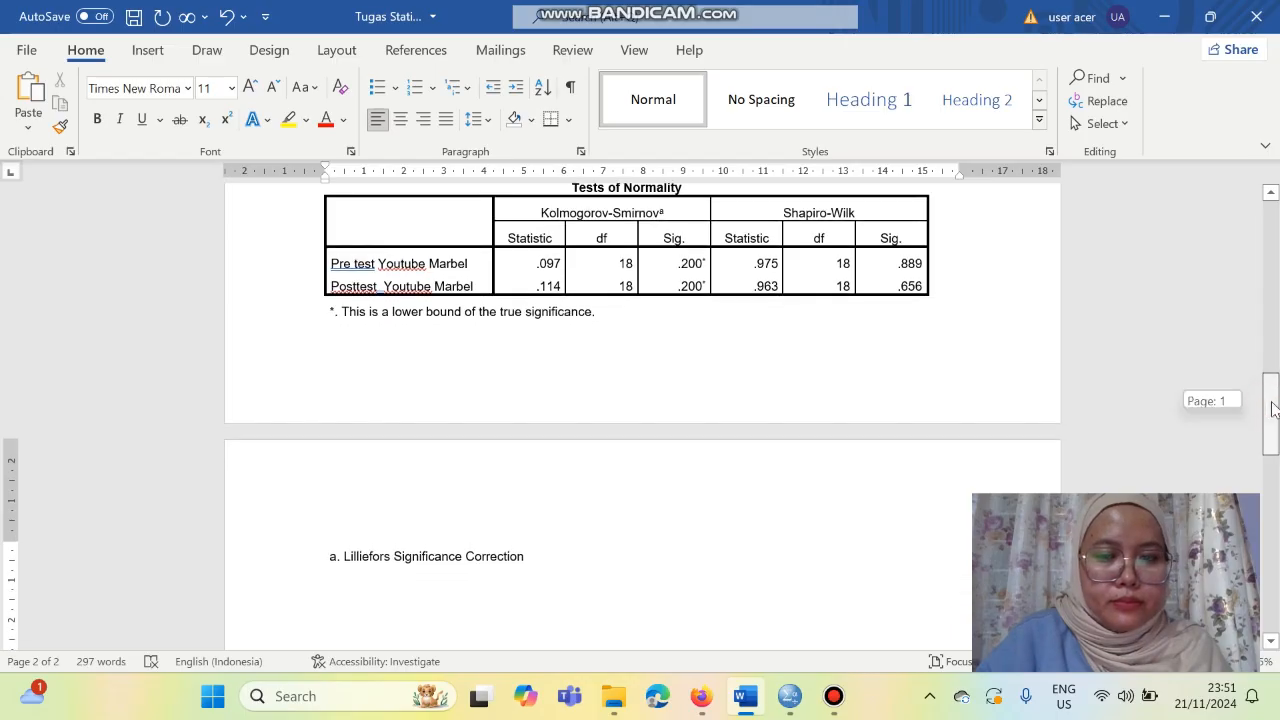
Return to the SPSS Data Editor and run a Paired-Samples T Test with Pre test Youtube Marbel as Variable1 and Posttest Youtube Marbel as Variable2.
mouse_move(790, 697)
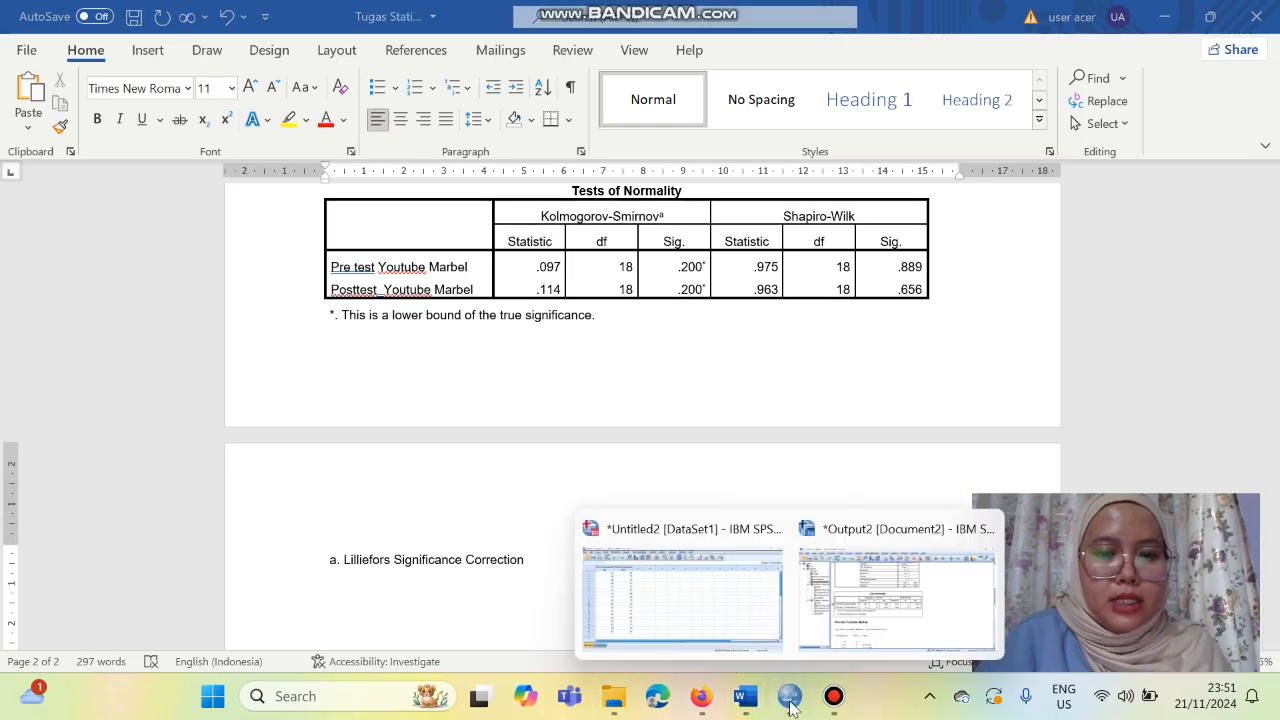
left_click(697, 580)
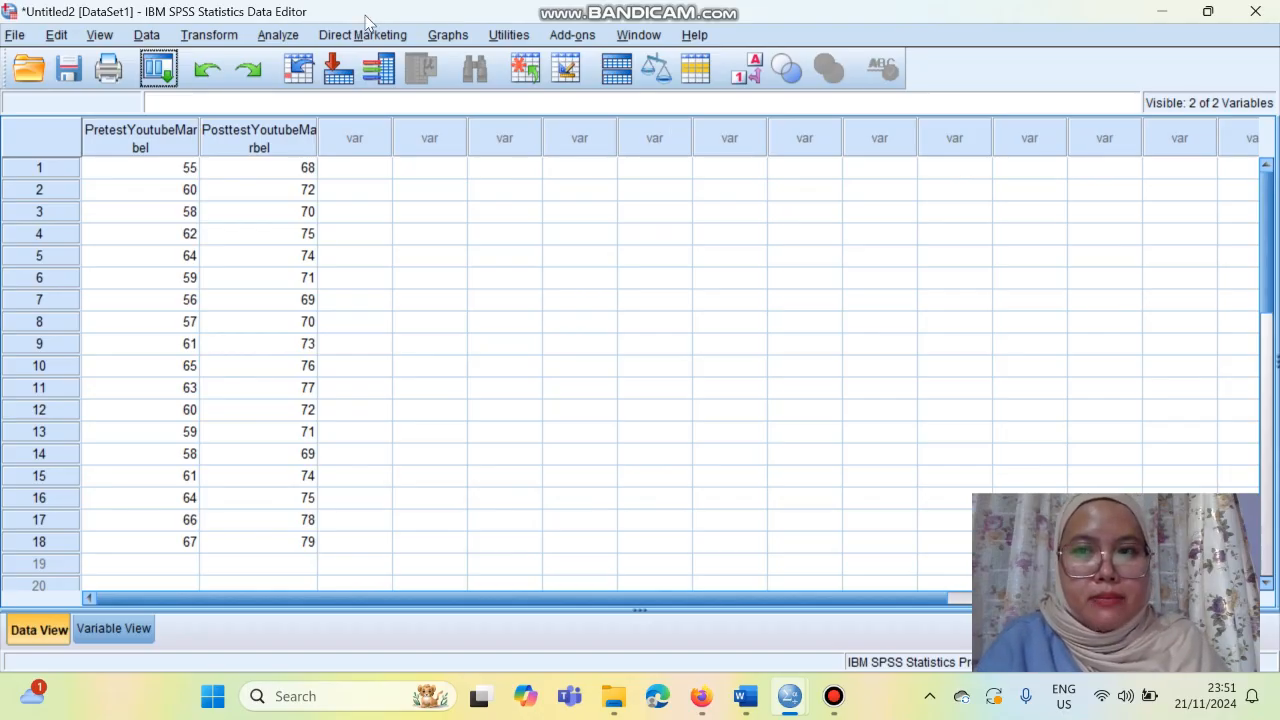
left_click(278, 36)
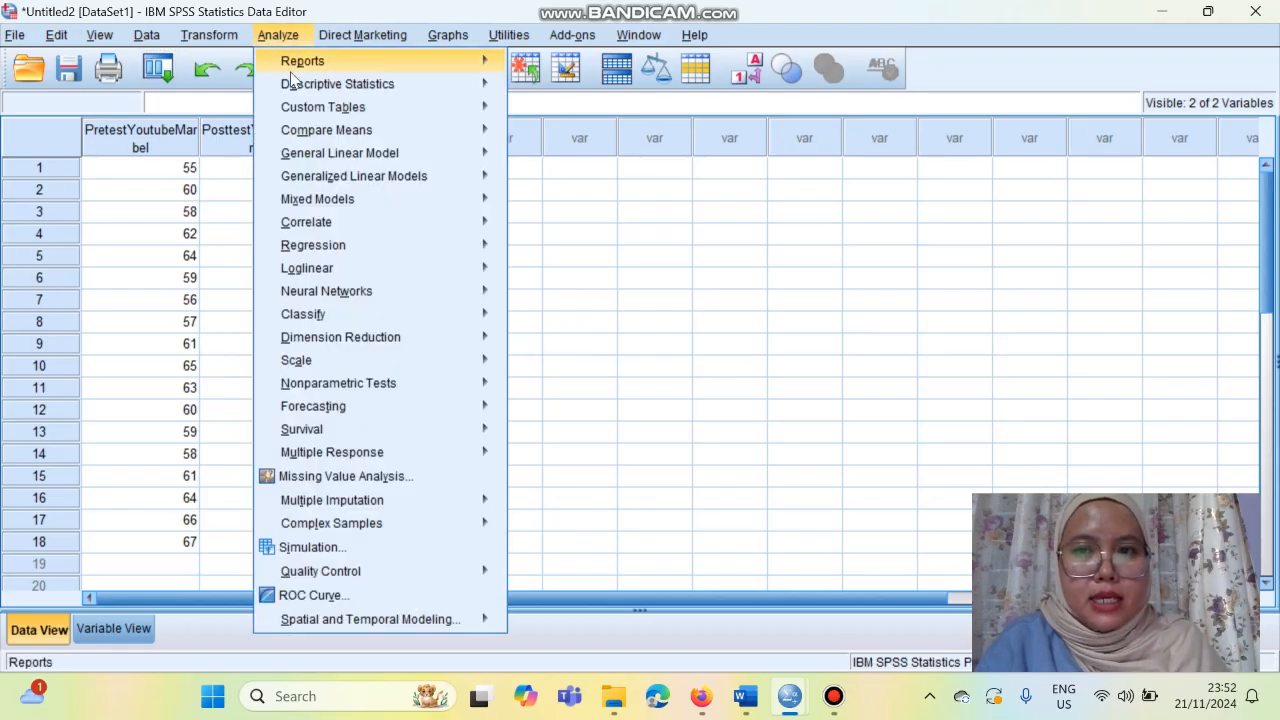
mouse_move(312, 140)
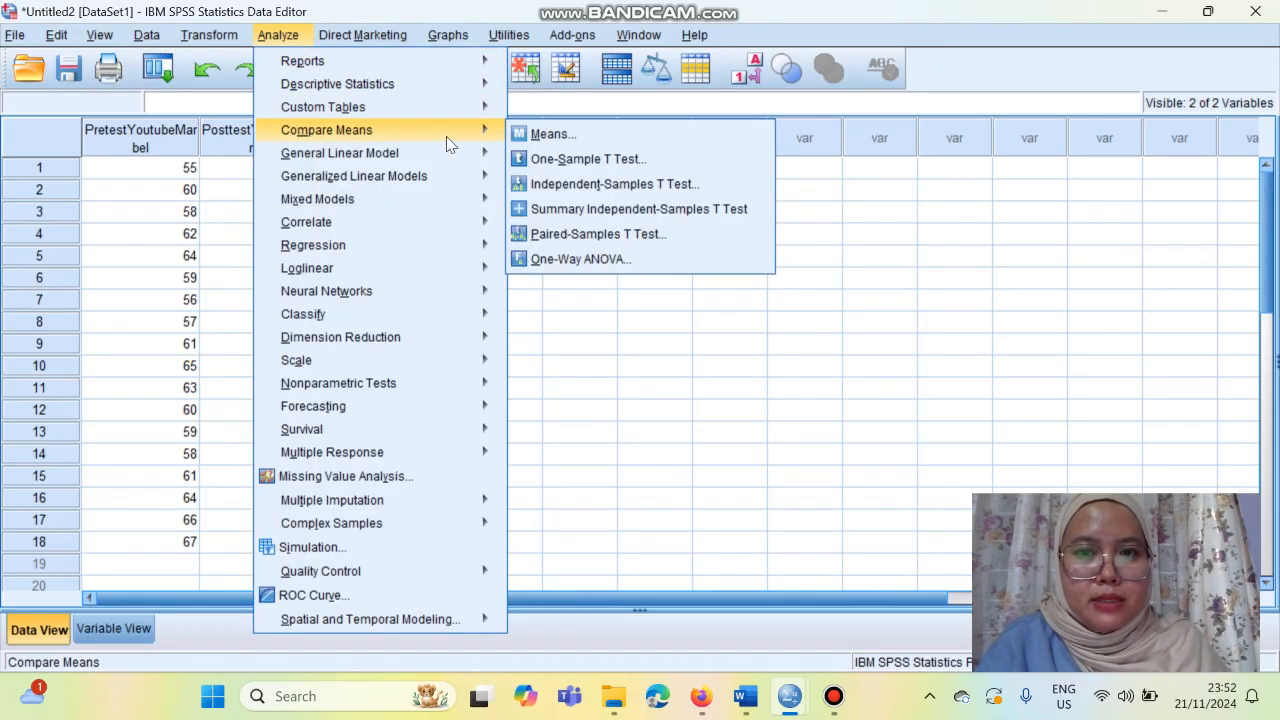
left_click(558, 235)
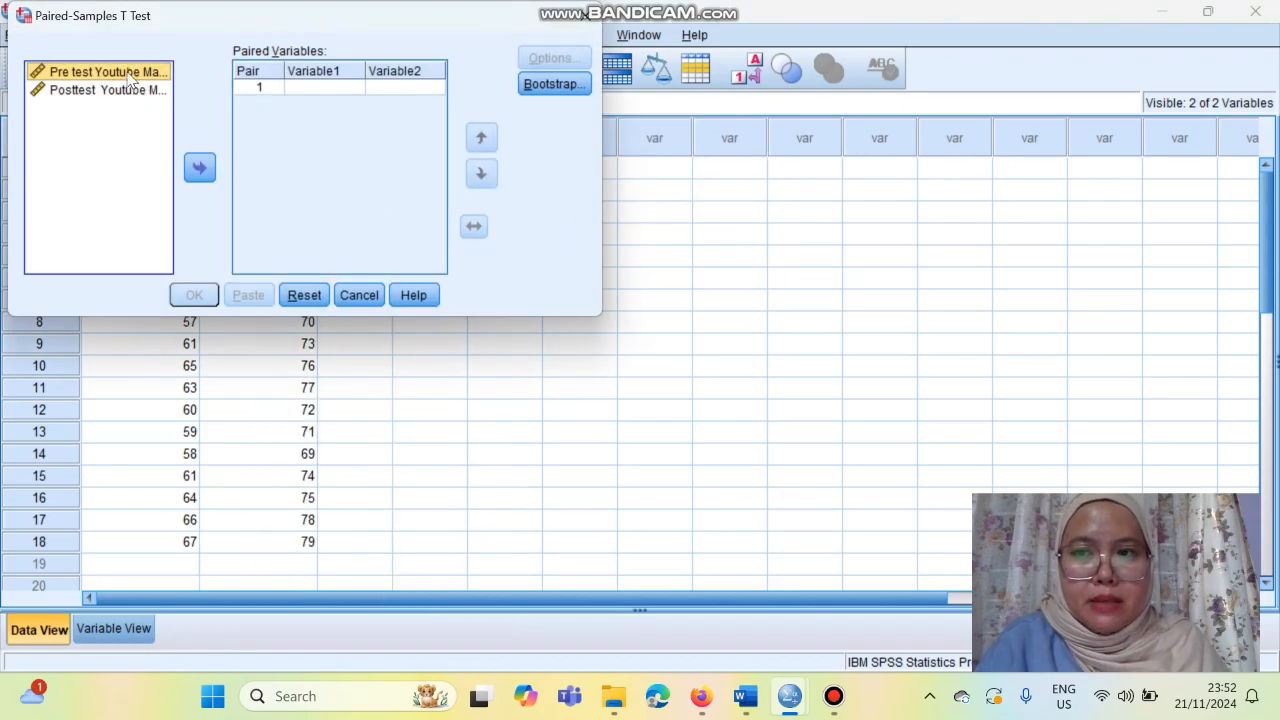
left_click(199, 168)
left_click(136, 91)
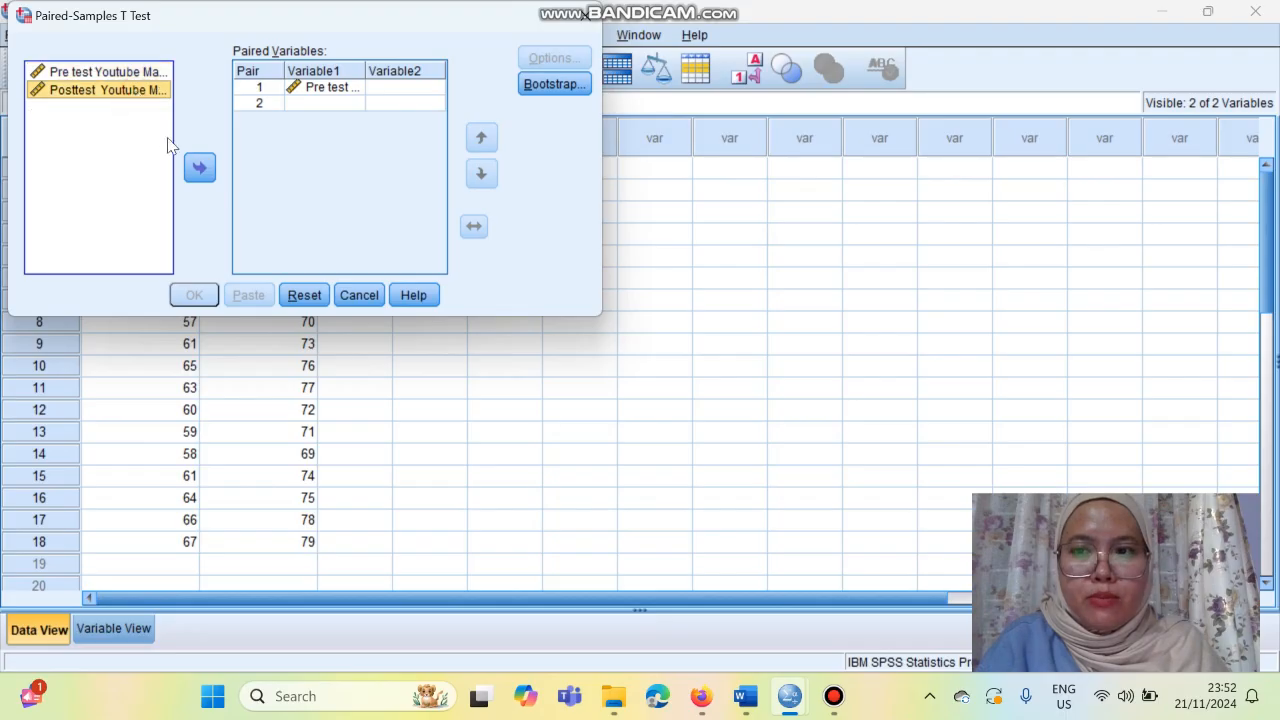
left_click(201, 172)
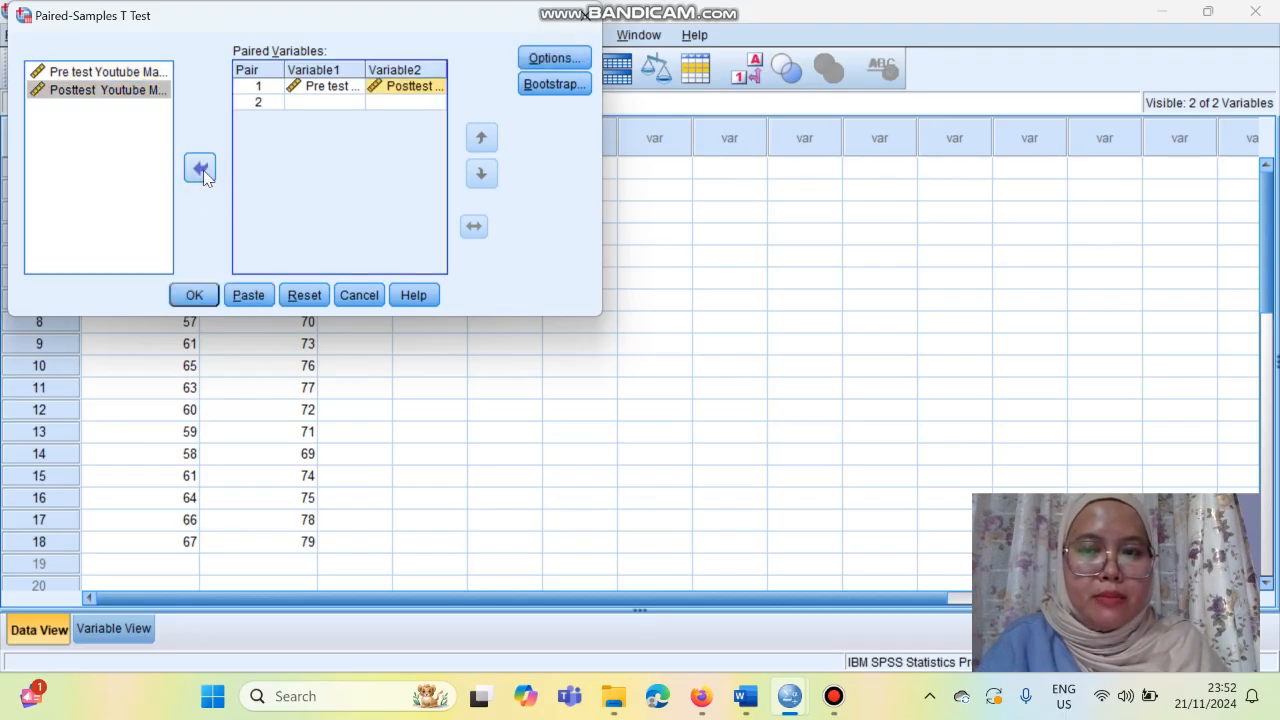
left_click(195, 295)
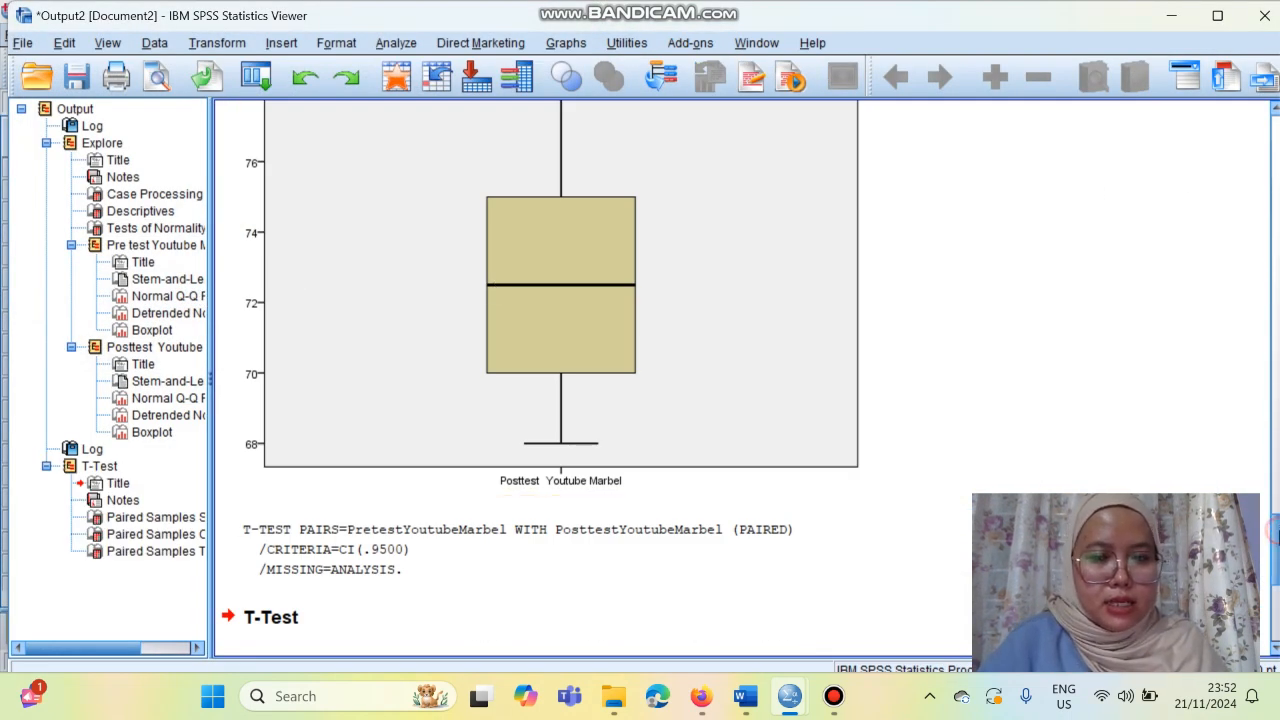
Copy the Paired Samples Statistics table from the T-Test output into the Word document below the Lilliefors Significance Correction note.
scroll(1274, 530, "down", 5)
left_click(698, 412)
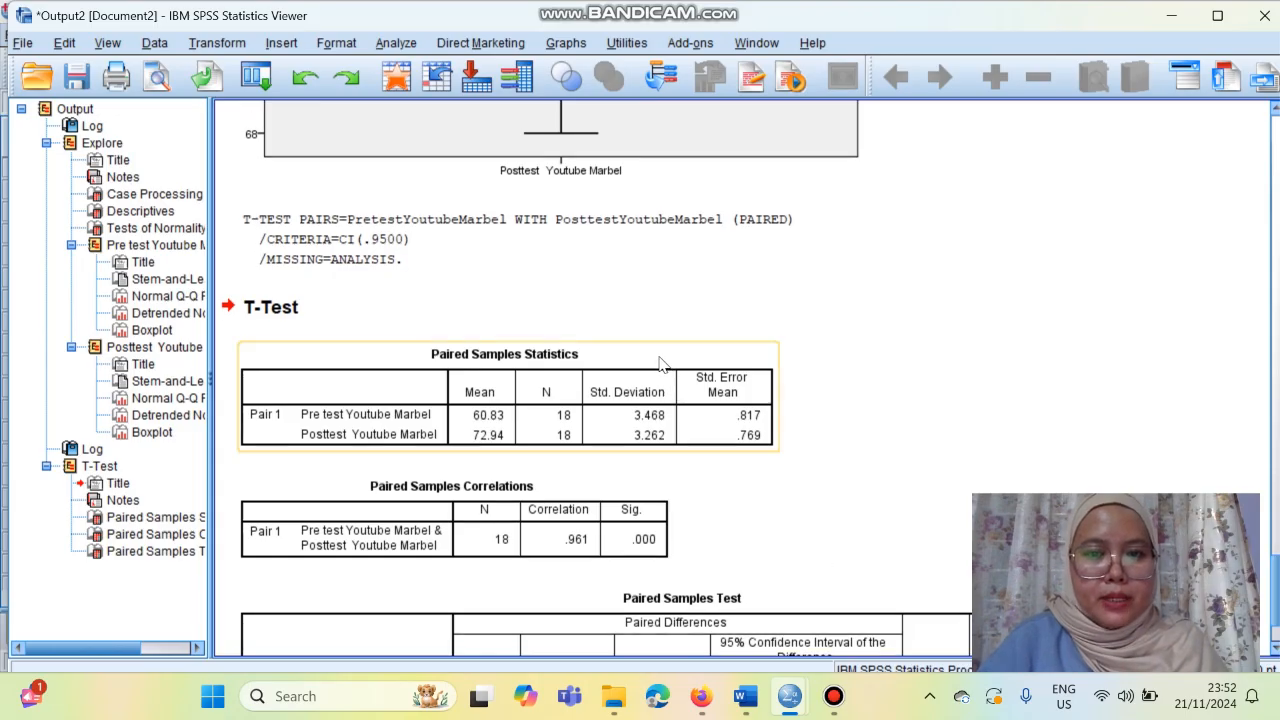
right_click(650, 343)
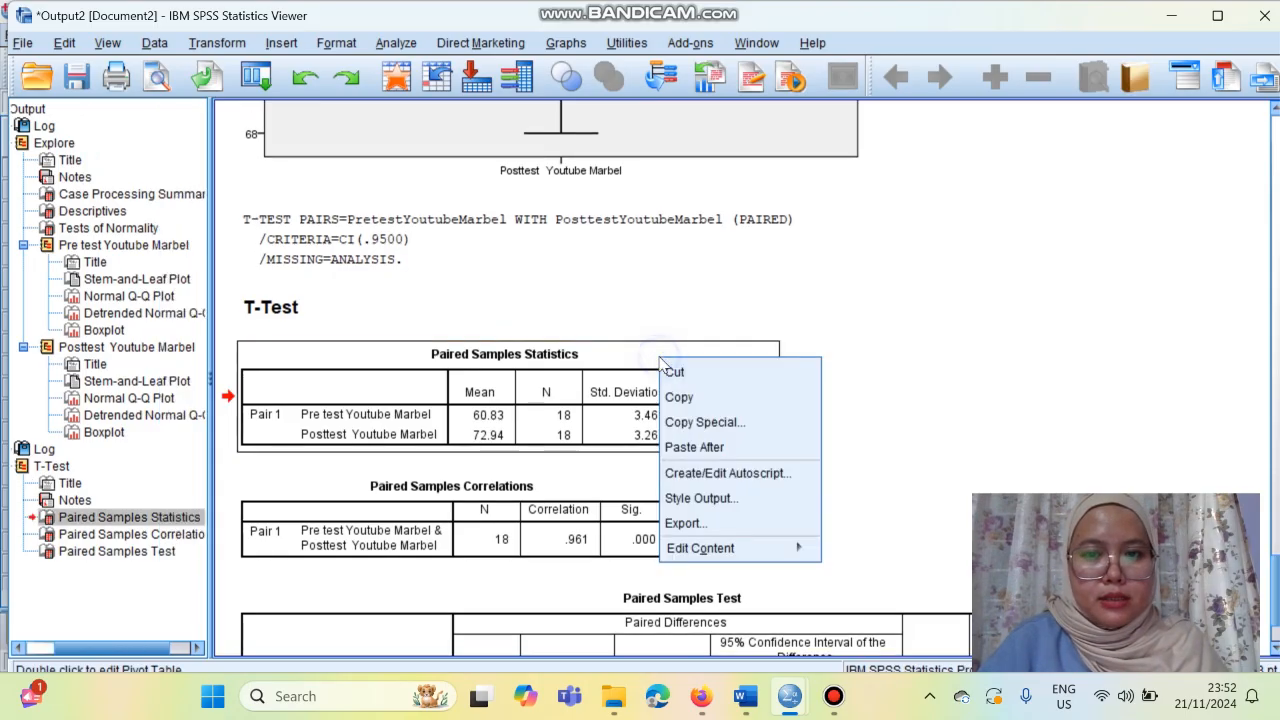
left_click(693, 398)
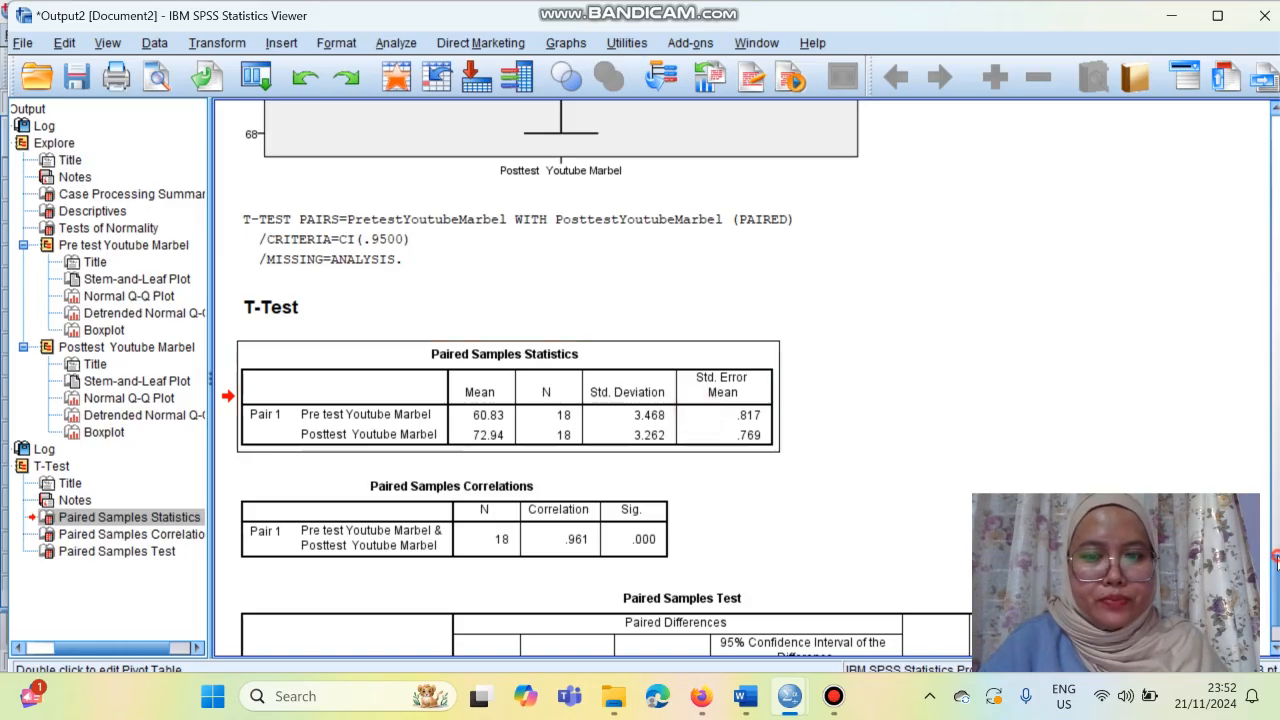
scroll(1270, 560, "down", 3)
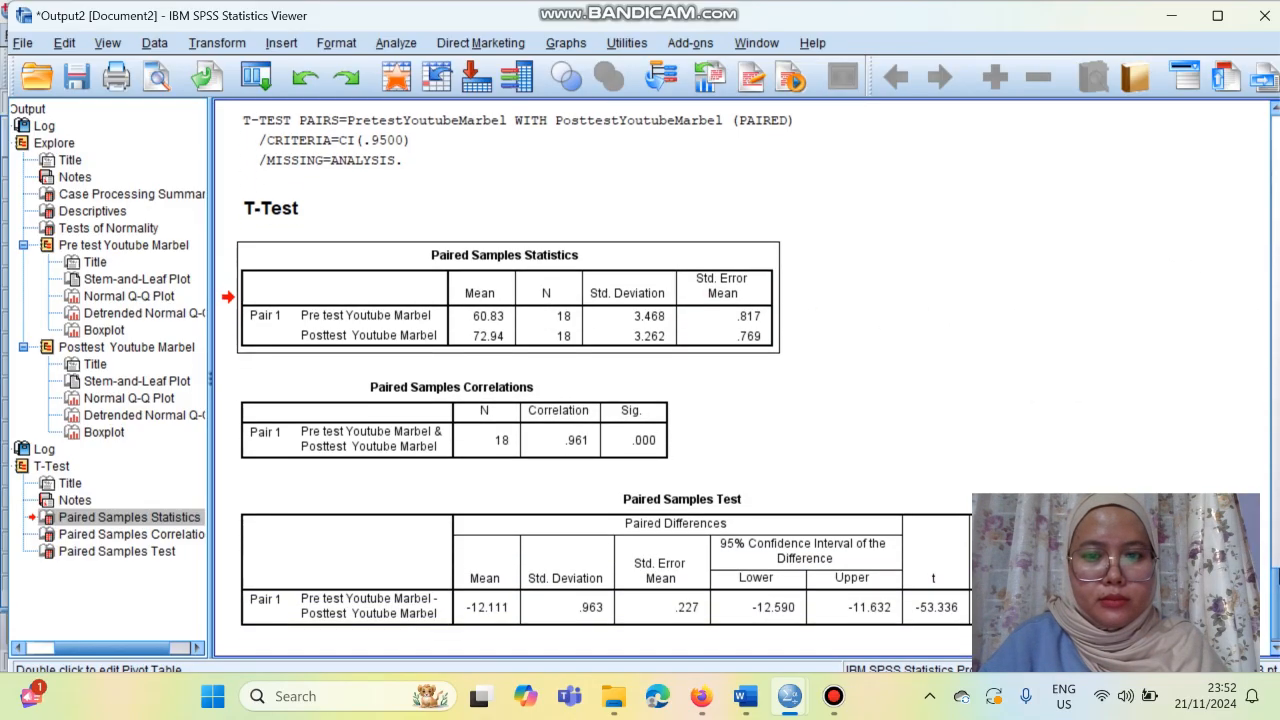
scroll(690, 590, "up", 2)
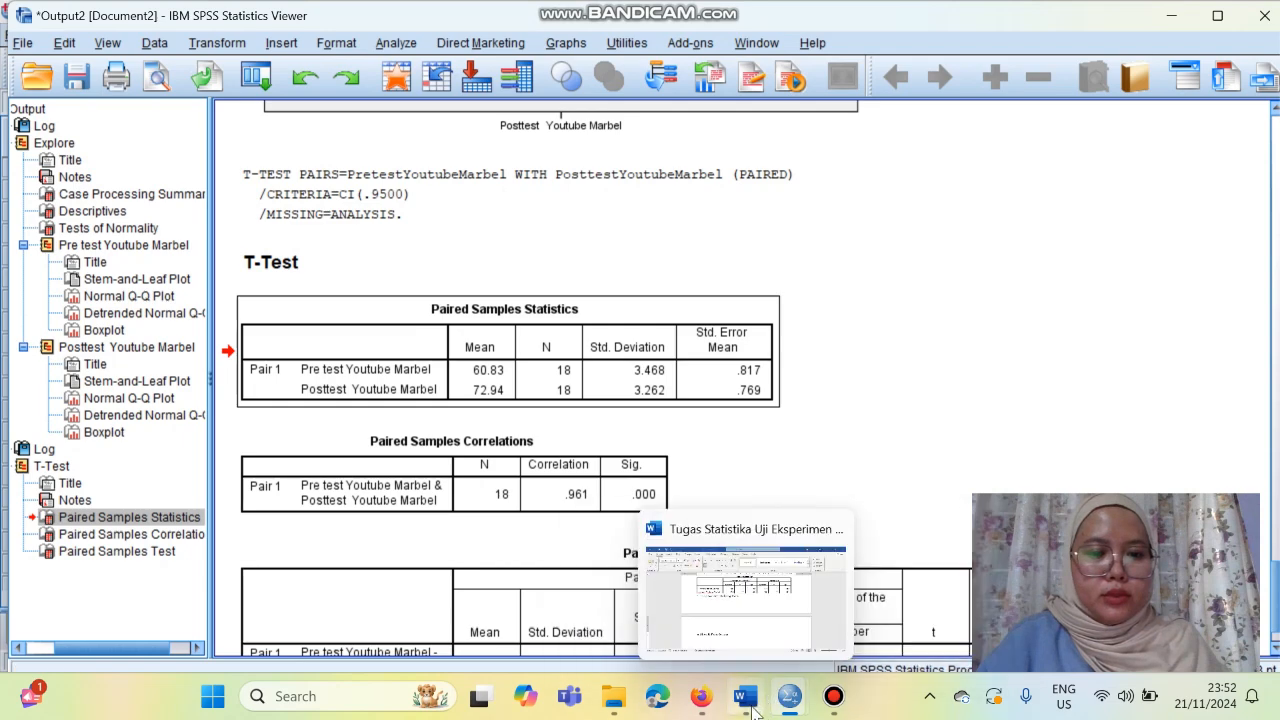
left_click(745, 700)
left_click_drag(1276, 388, 1276, 440)
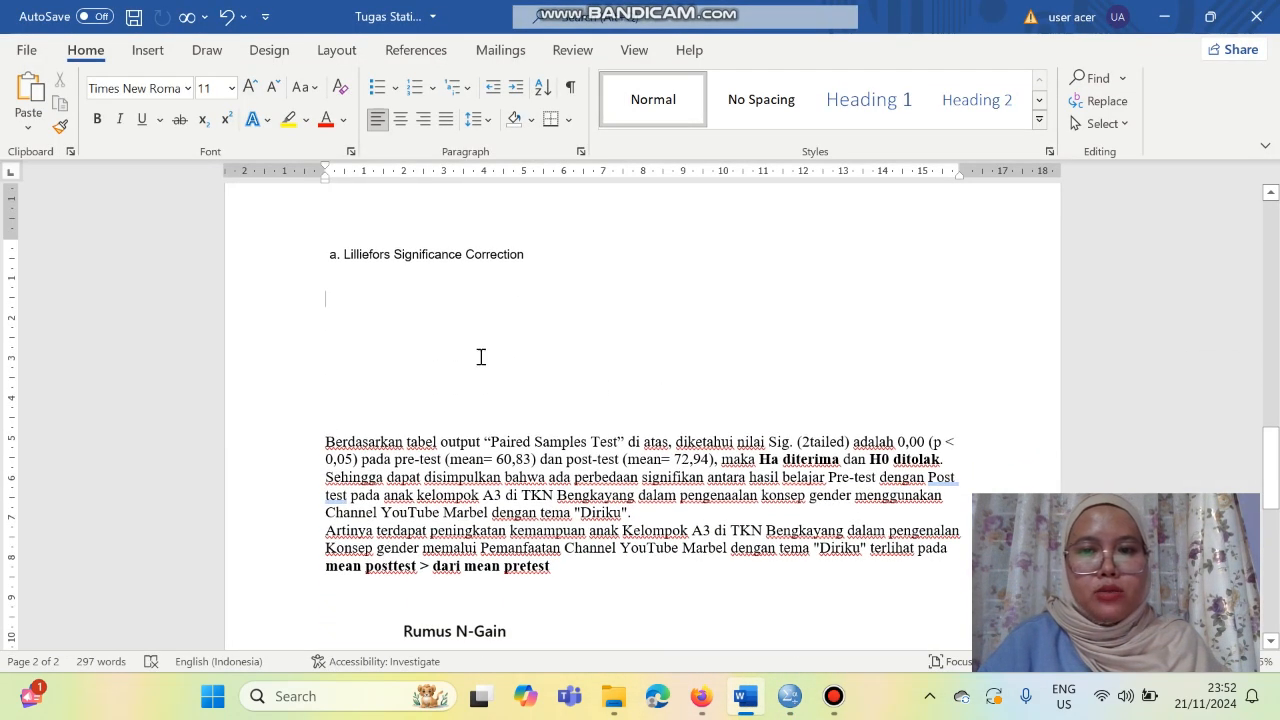
left_click(427, 323)
key("ctrl+v")
Delete the blank lines between the pasted Paired Samples Statistics table and the paragraph starting with "Berdasarkan tabel output".
left_click(545, 488)
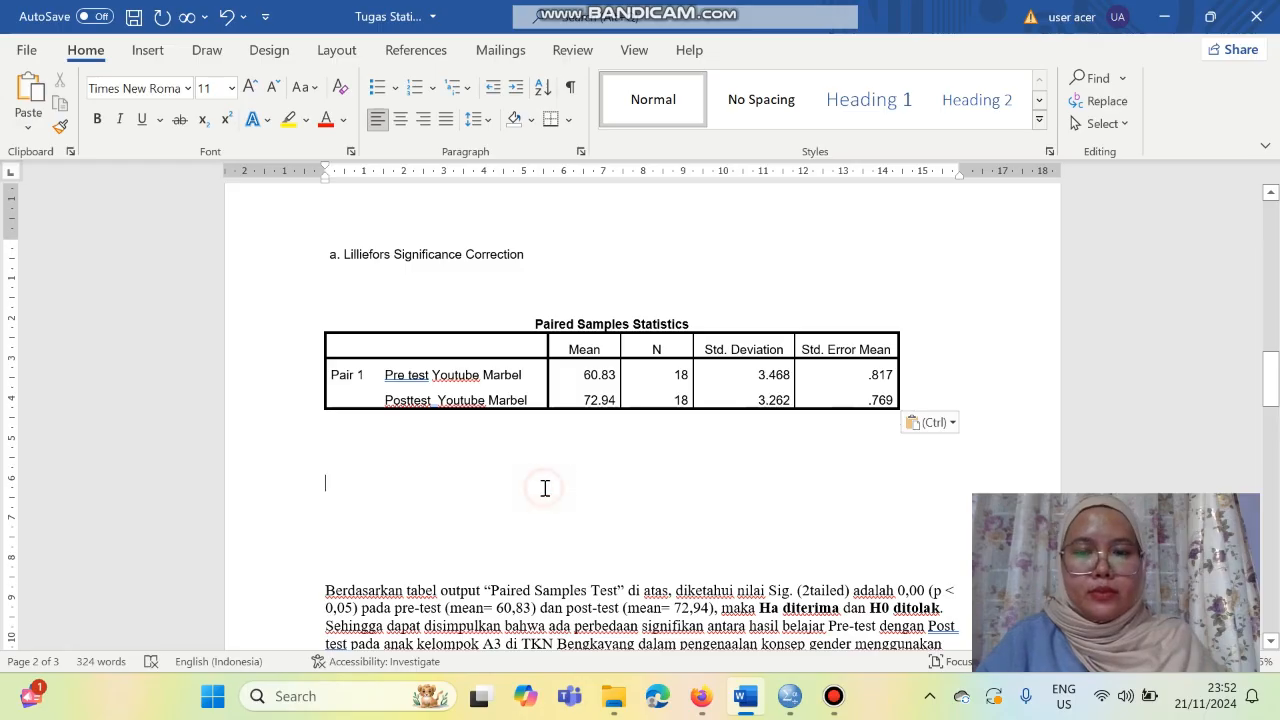
key("Delete")
key("Delete")
key("Delete")
key("Delete")
key("Delete")
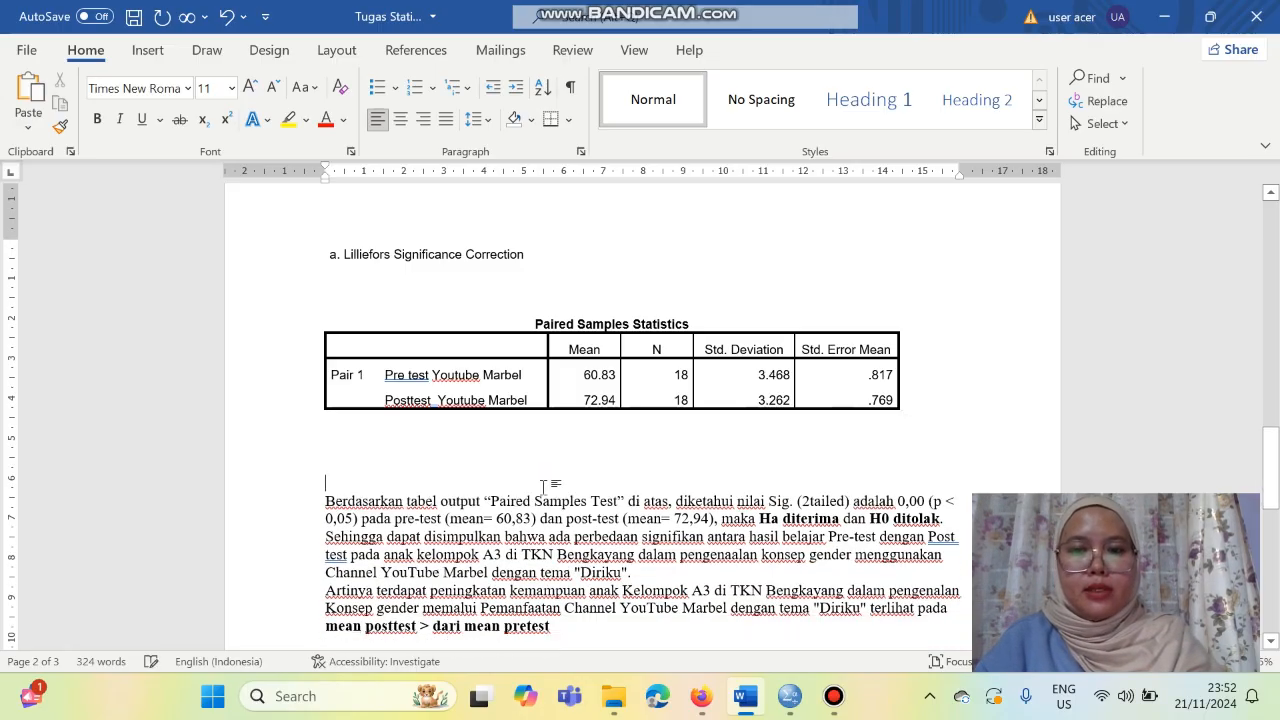
key("Delete")
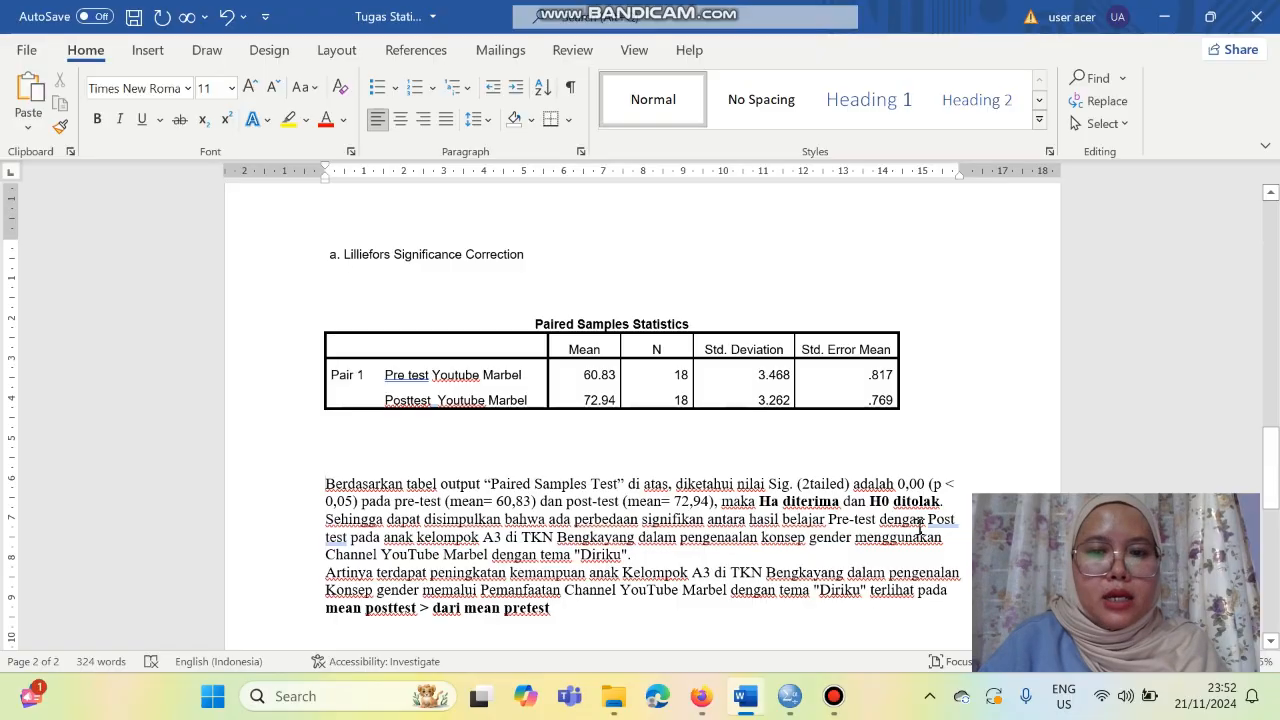
Compare the written interpretation in Word with the SPSS paired-samples tables, and review the N-Gain formula and interpretation categories.
left_click_drag(1277, 455, 1277, 478)
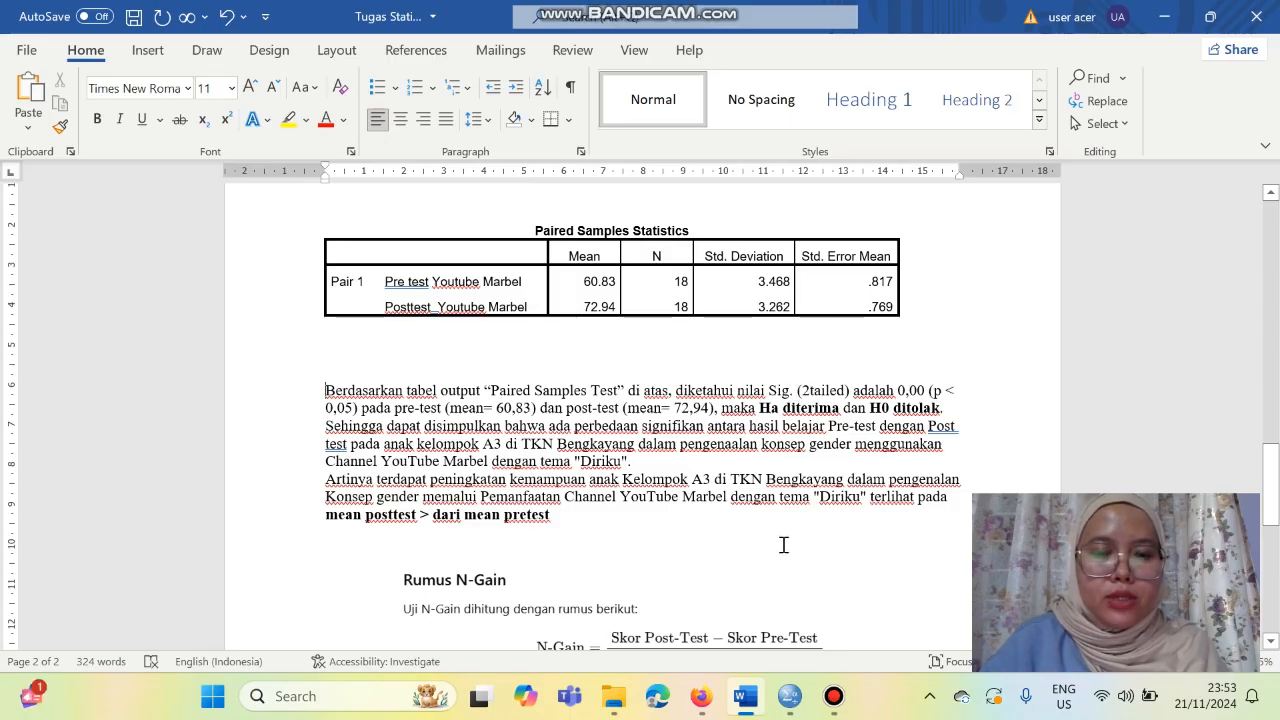
mouse_move(790, 700)
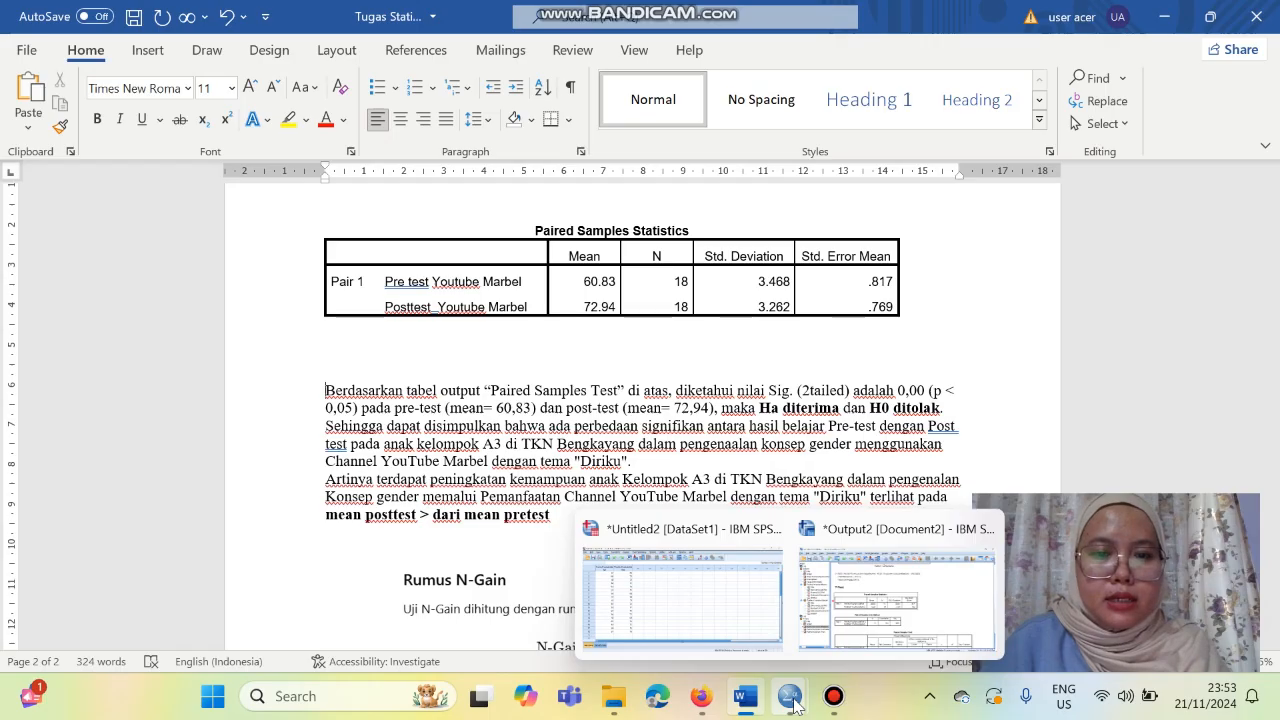
left_click(852, 620)
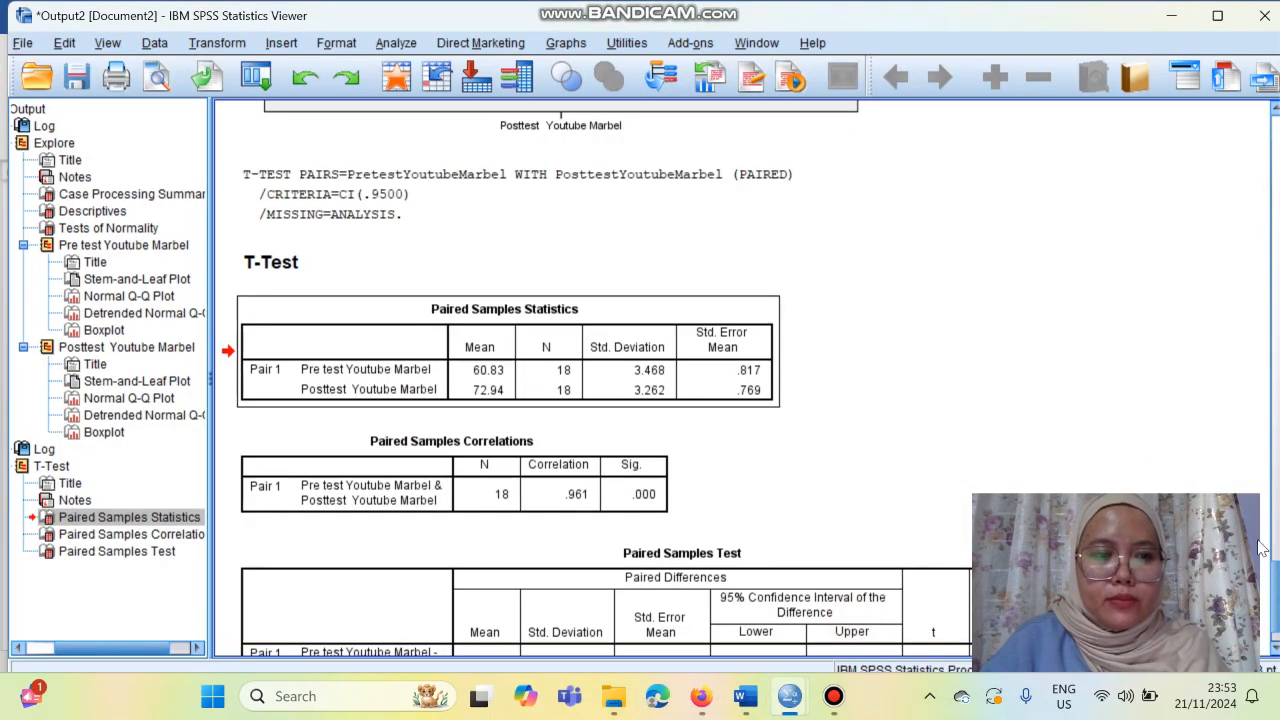
scroll(1276, 597, "down", 2)
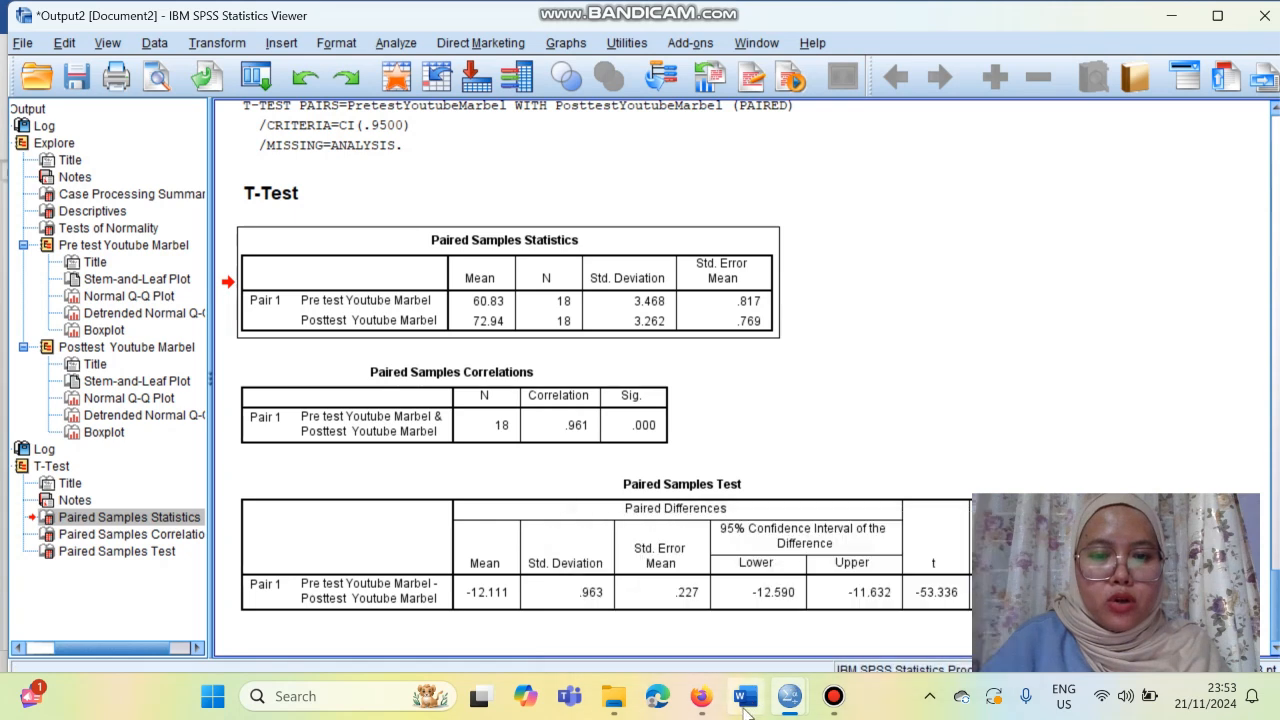
left_click(745, 705)
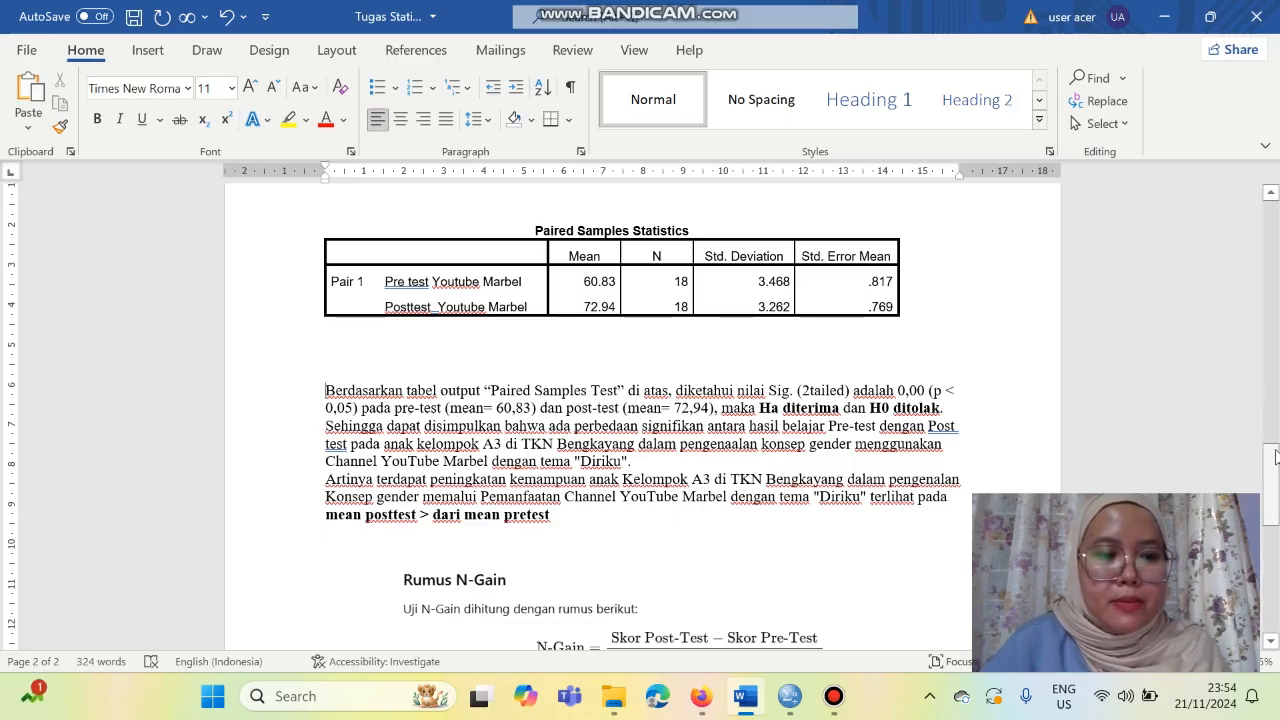
left_click_drag(1275, 455, 1277, 514)
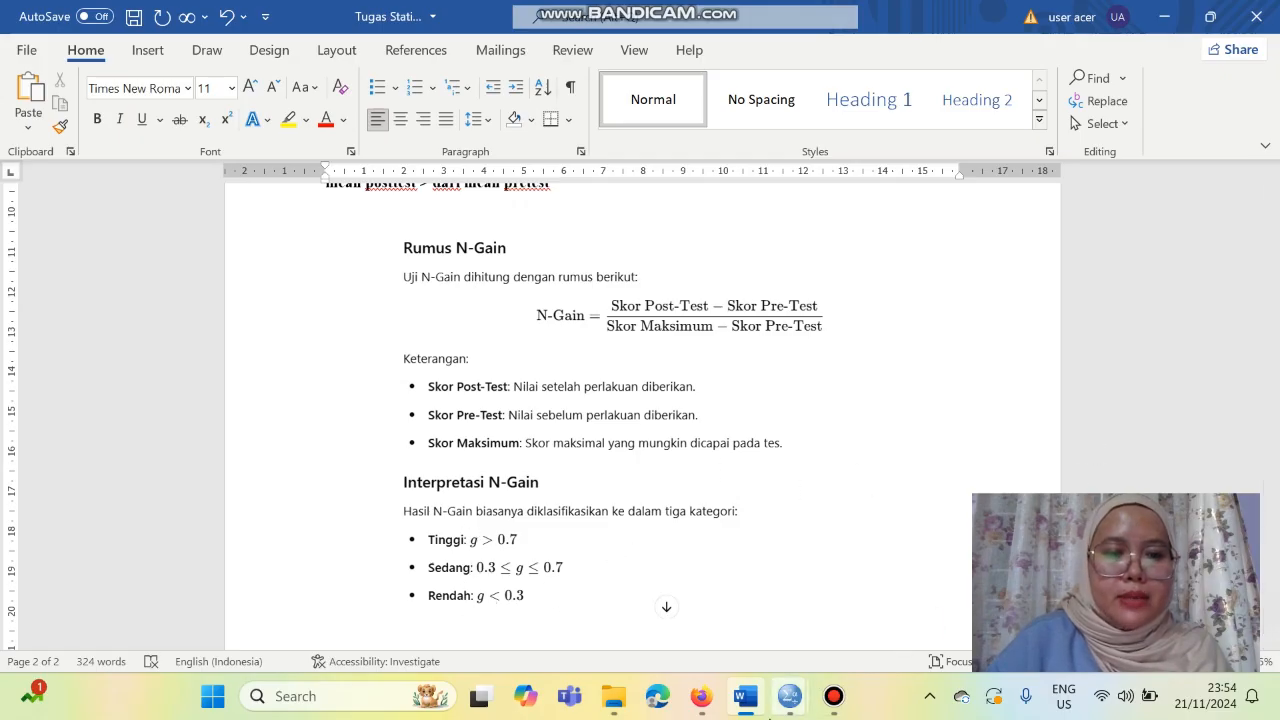
Switch to the SPSS Data Editor and start a Compute Variable transformation with postkurangpre as the target variable.
mouse_move(790, 696)
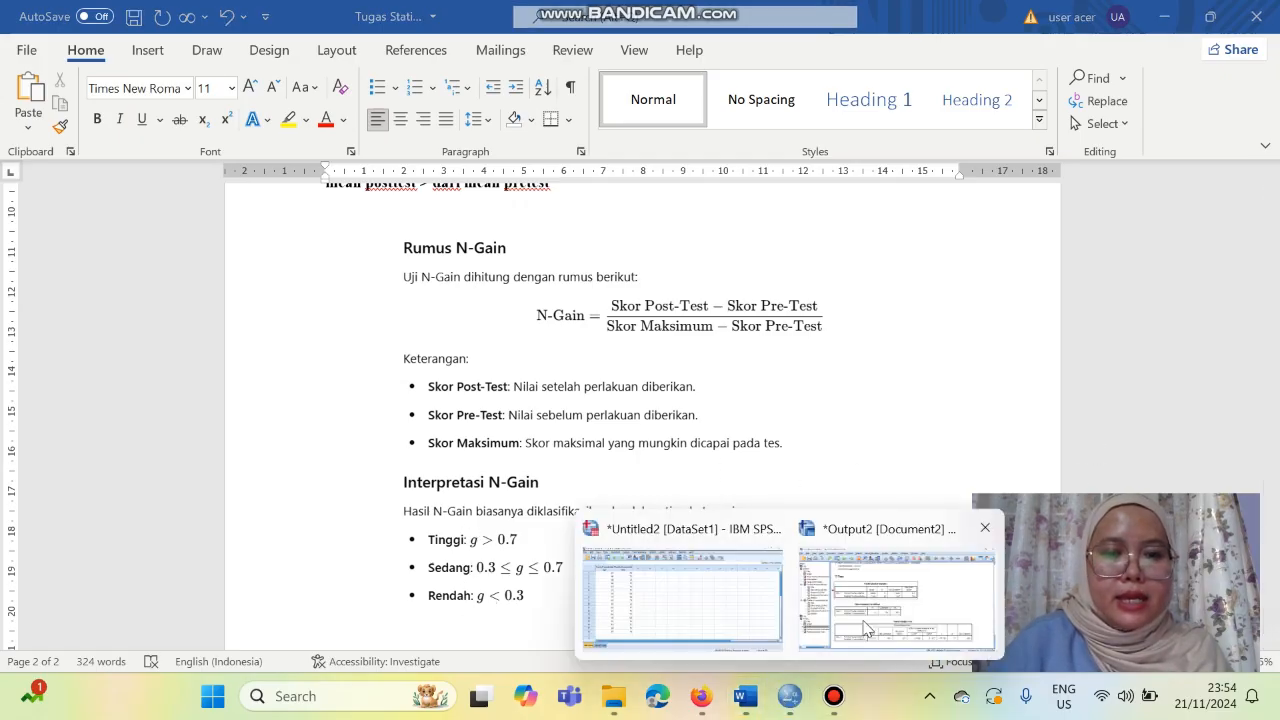
left_click(690, 598)
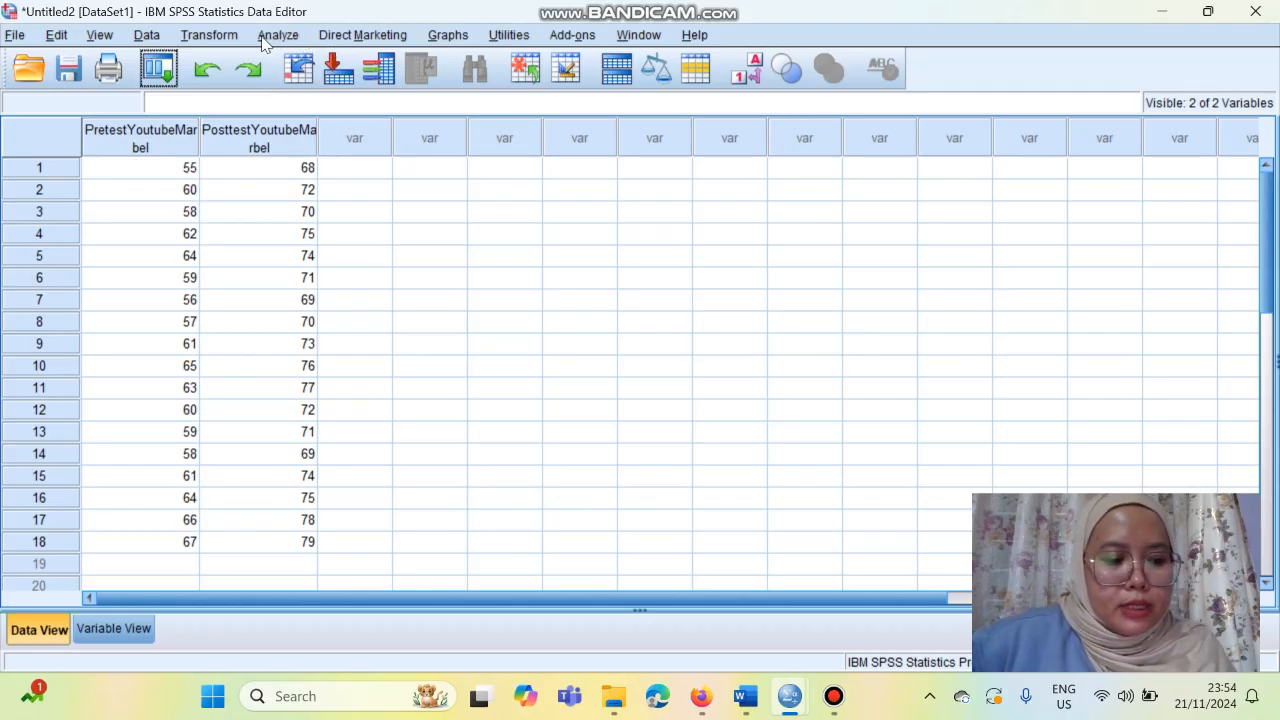
left_click(212, 35)
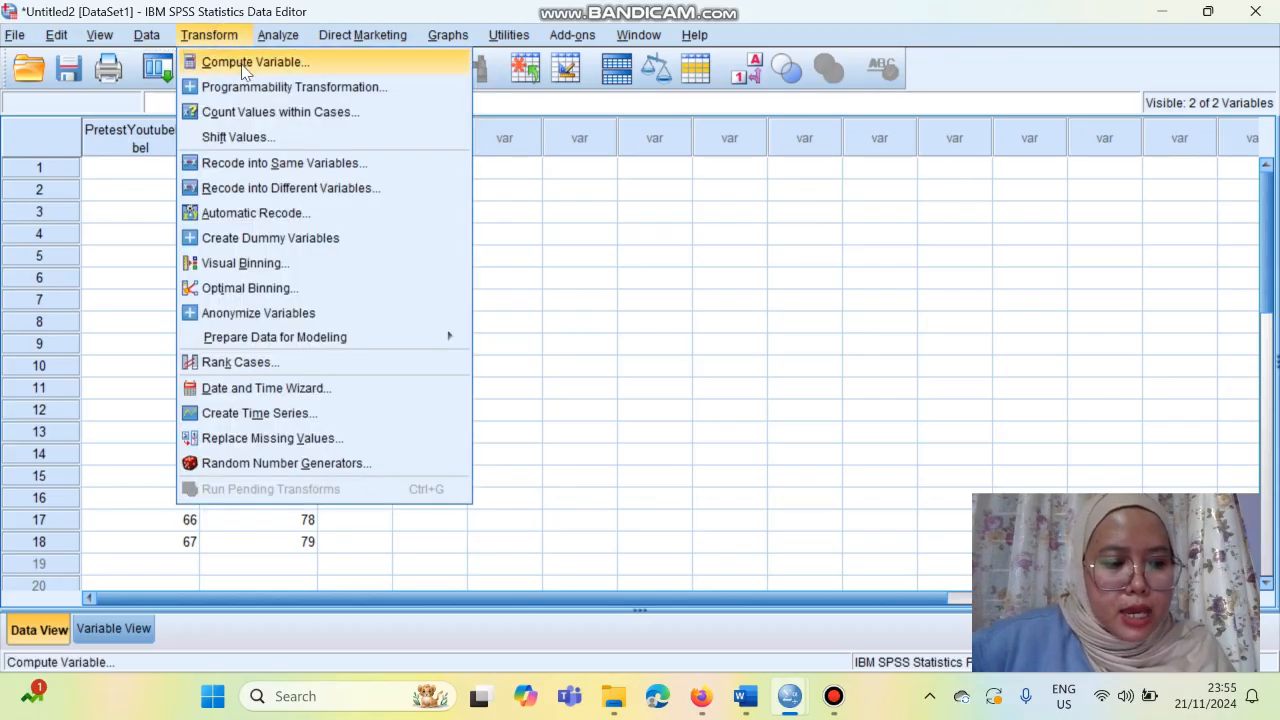
left_click(244, 66)
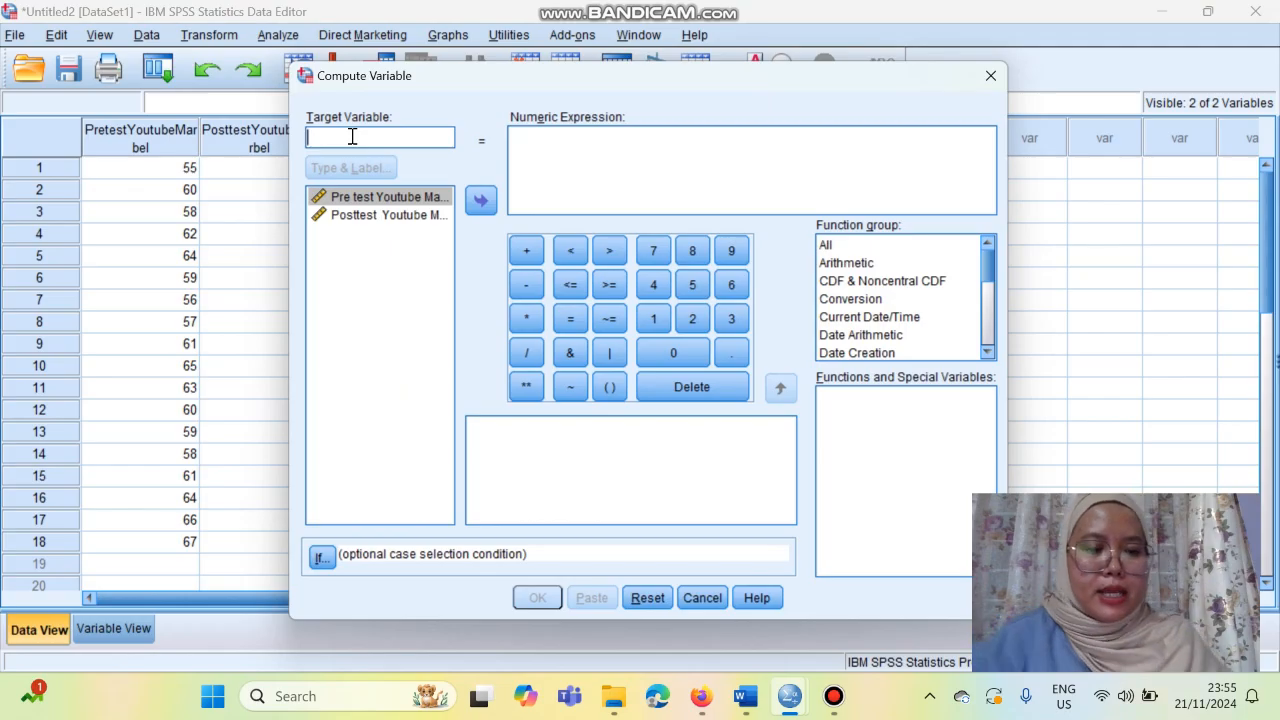
left_click(746, 696)
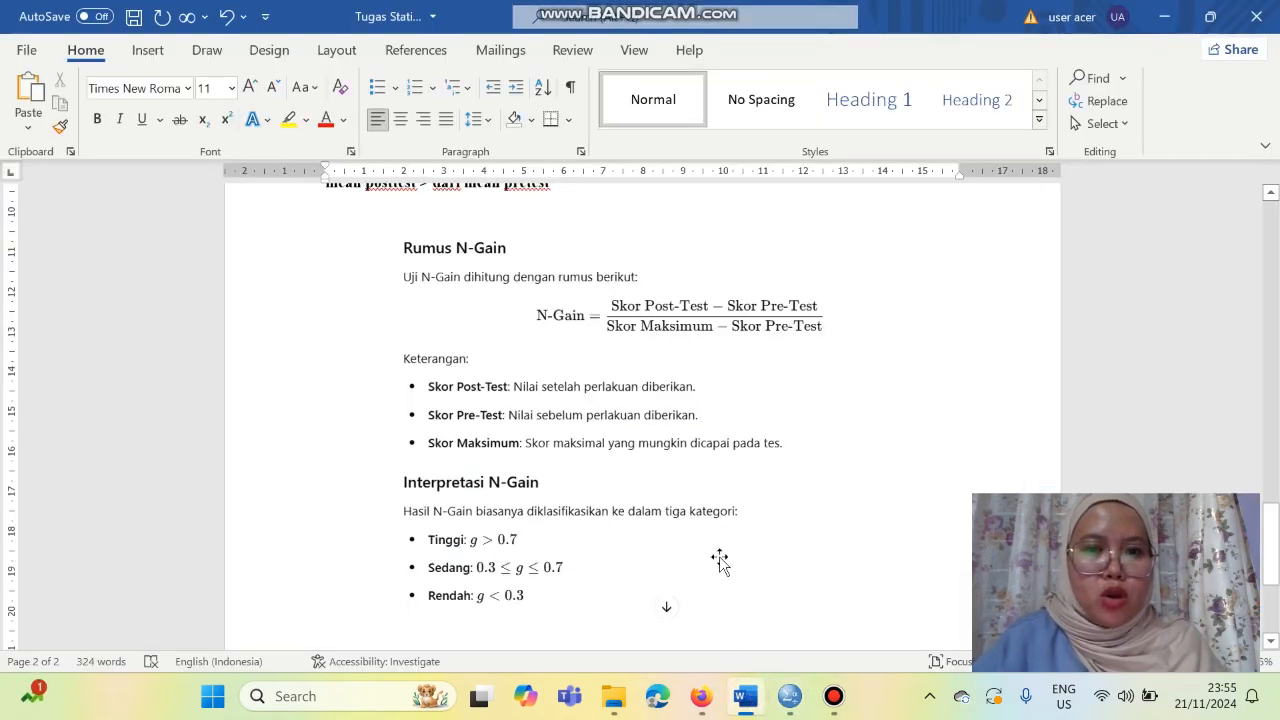
left_click(745, 696)
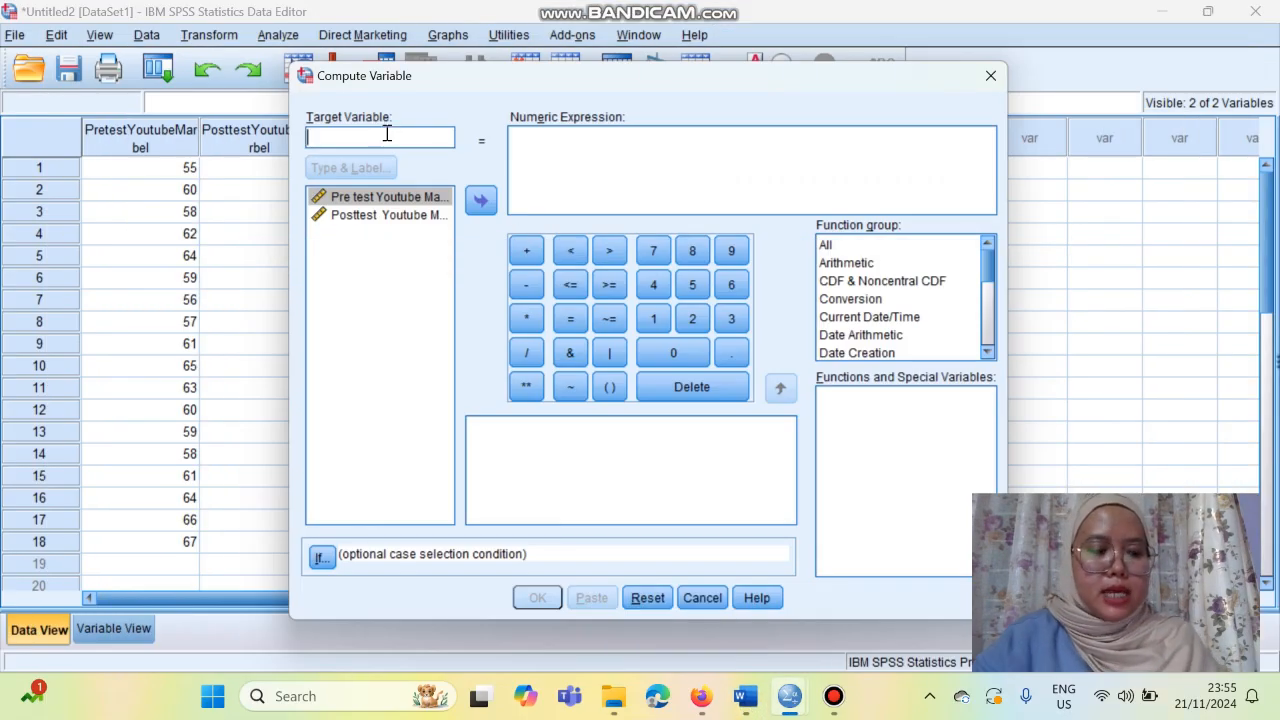
type("postkurangpre")
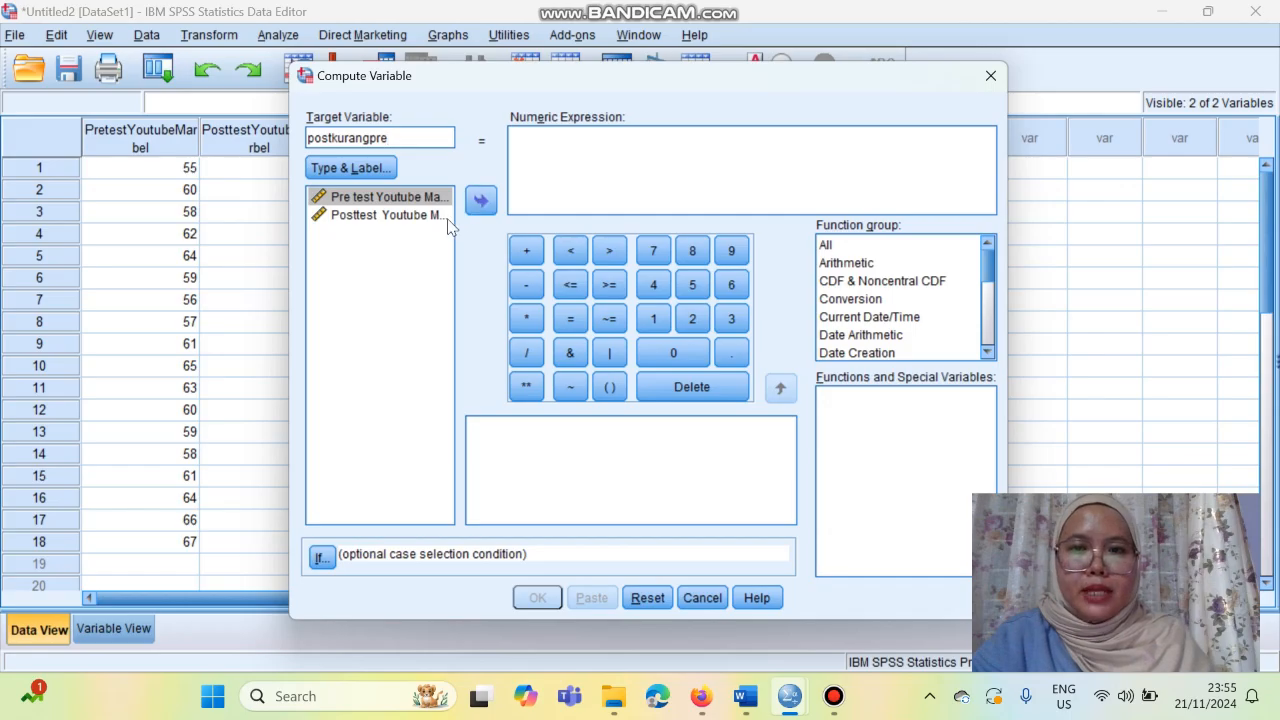
Define the numeric expression as PosttestYoutubeMarbel - PretestYoutubeMarbel, compute the variable and return to the Data Editor.
left_click(397, 212)
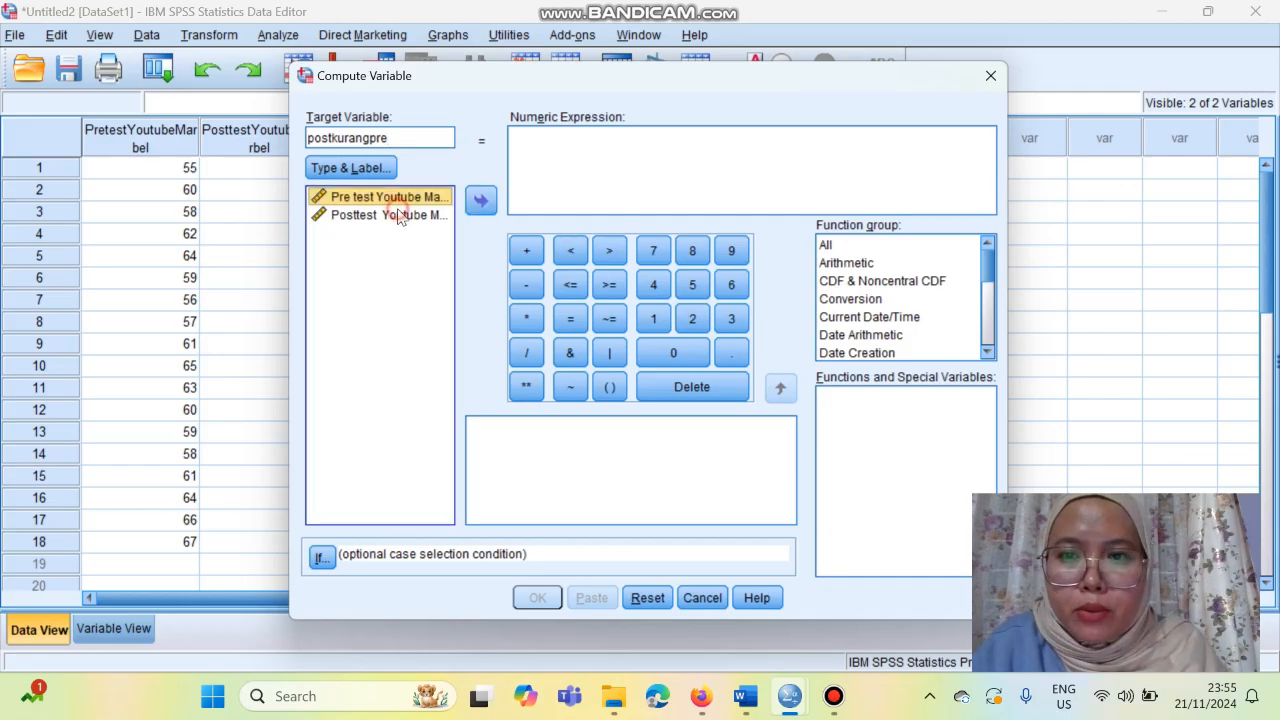
left_click(480, 200)
left_click(526, 286)
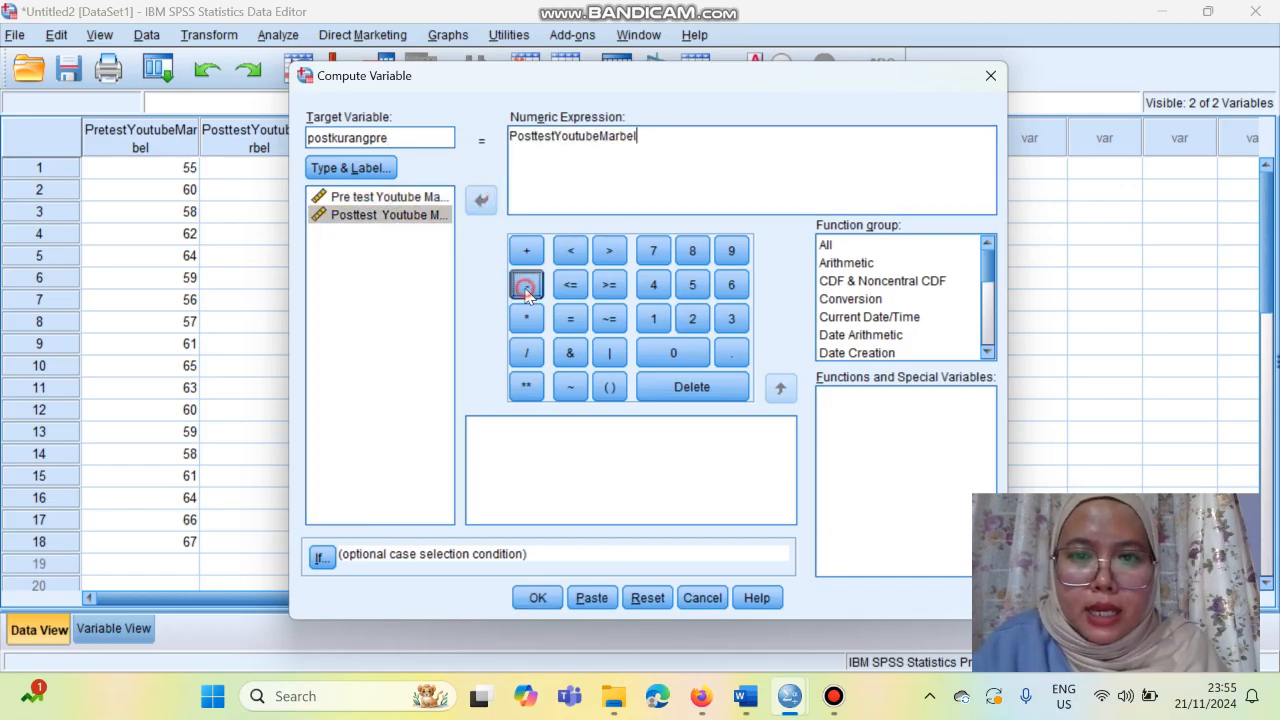
left_click(401, 198)
left_click(479, 203)
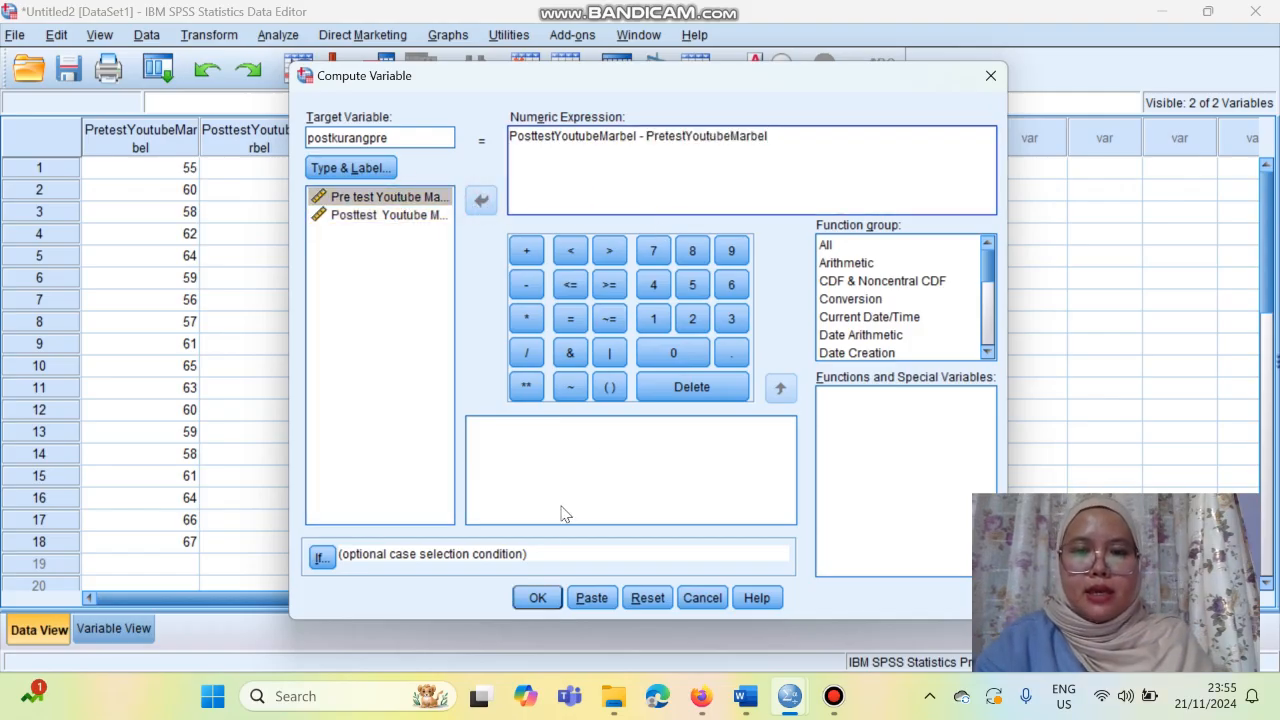
left_click(537, 598)
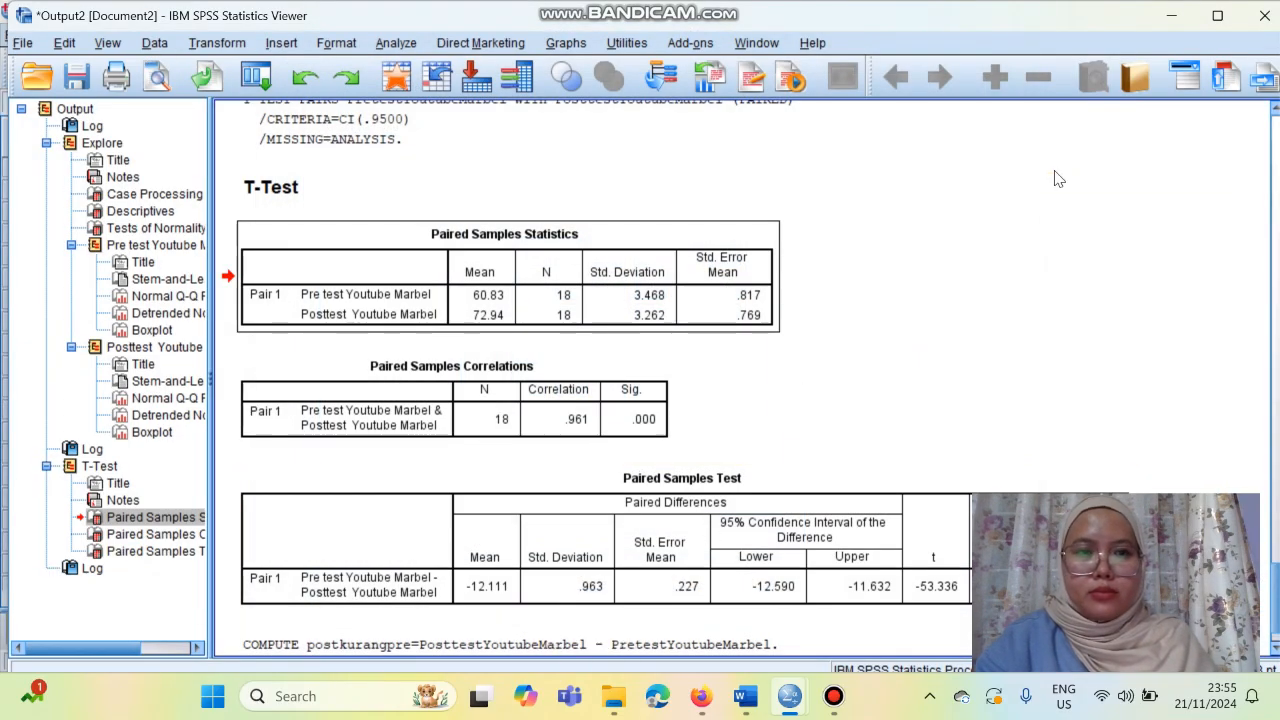
left_click(1171, 15)
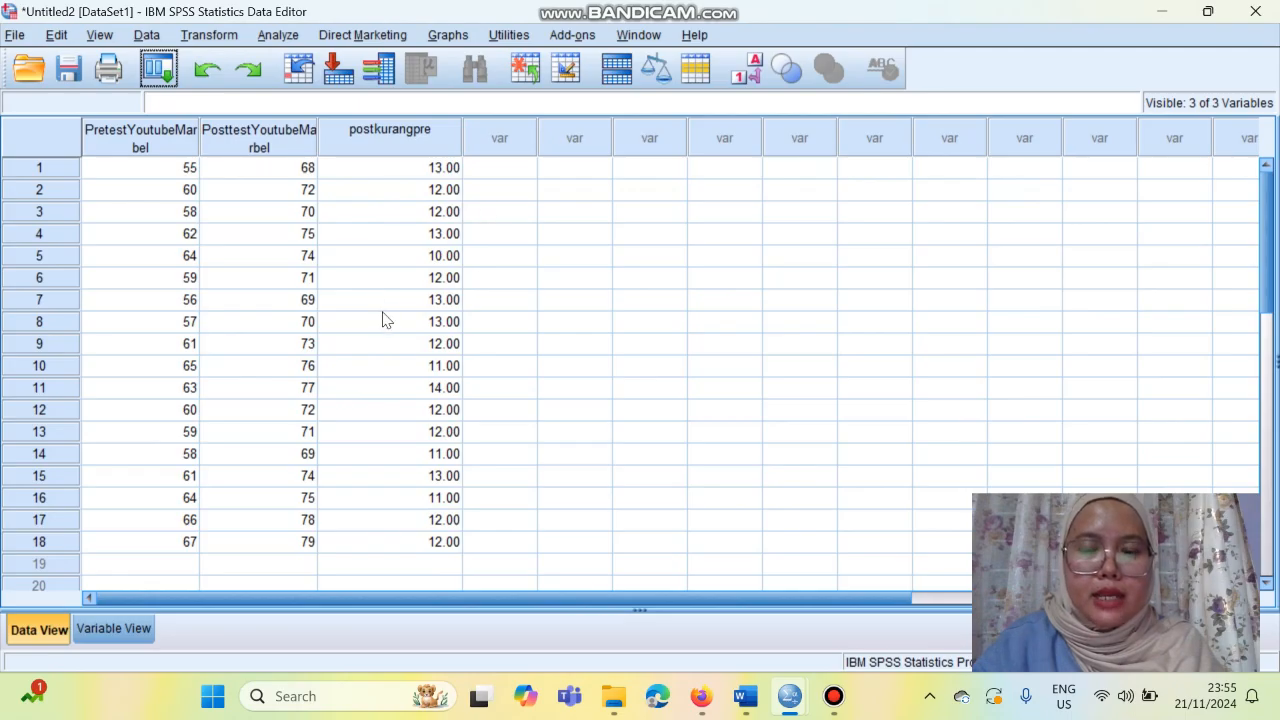
Set the decimals of the postkurangpre variable to 0.
left_click(113, 629)
left_click(376, 169)
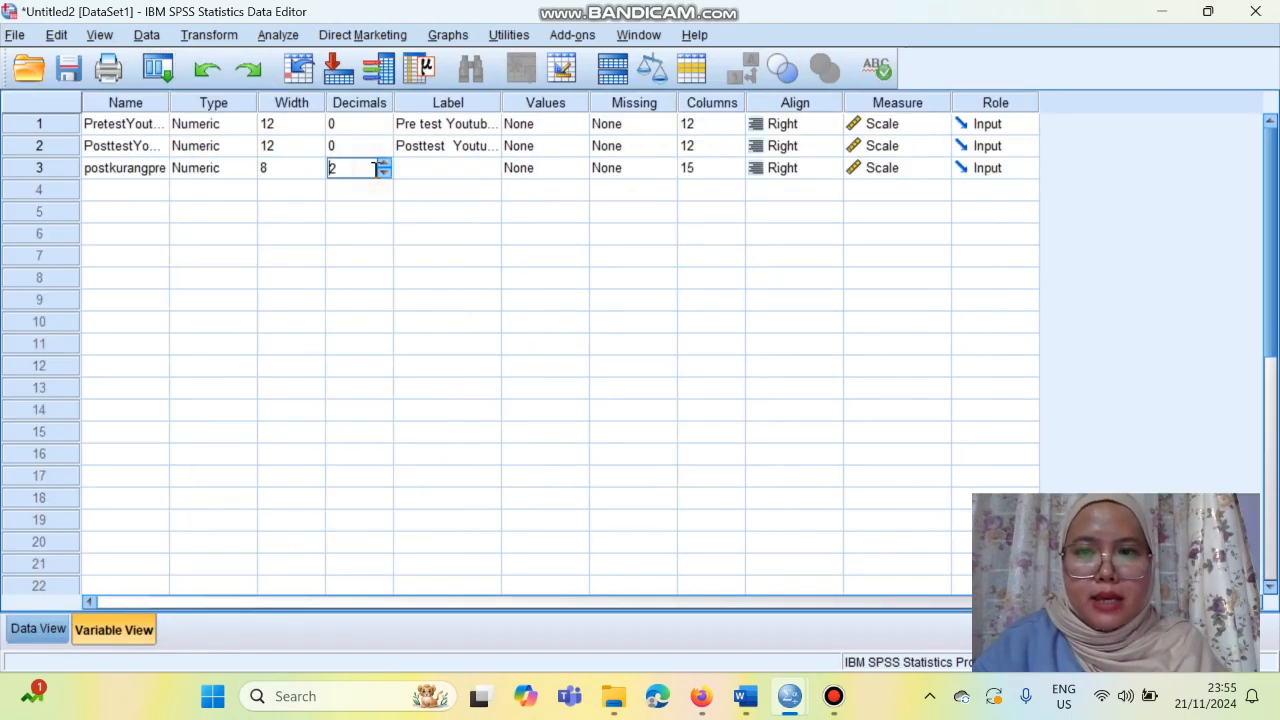
left_click(390, 172)
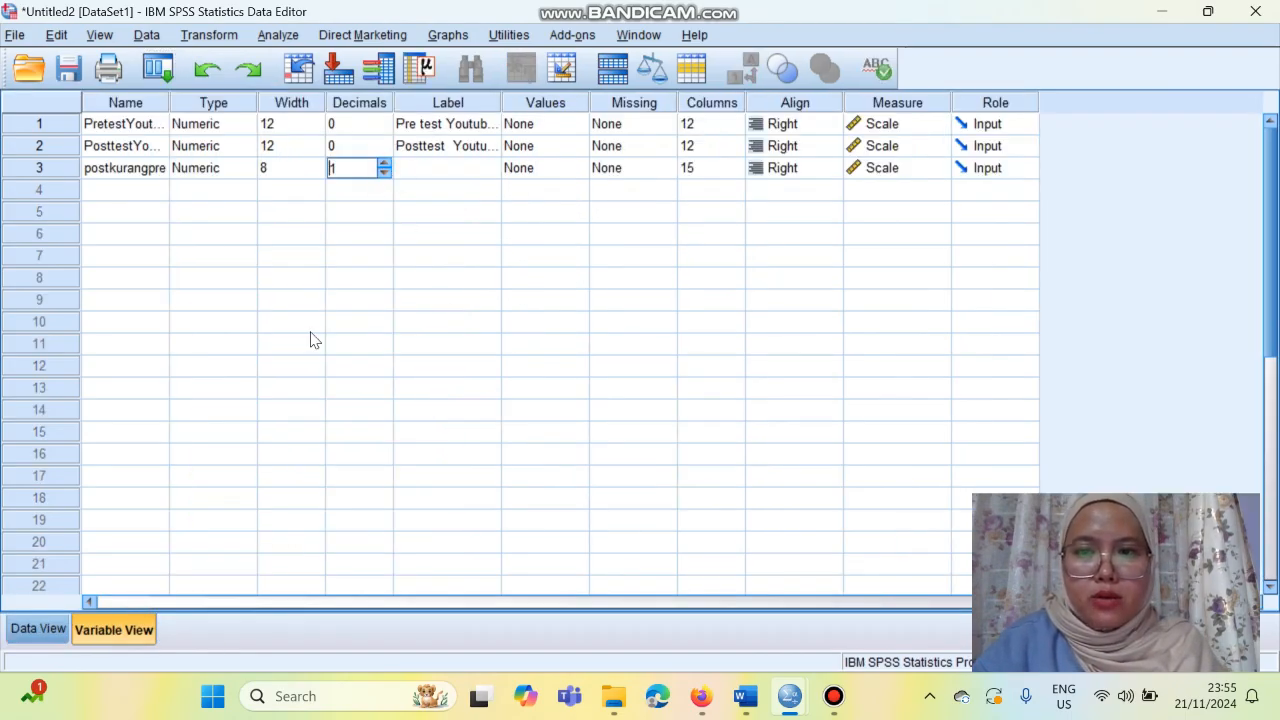
left_click(385, 171)
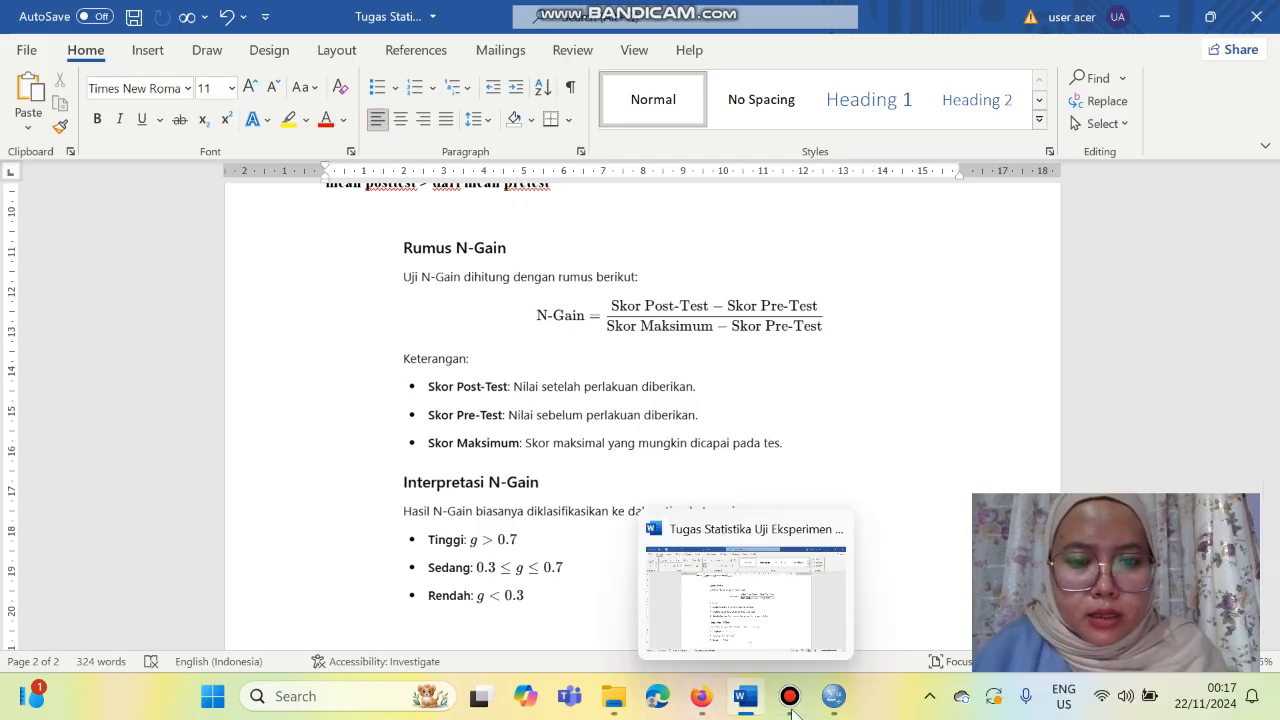
Start a new Compute Variable transformation in SPSS, clear the previous definition and name the target variable makskurangpre.
left_click(838, 704)
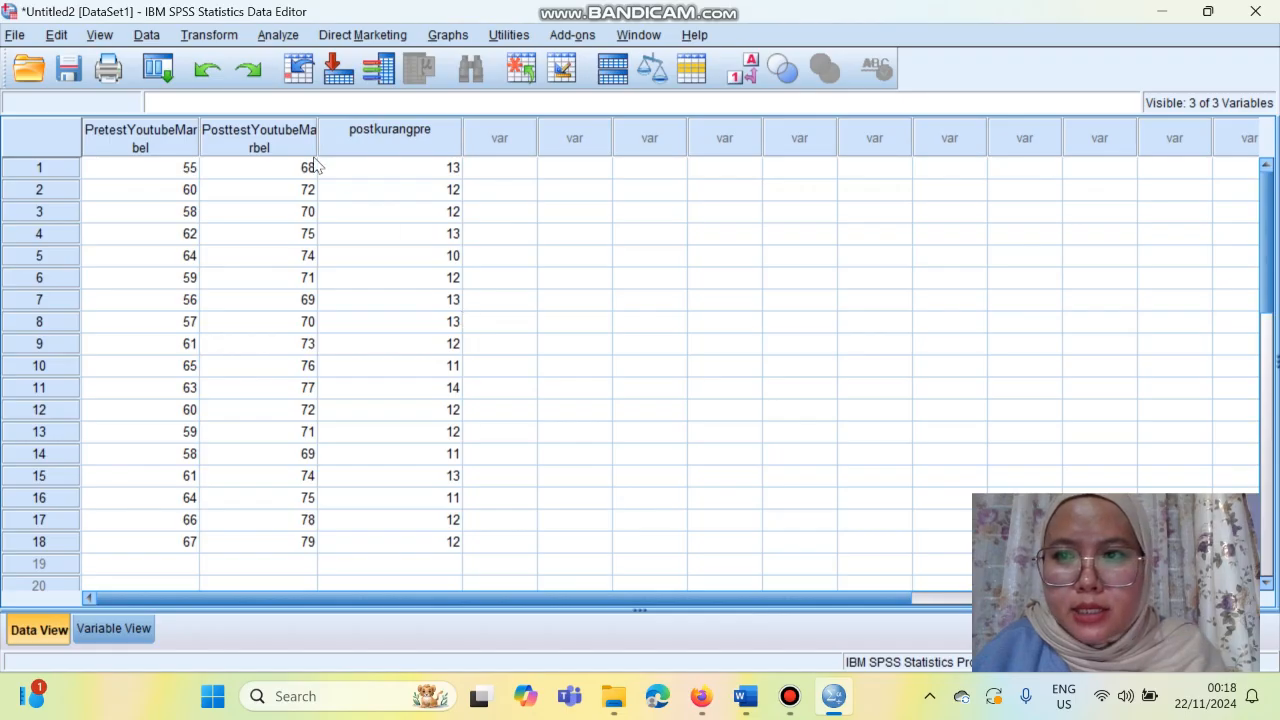
left_click(210, 35)
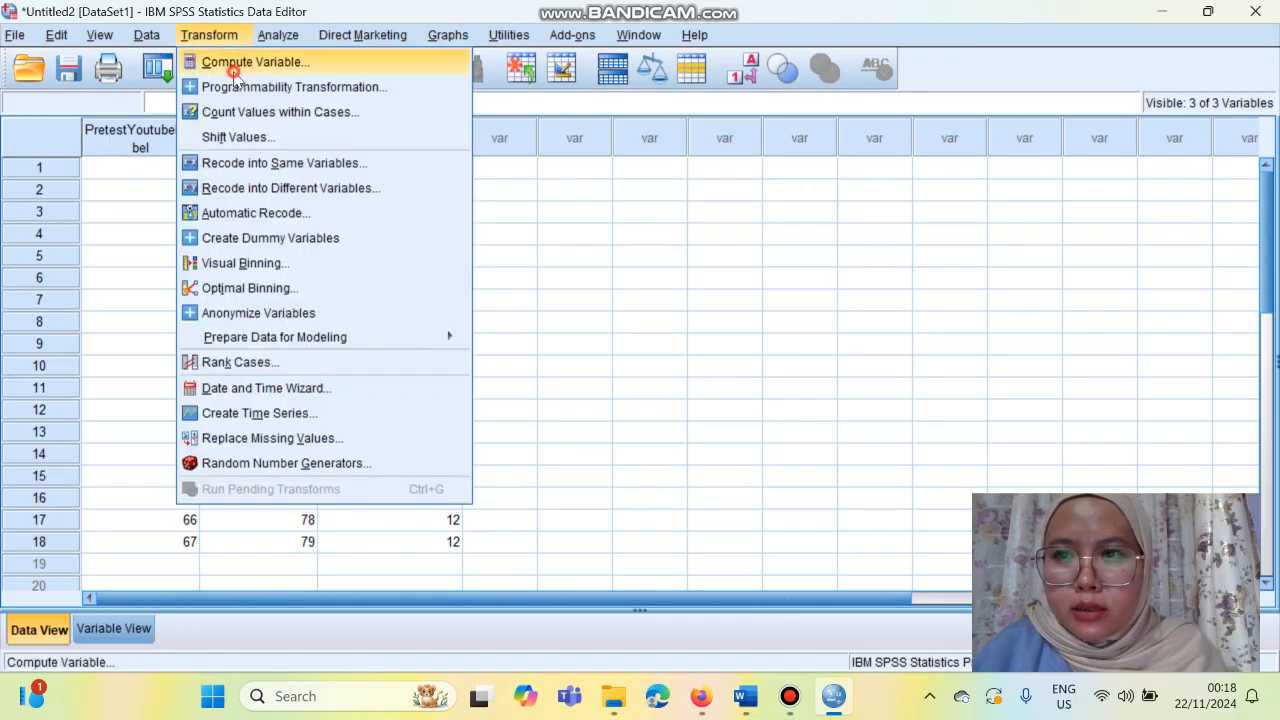
left_click(200, 59)
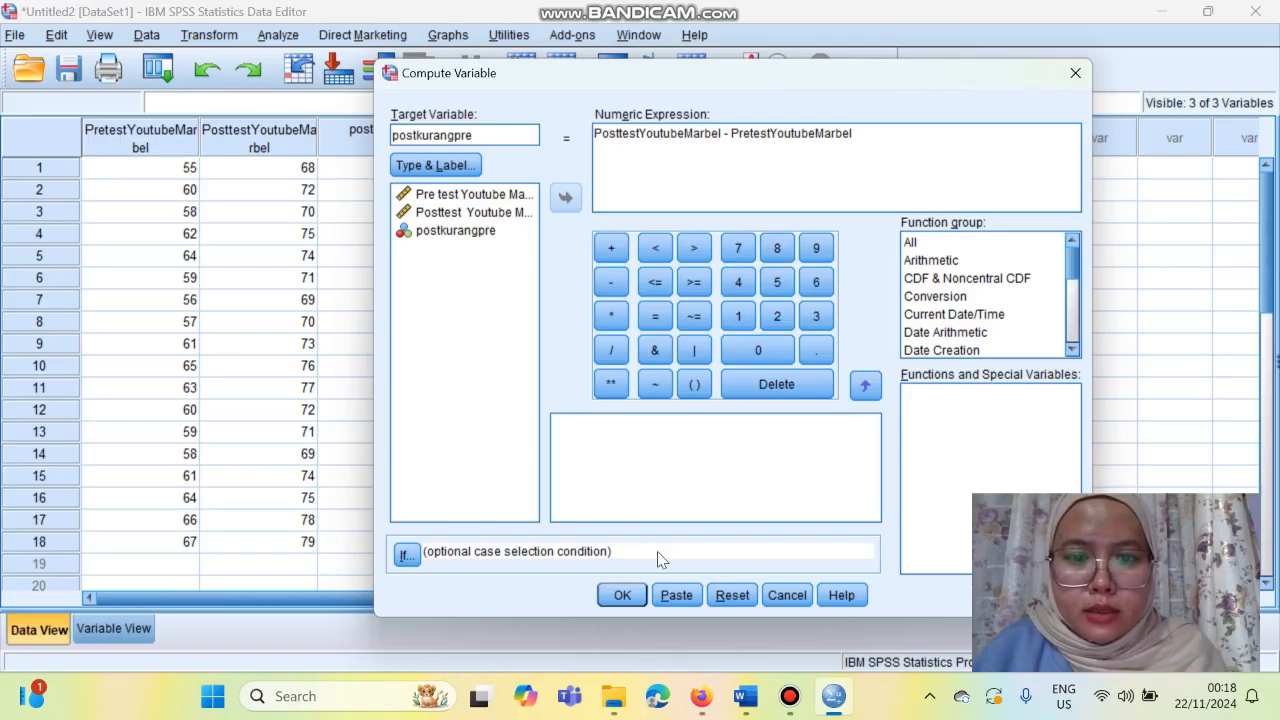
left_click(725, 596)
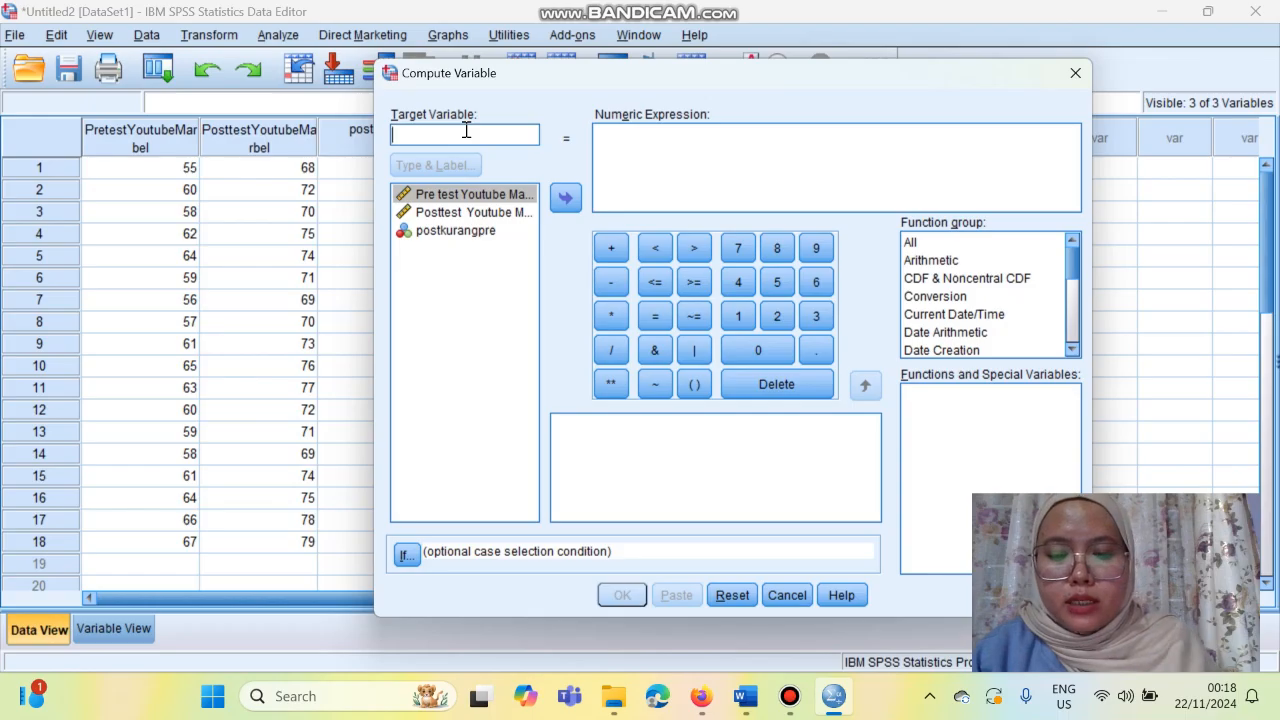
type("makskurangpre")
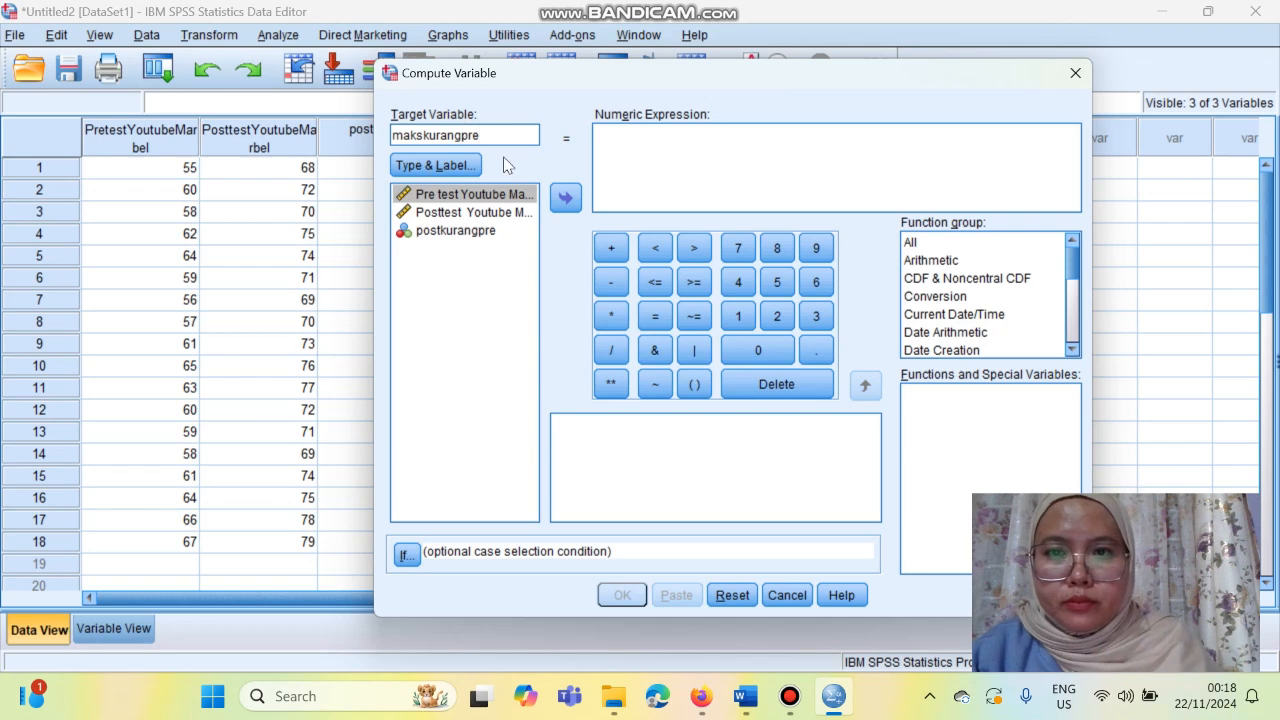
Define the numeric expression as 79 - PretestYoutubeMarbel, compute makskurangpre and return to the Data Editor.
left_click(627, 129)
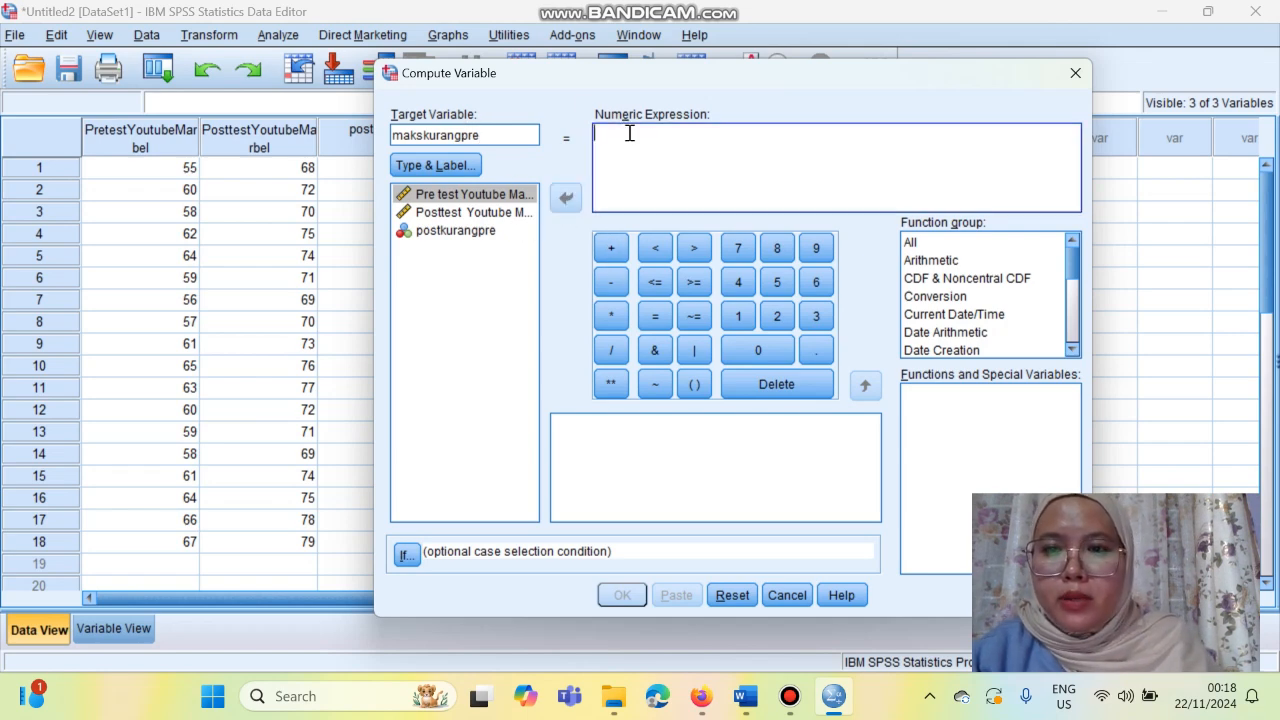
left_click_drag(586, 88, 611, 72)
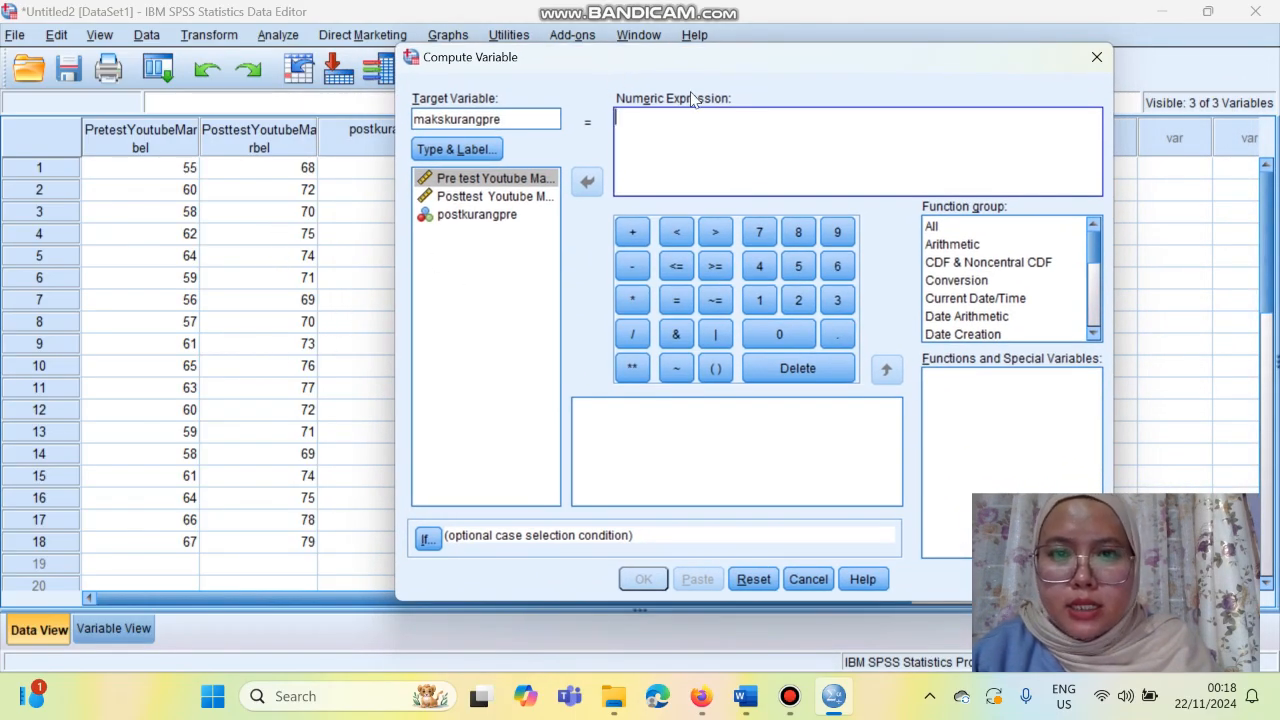
type("79")
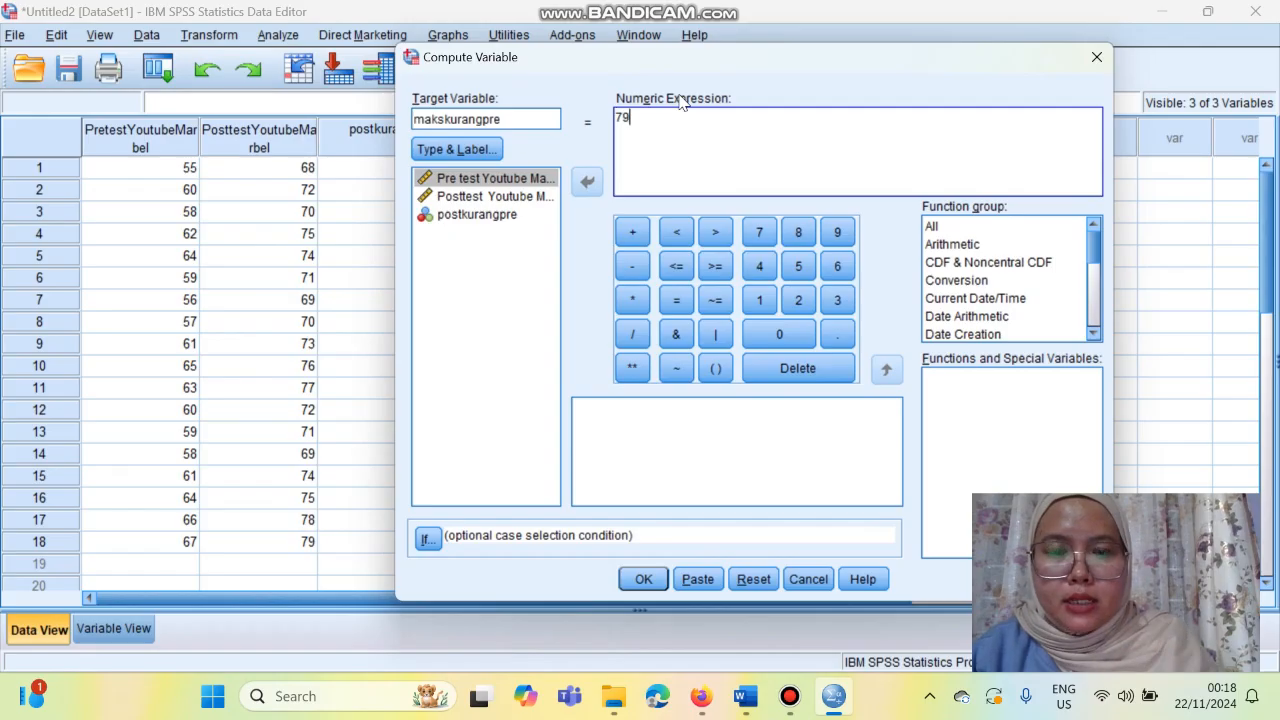
type("-")
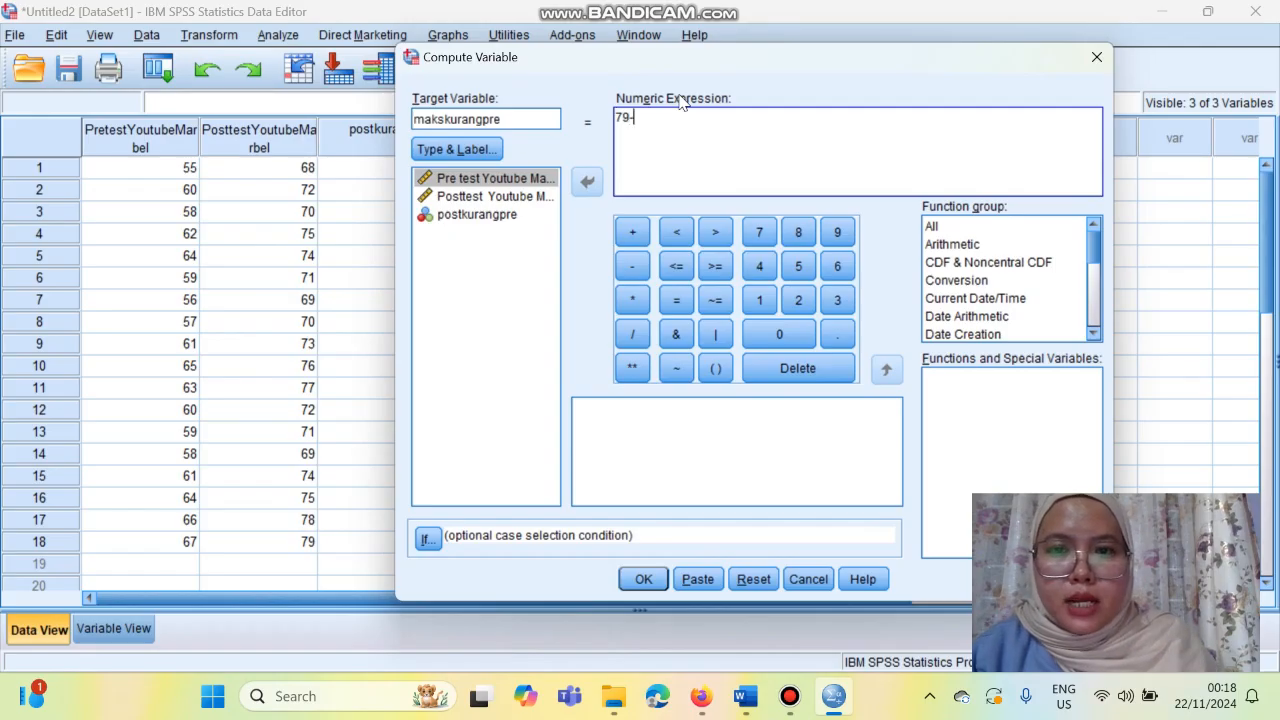
left_click(487, 180)
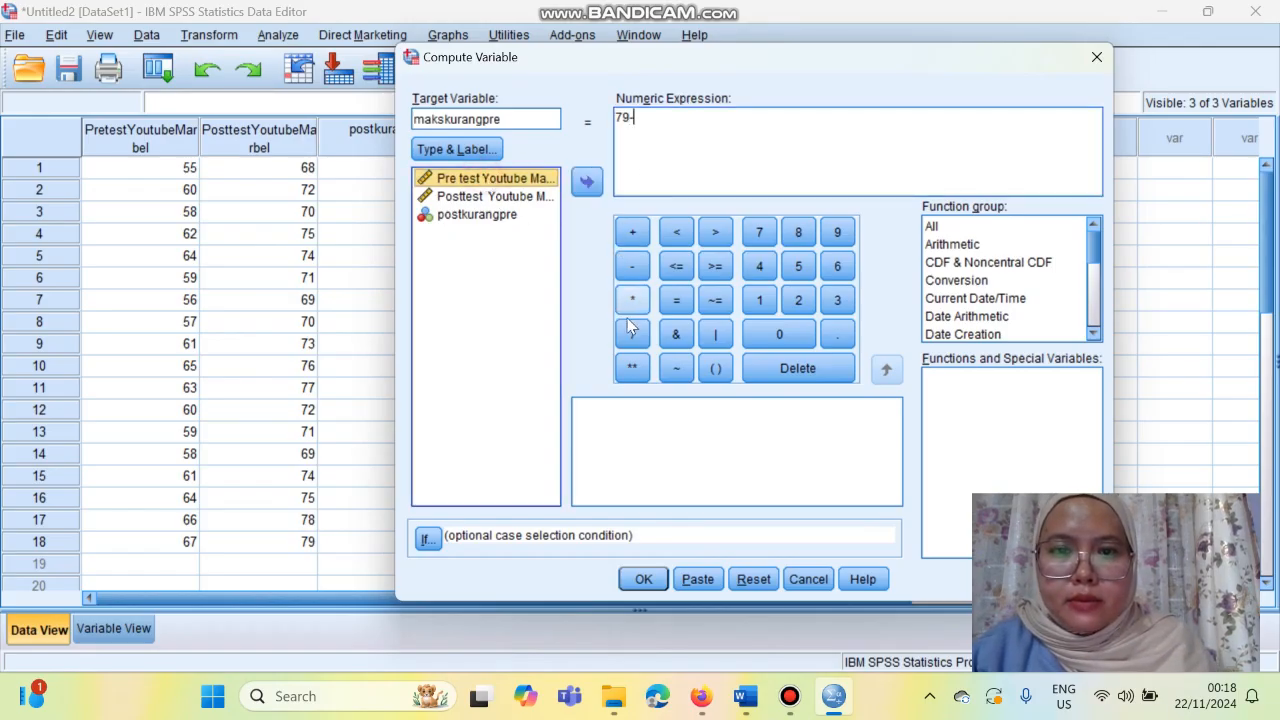
left_click(587, 181)
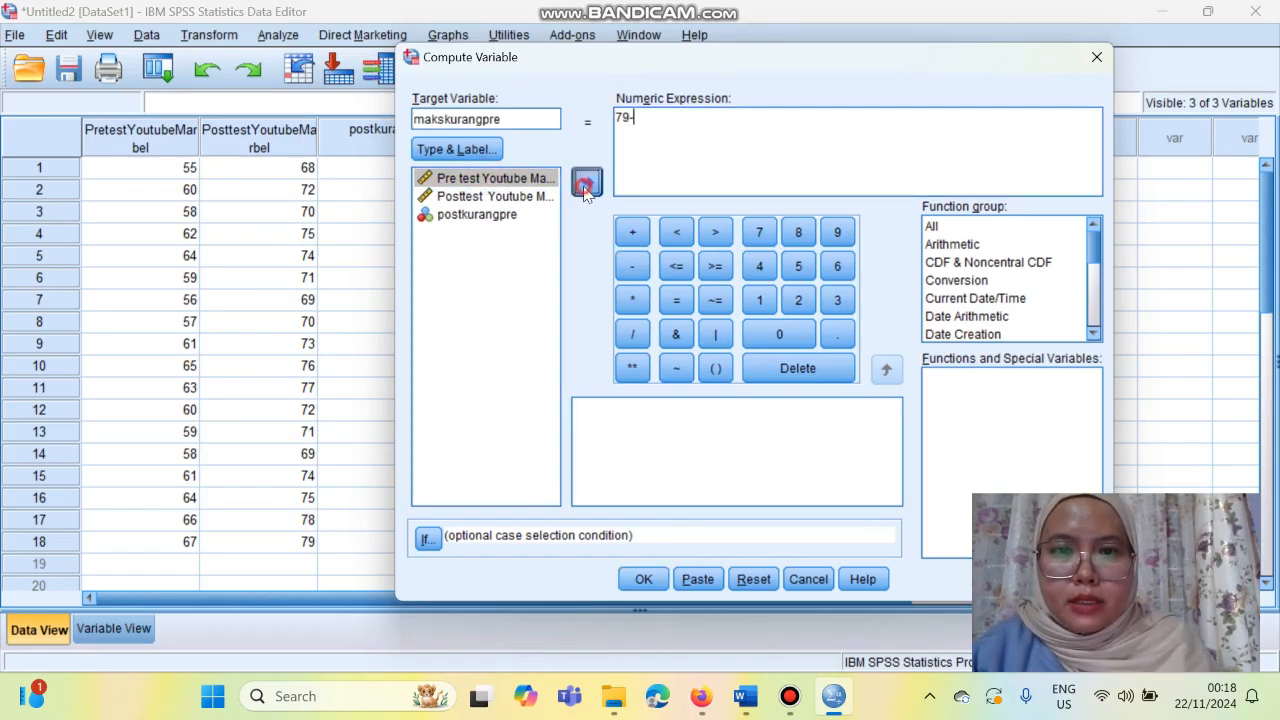
left_click(633, 117)
key("BackSpace")
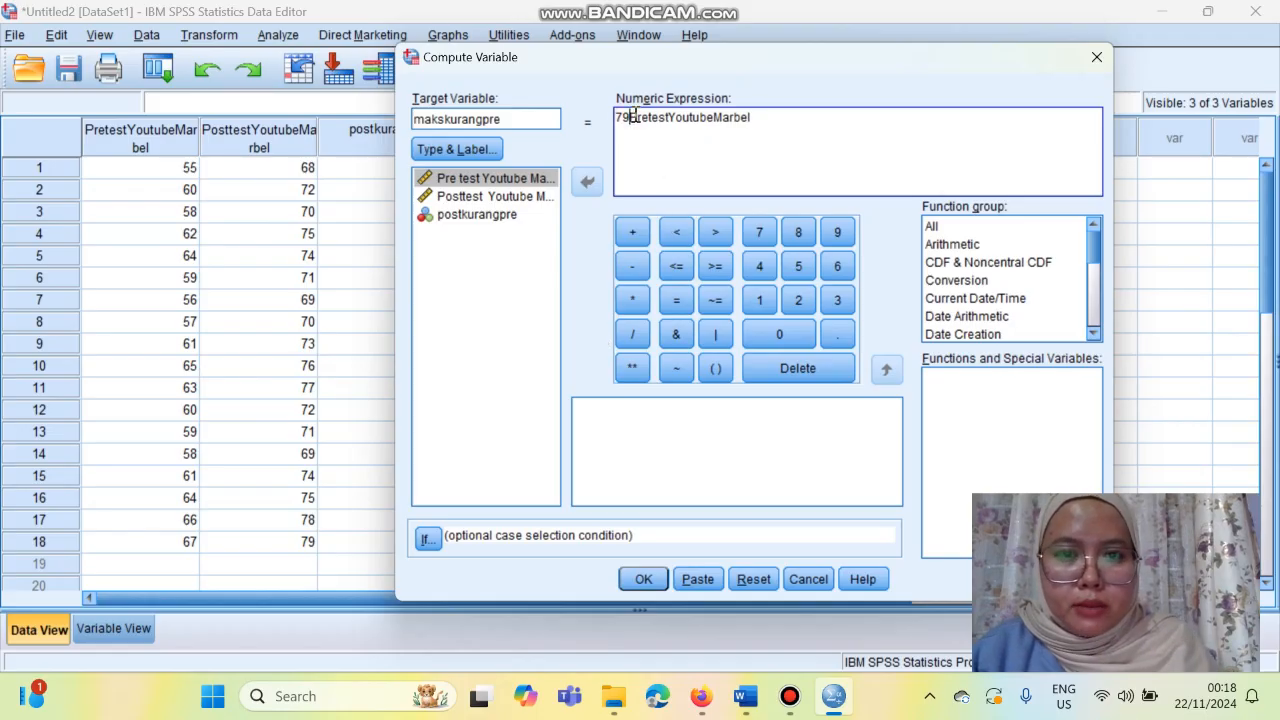
left_click(633, 266)
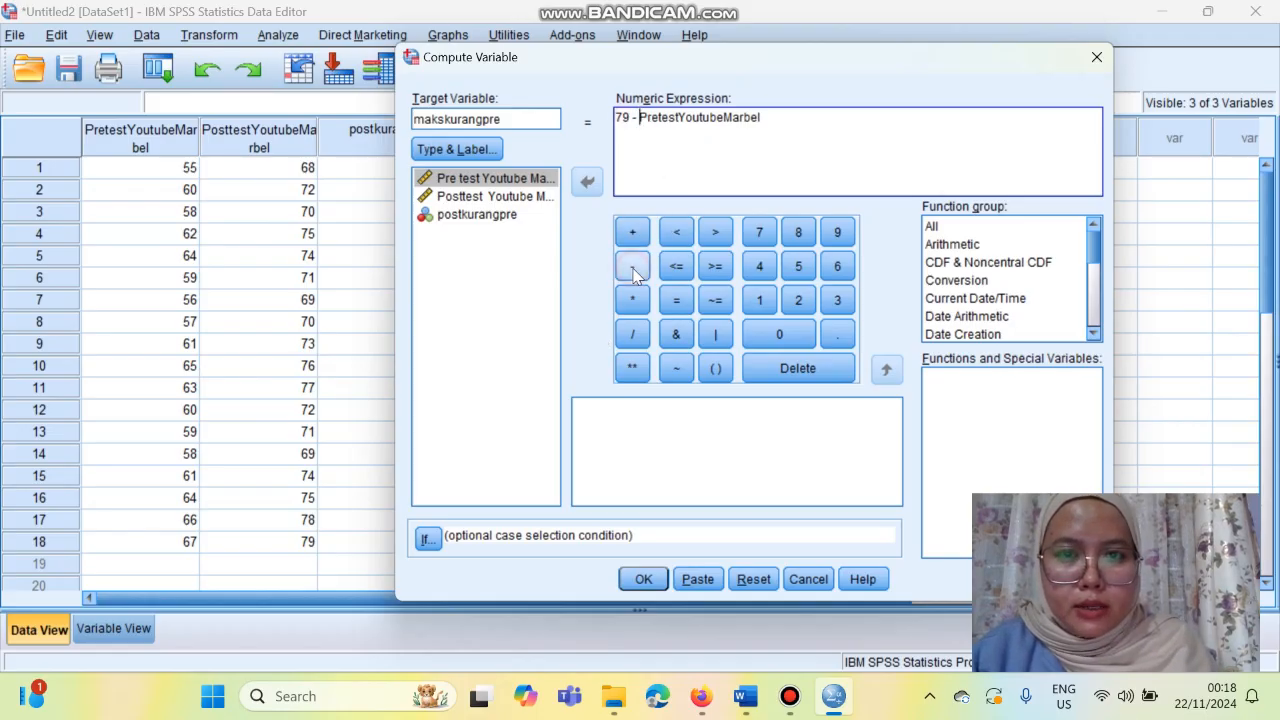
left_click(646, 586)
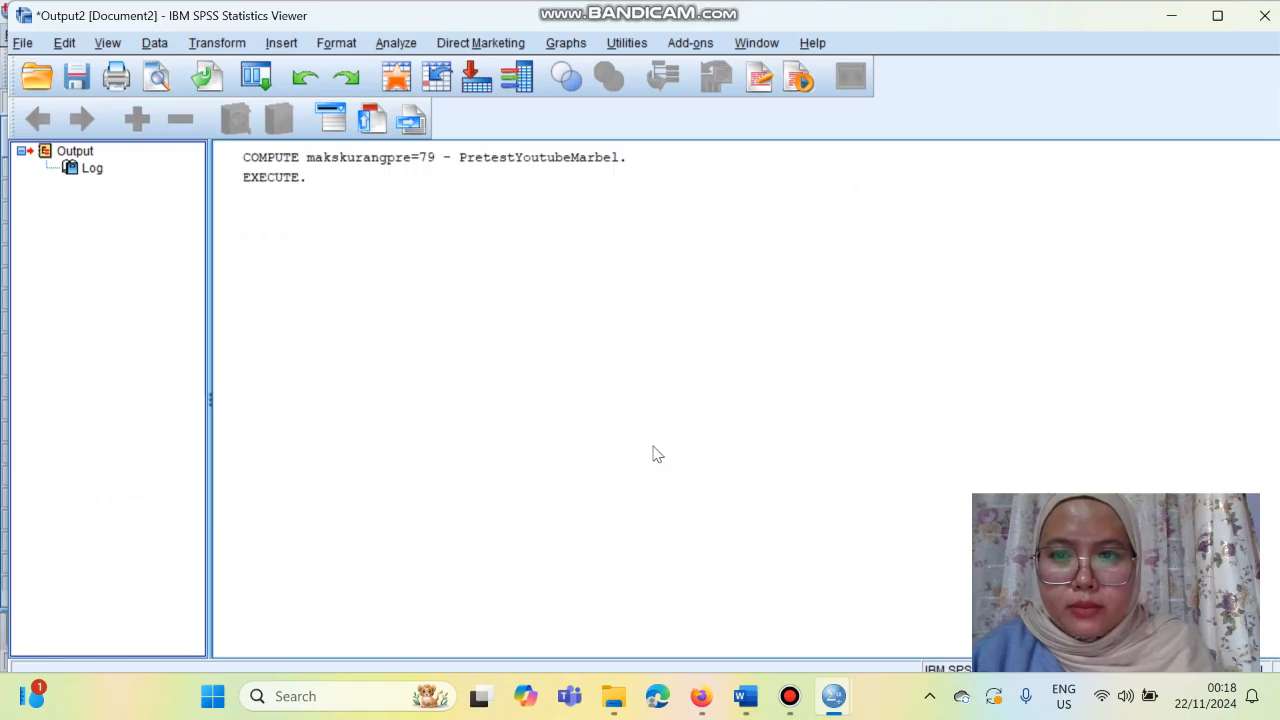
left_click(1171, 15)
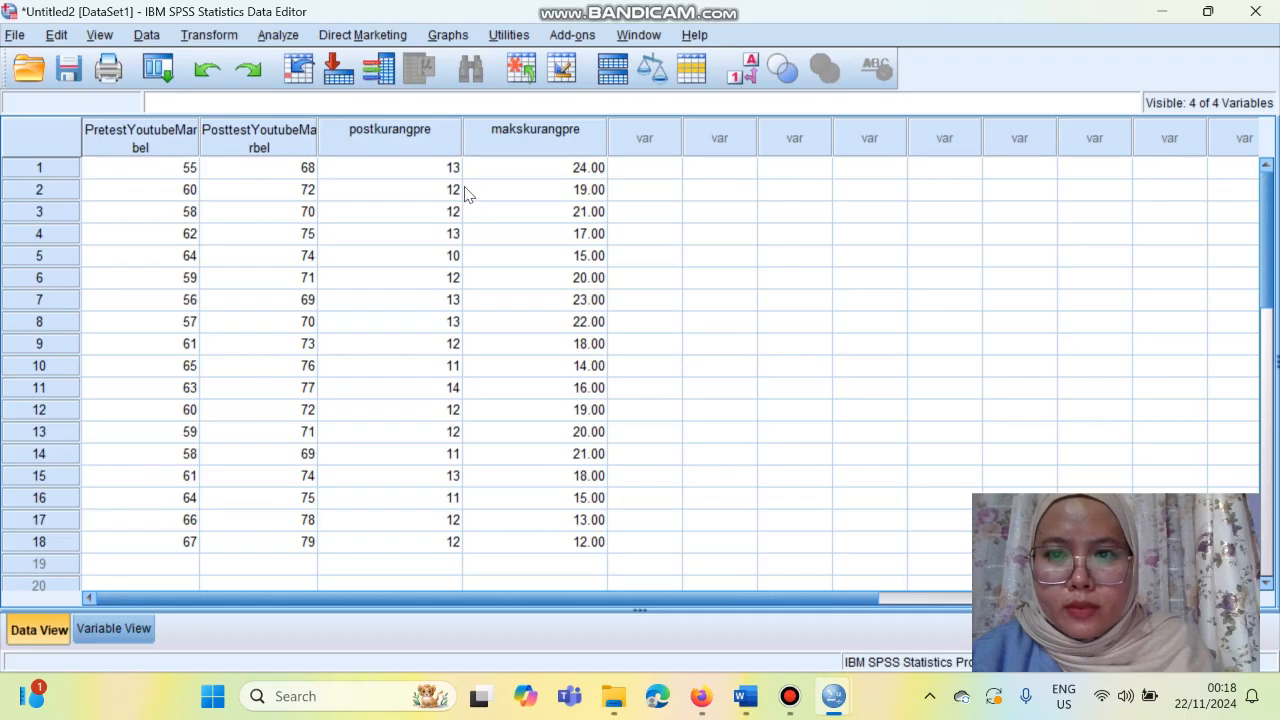
Set the makskurangpre variable to 0 decimals and the Nominal measure, and return to the data values.
left_click(124, 630)
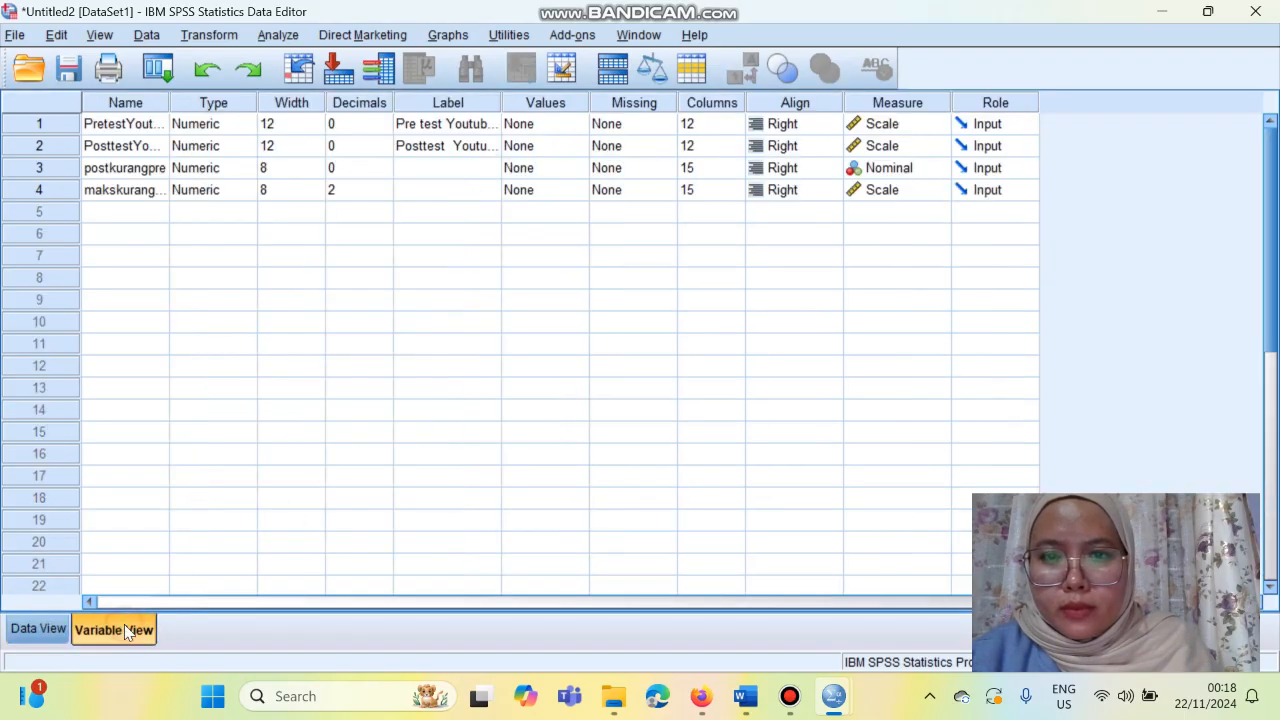
left_click(360, 189)
left_click(384, 195)
left_click(384, 195)
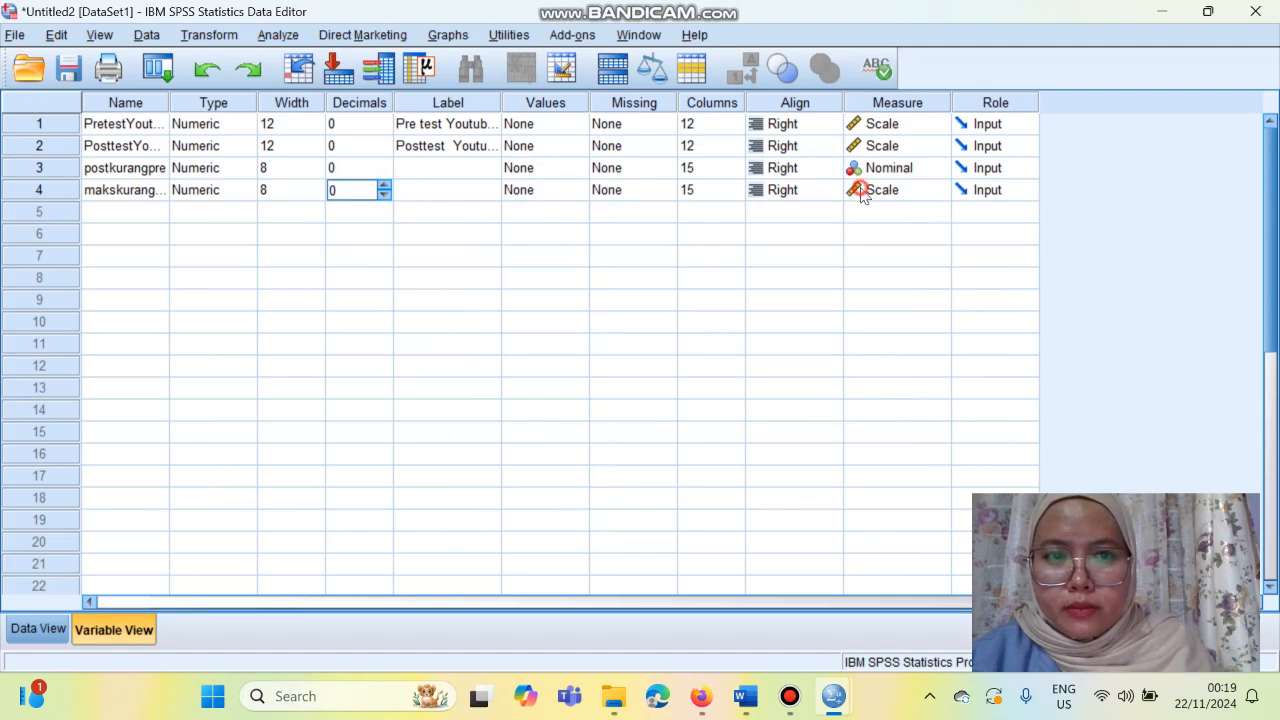
left_click(860, 190)
left_click(880, 252)
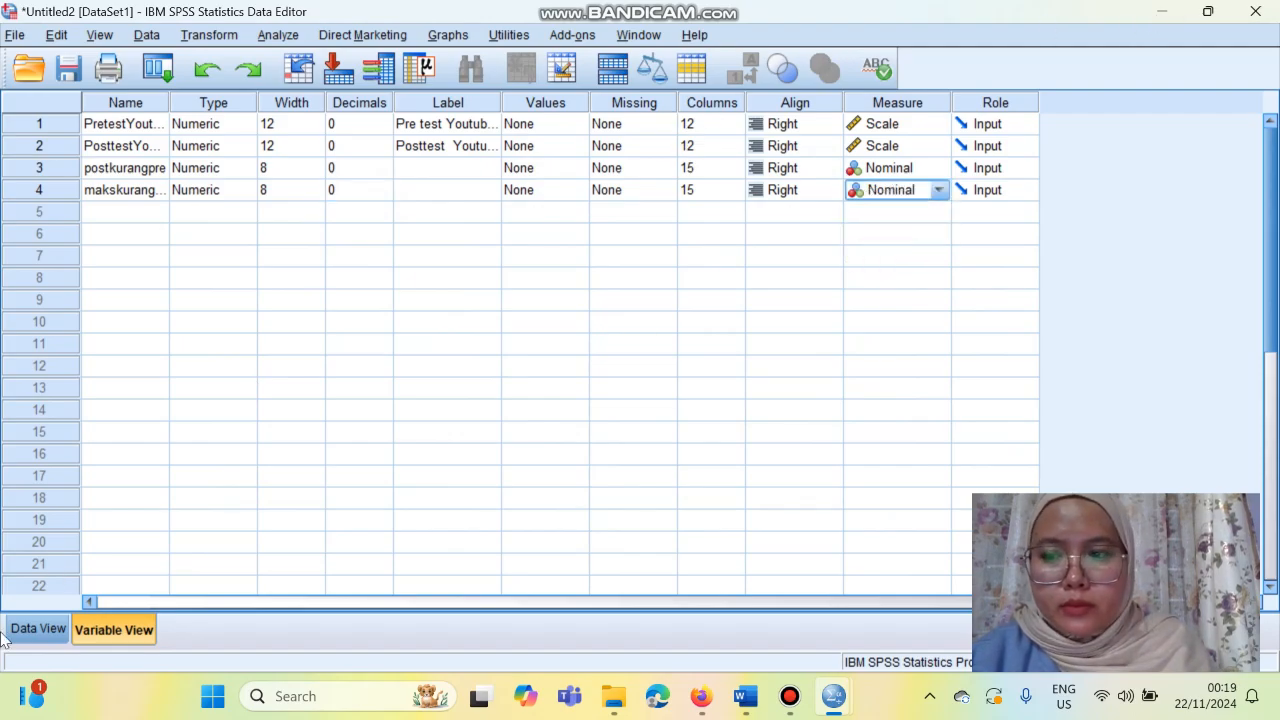
left_click(36, 630)
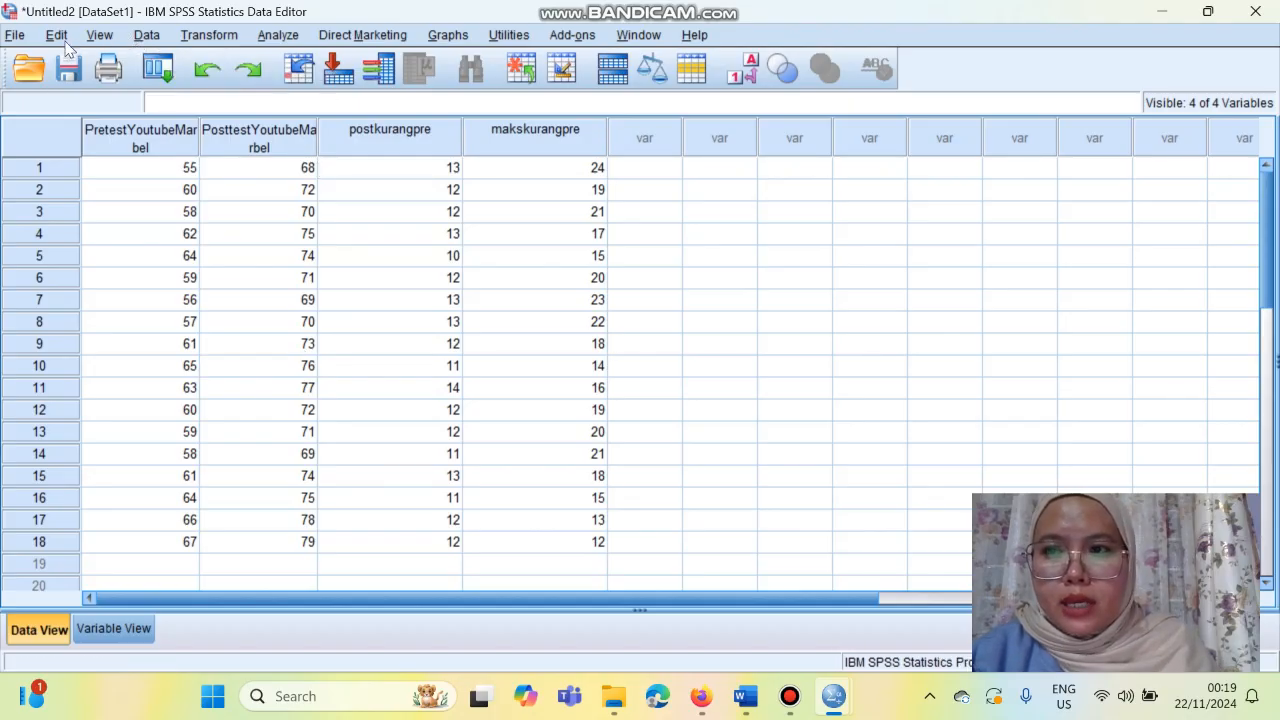
Check the N-Gain formula in Word, and in SPSS start a Compute Variable transformation with the expression cleared and NGainScore as target variable.
left_click(743, 700)
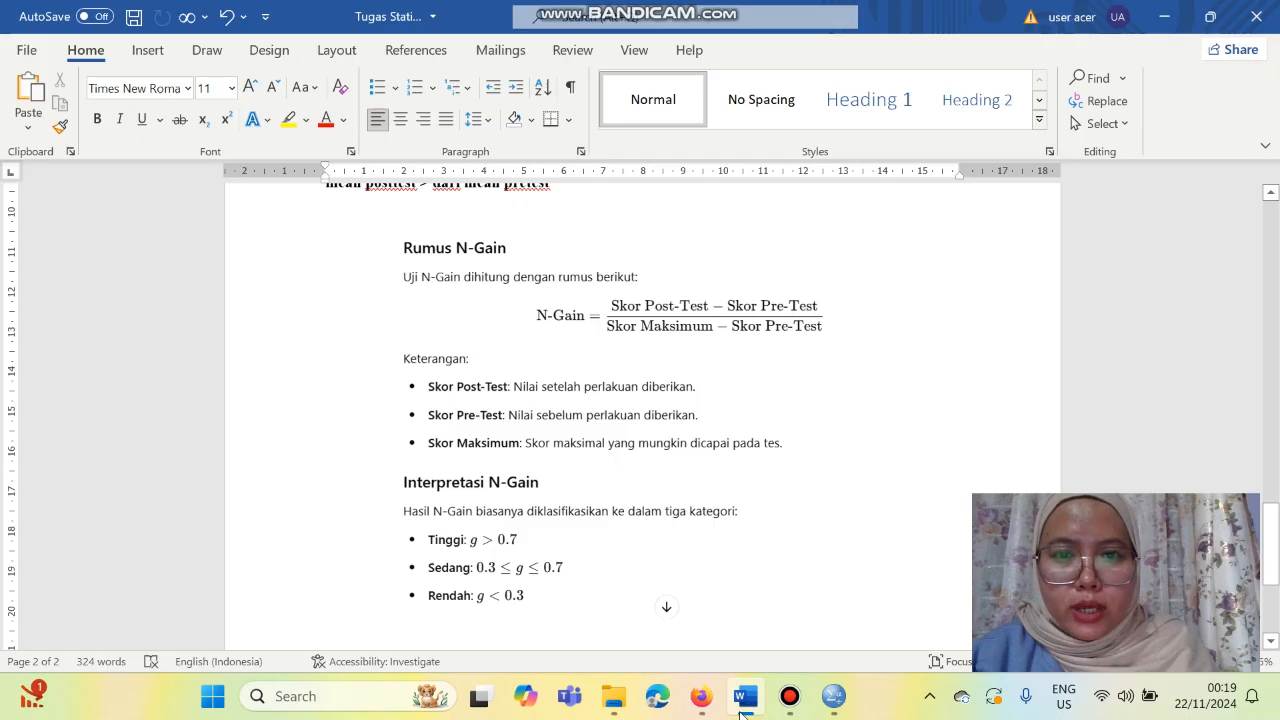
left_click(741, 712)
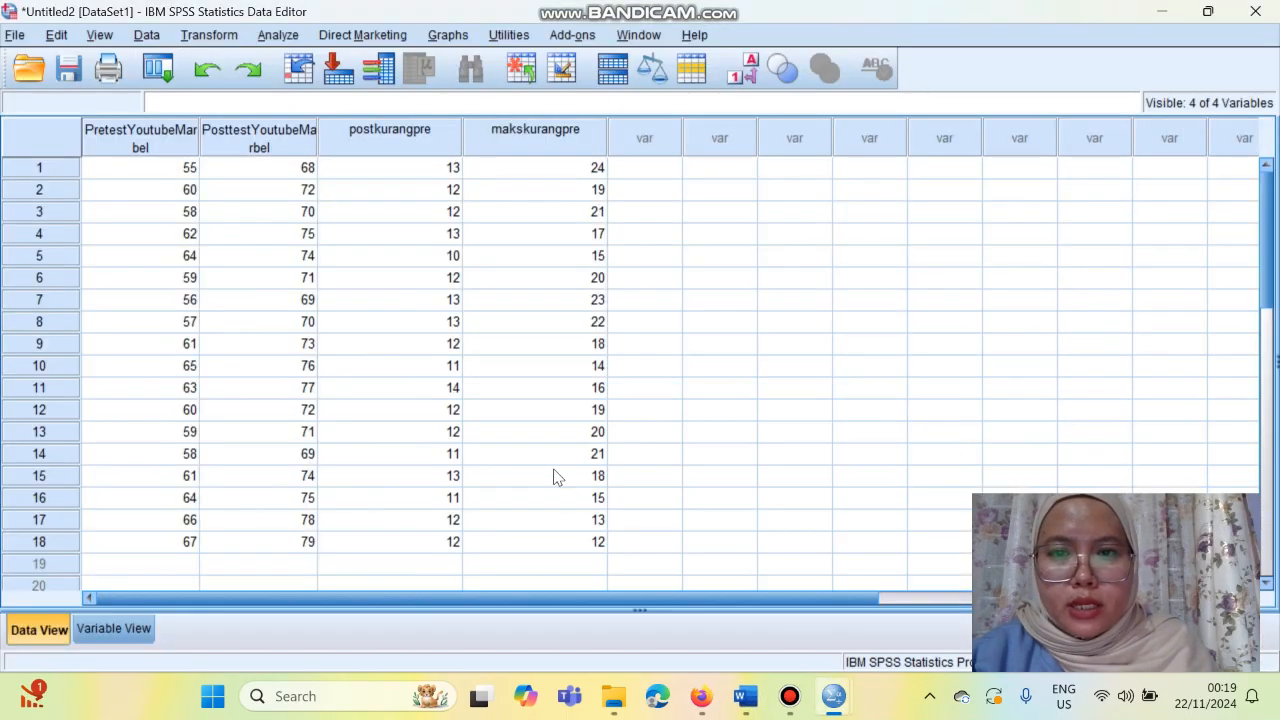
left_click(209, 37)
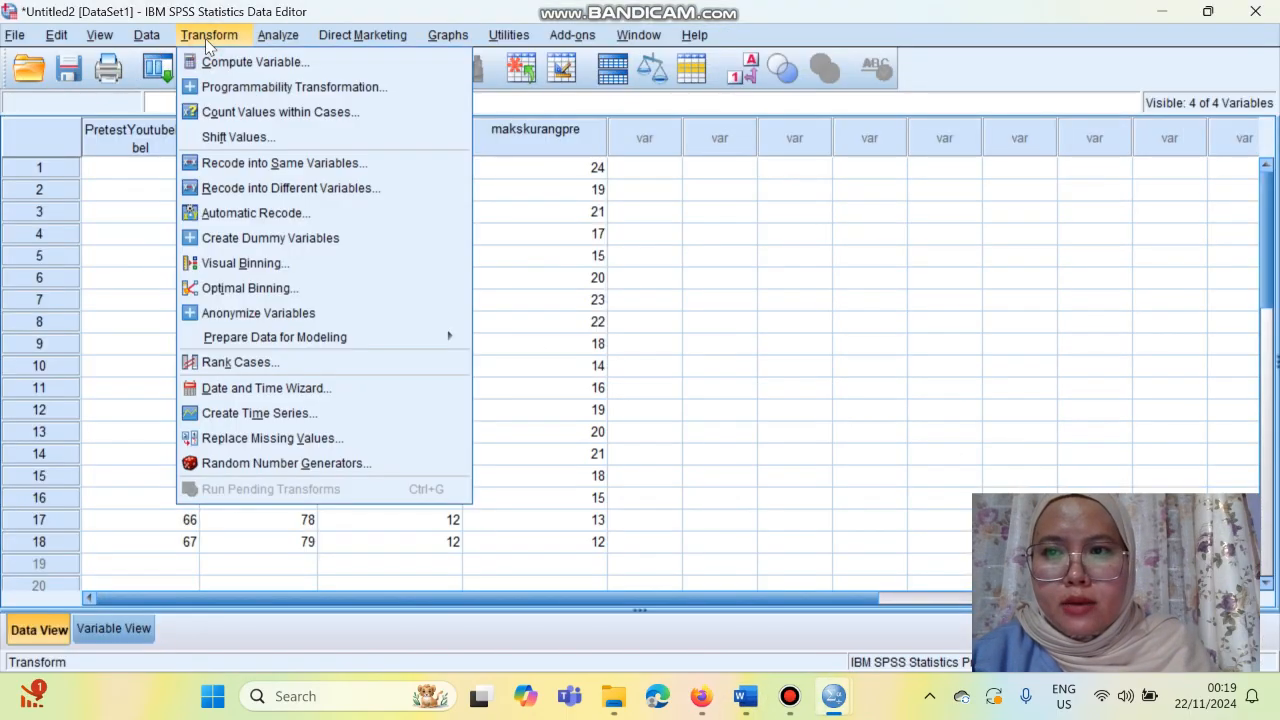
left_click(225, 64)
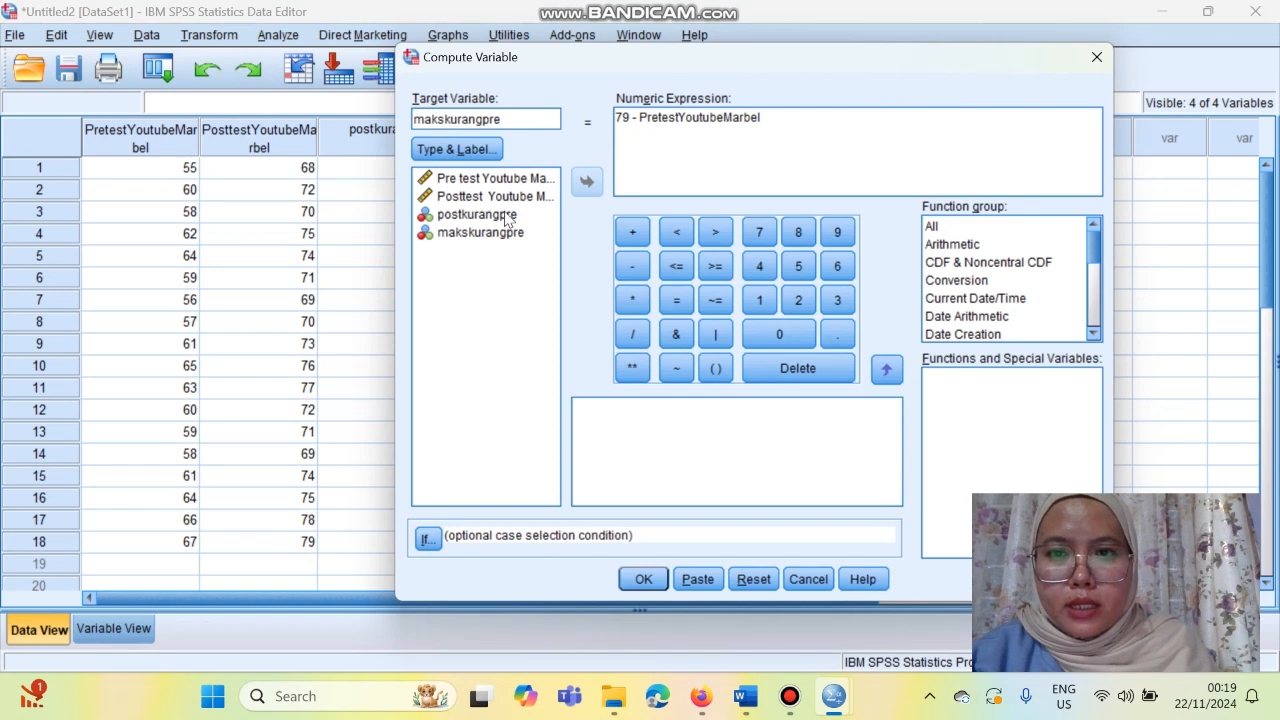
left_click_drag(757, 117, 594, 123)
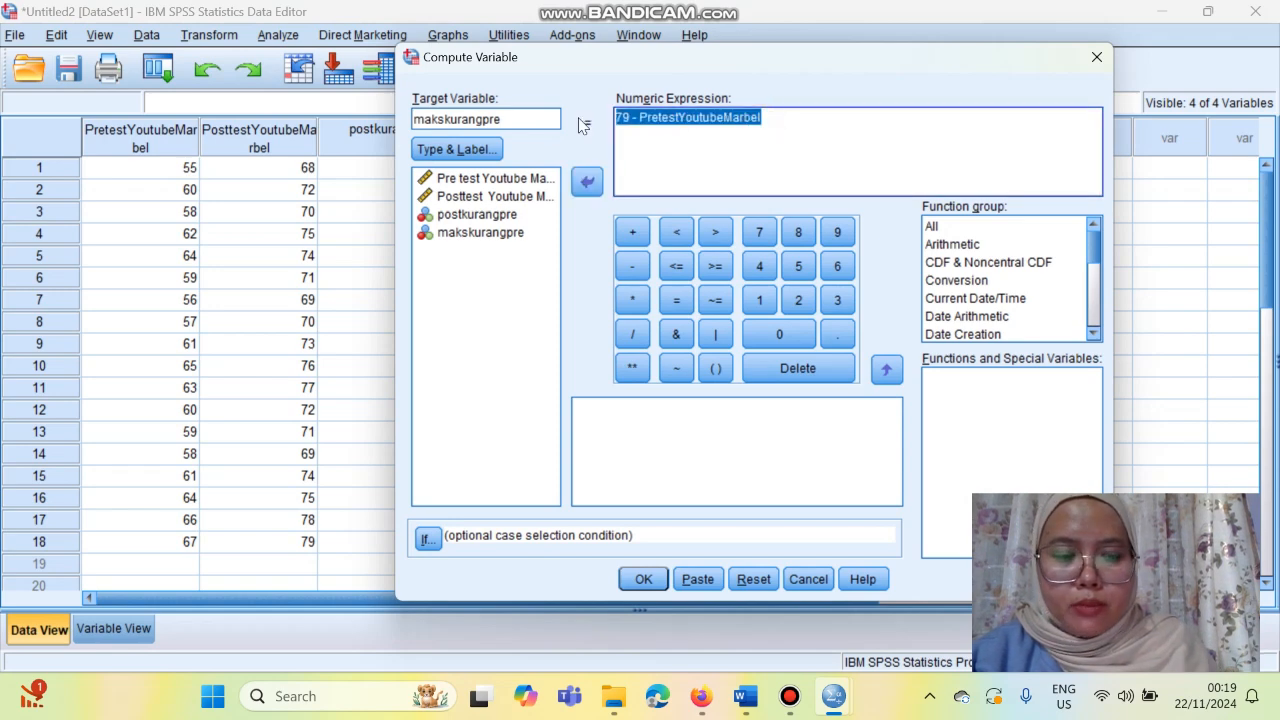
key("BackSpace")
left_click(502, 120)
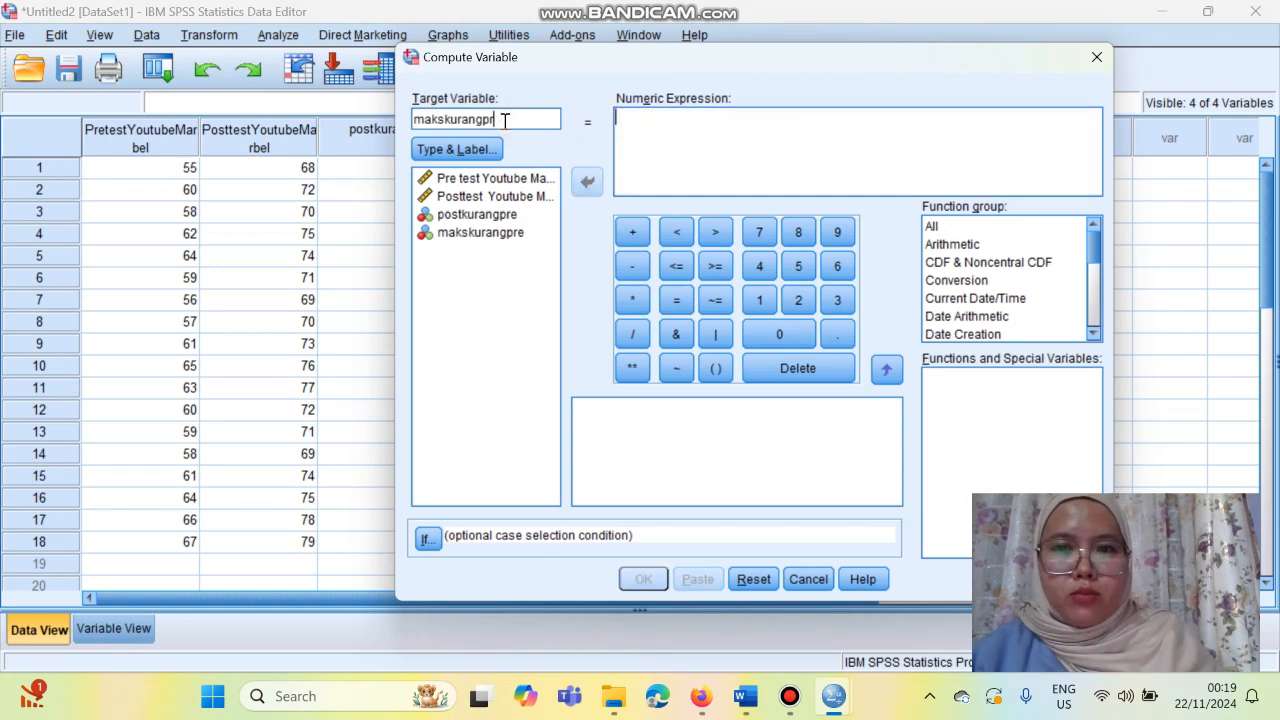
key("BackSpace")
key("BackSpace")
key("BackSpace")
key("BackSpace")
key("BackSpace")
key("BackSpace")
key("BackSpace")
key("BackSpace")
key("BackSpace")
key("BackSpace")
key("BackSpace")
key("BackSpace")
key("BackSpace")
type("Ngain")
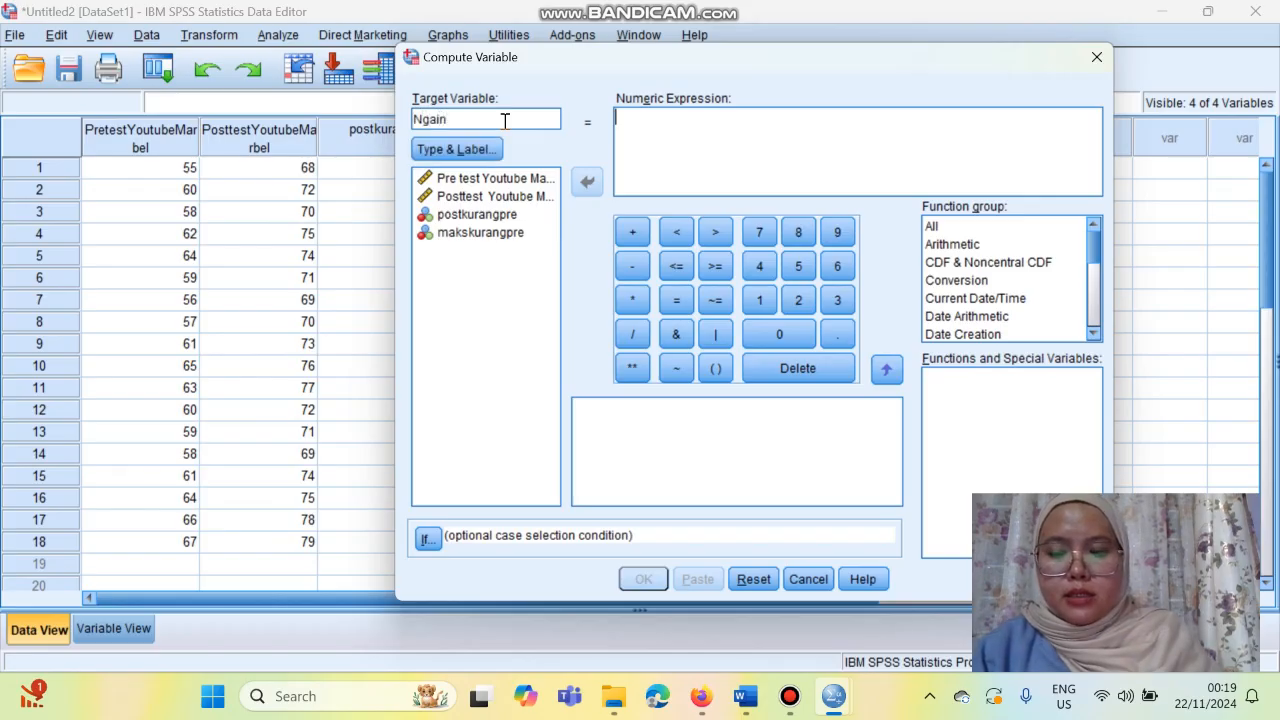
key("BackSpace")
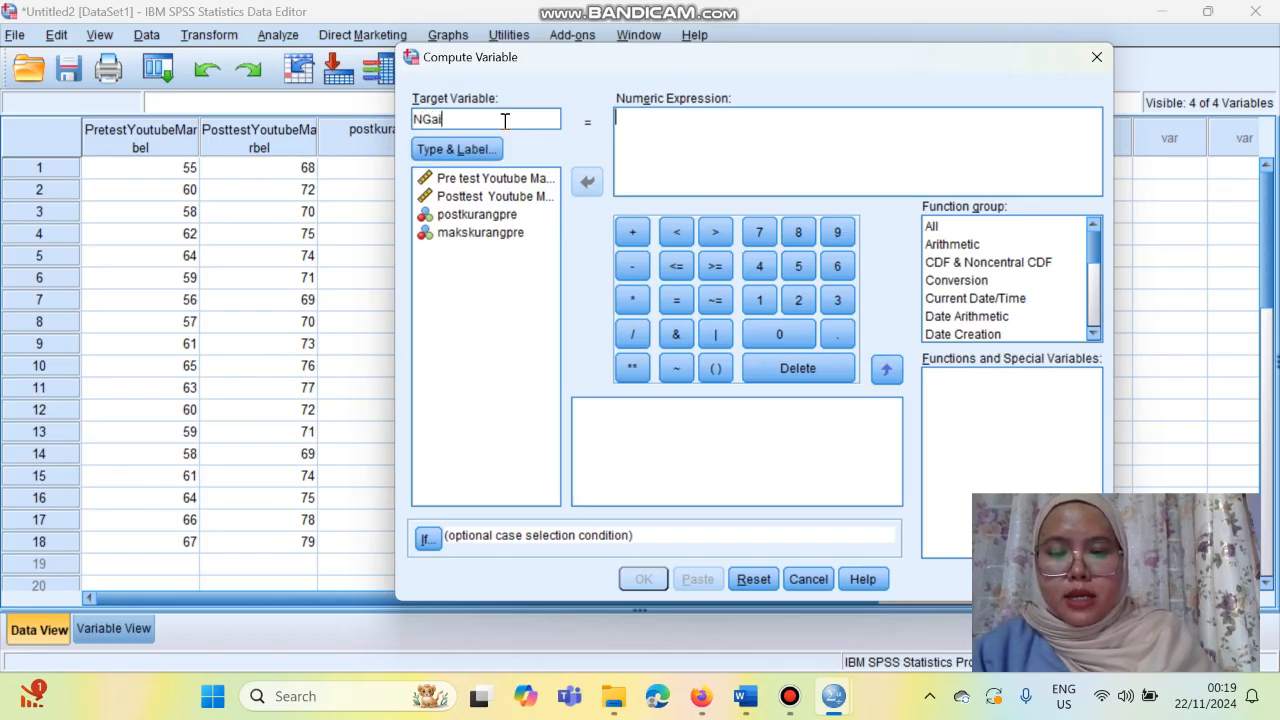
type("core")
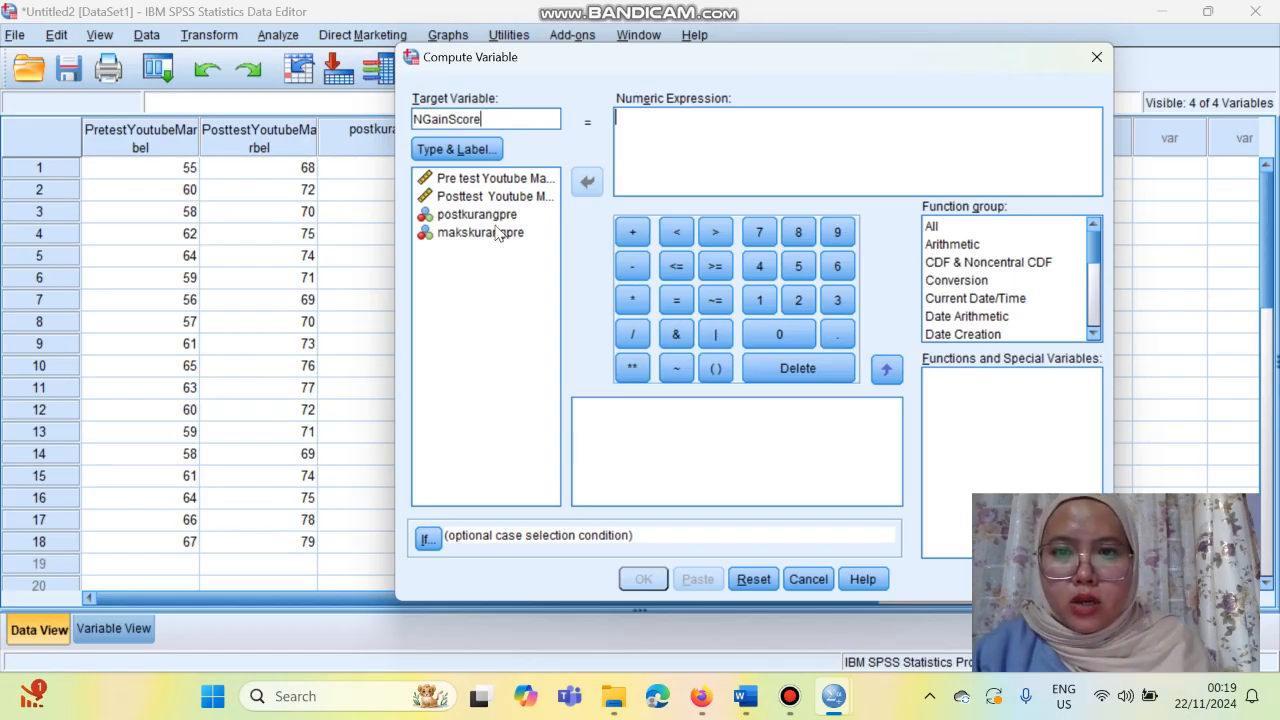
Define the numeric expression as postkurangpre / makskurangpre, compute NGainScore and return to the Data Editor.
left_click(489, 216)
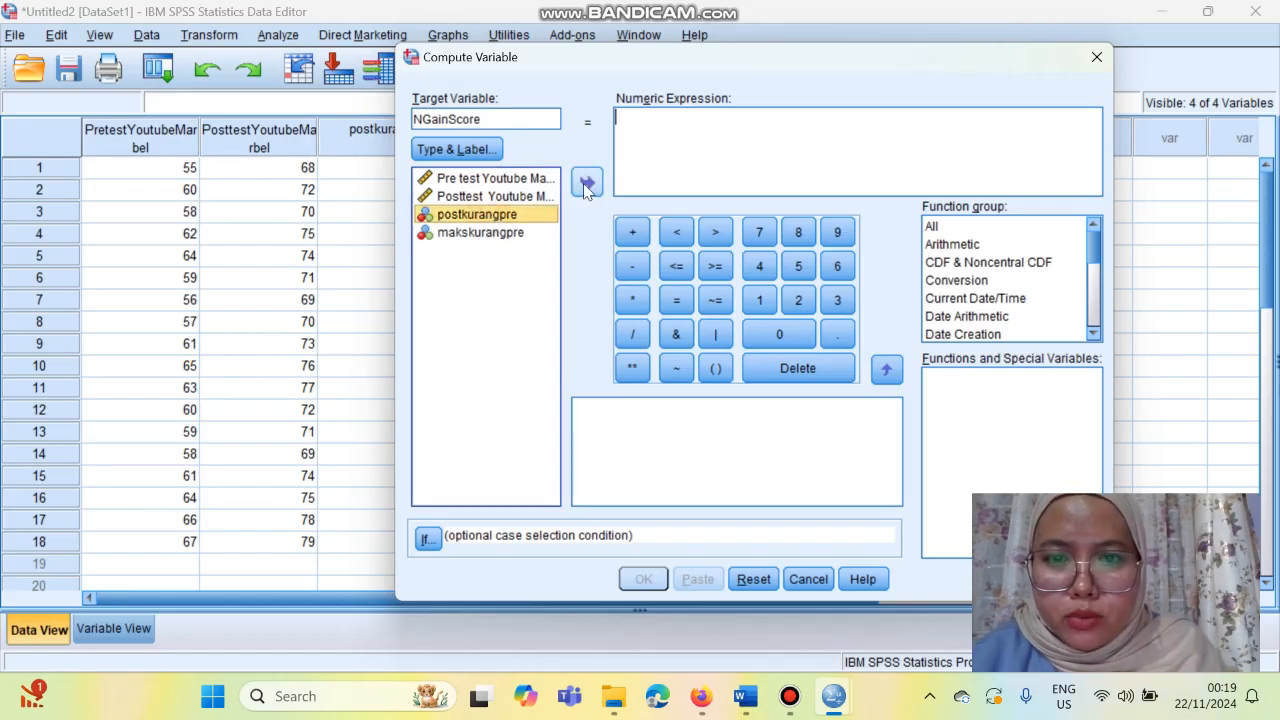
left_click(587, 181)
left_click(638, 334)
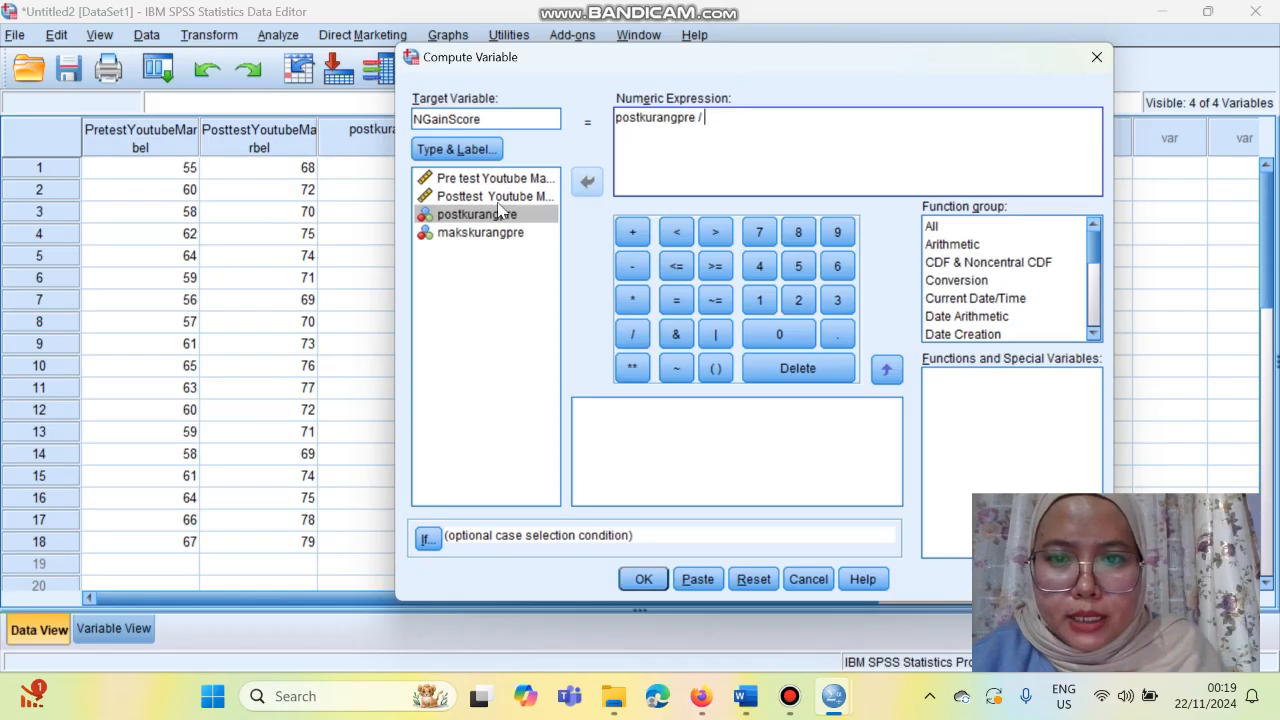
left_click(503, 230)
left_click(587, 181)
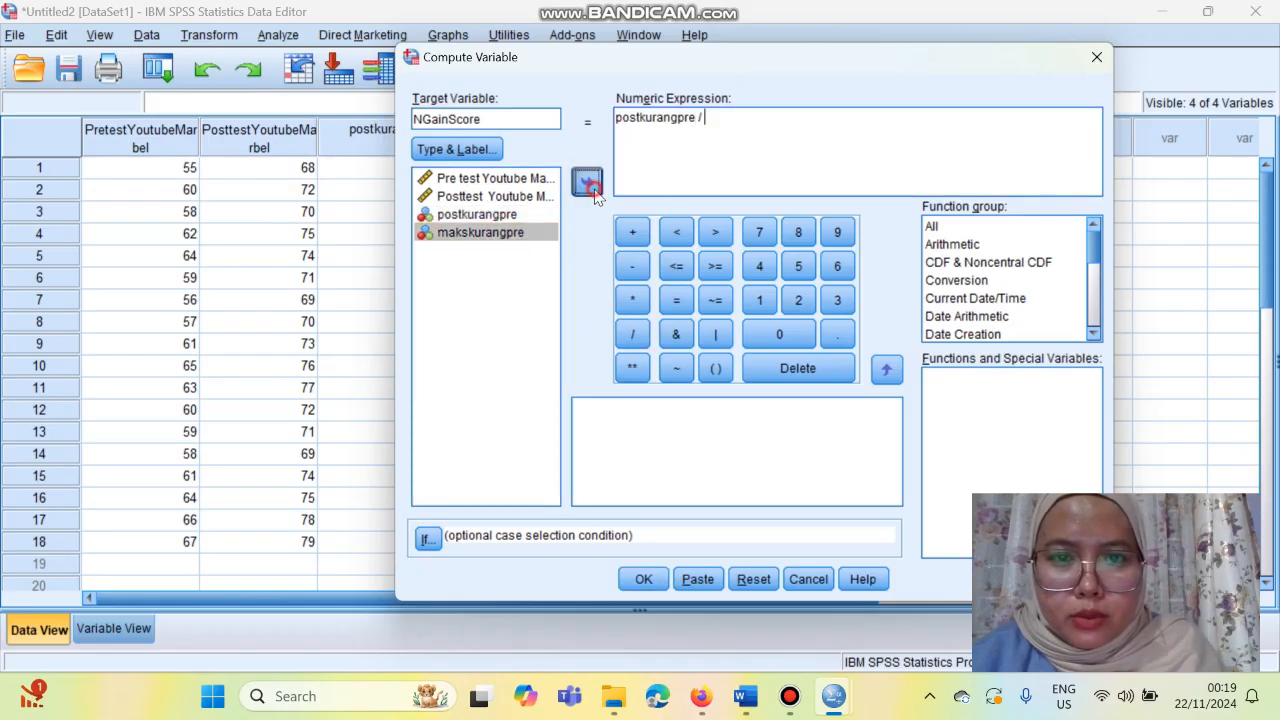
left_click(641, 580)
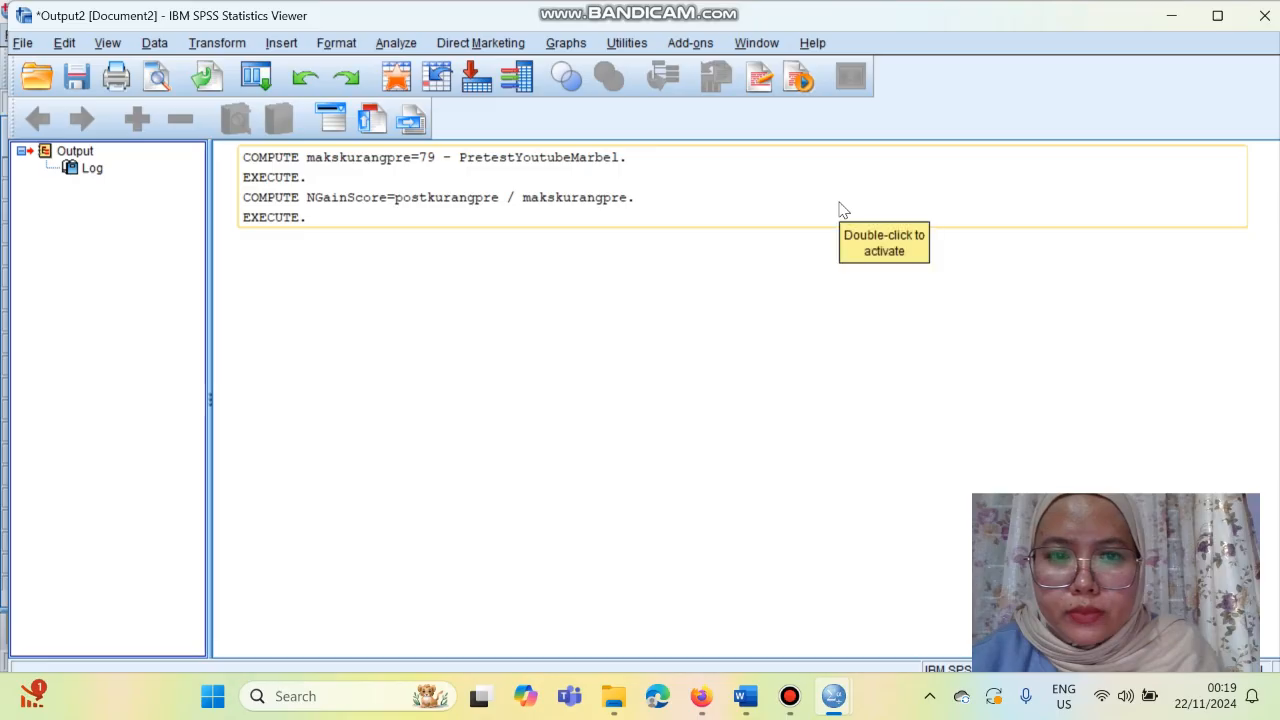
left_click(1171, 16)
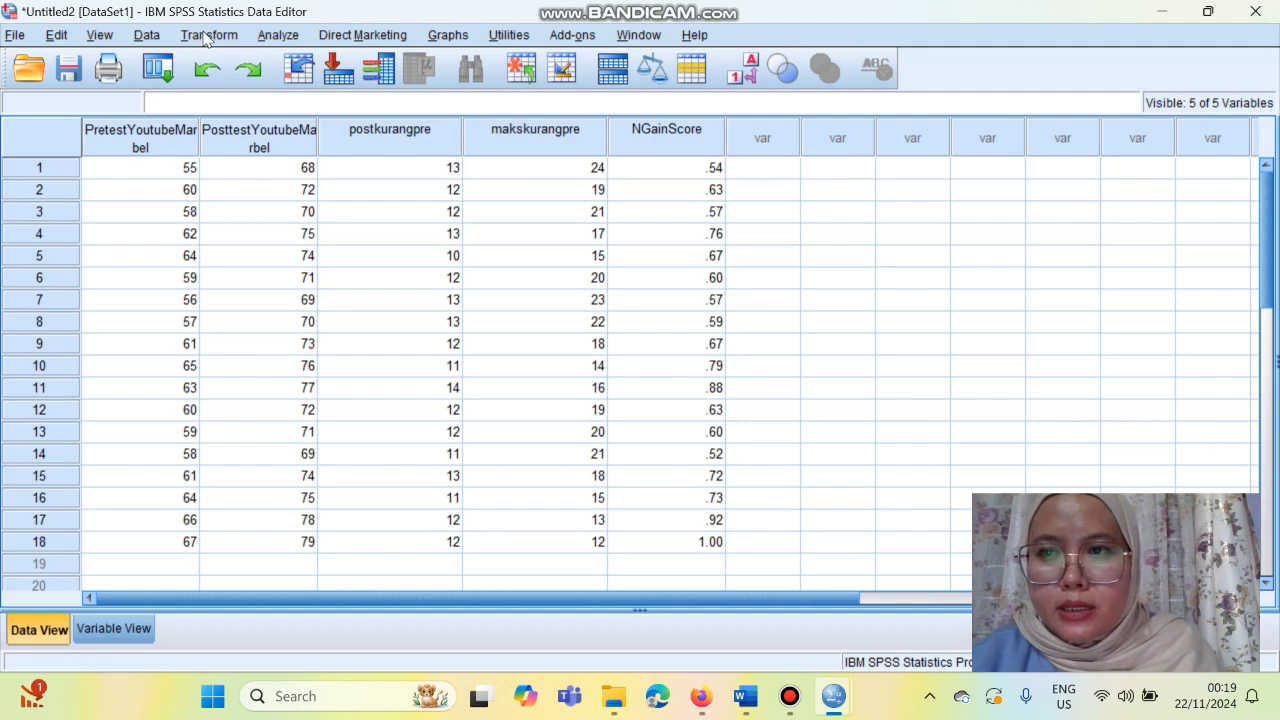
Review the N-Gain formula and its interpretation categories in Word, and the variable definitions in SPSS.
left_click(745, 696)
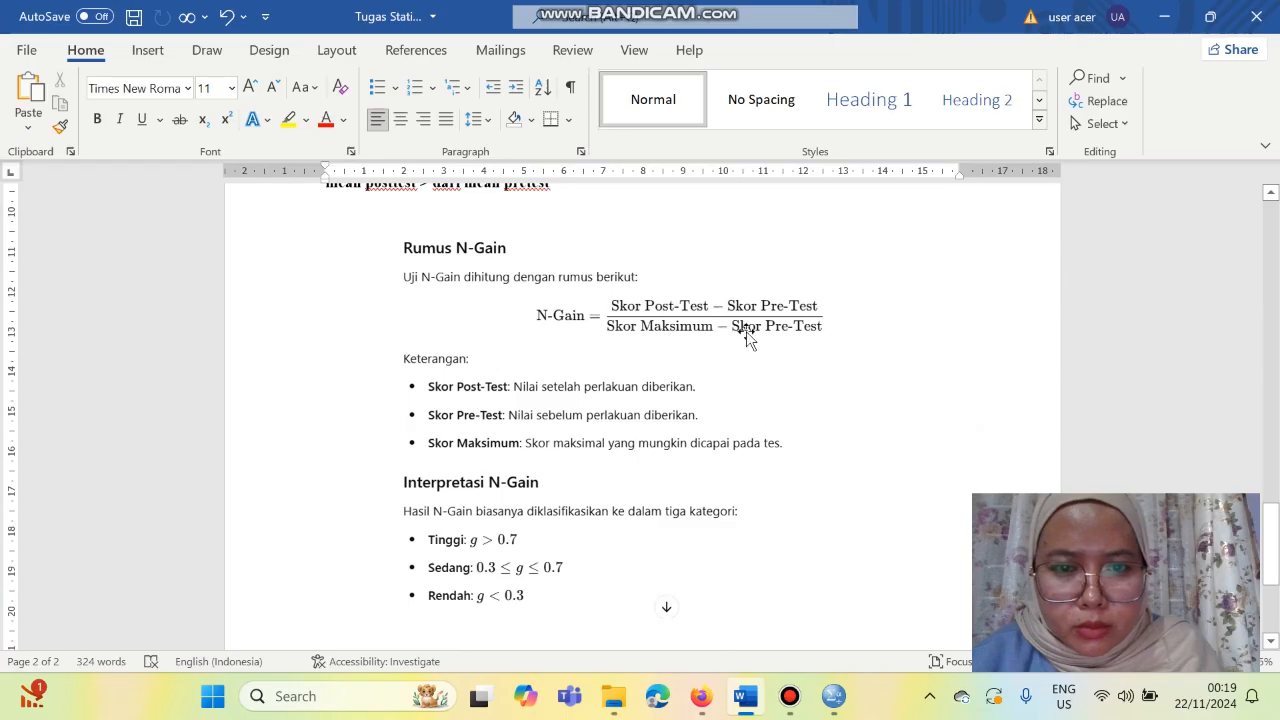
left_click(1172, 20)
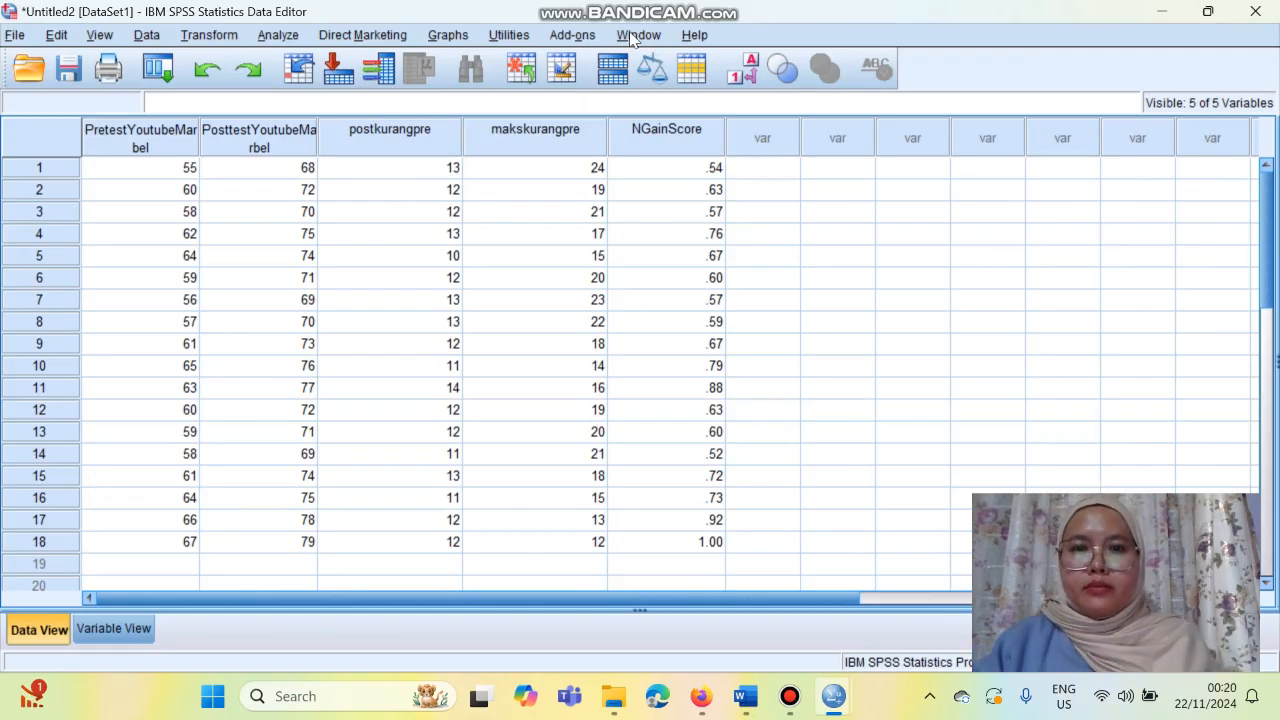
left_click(139, 630)
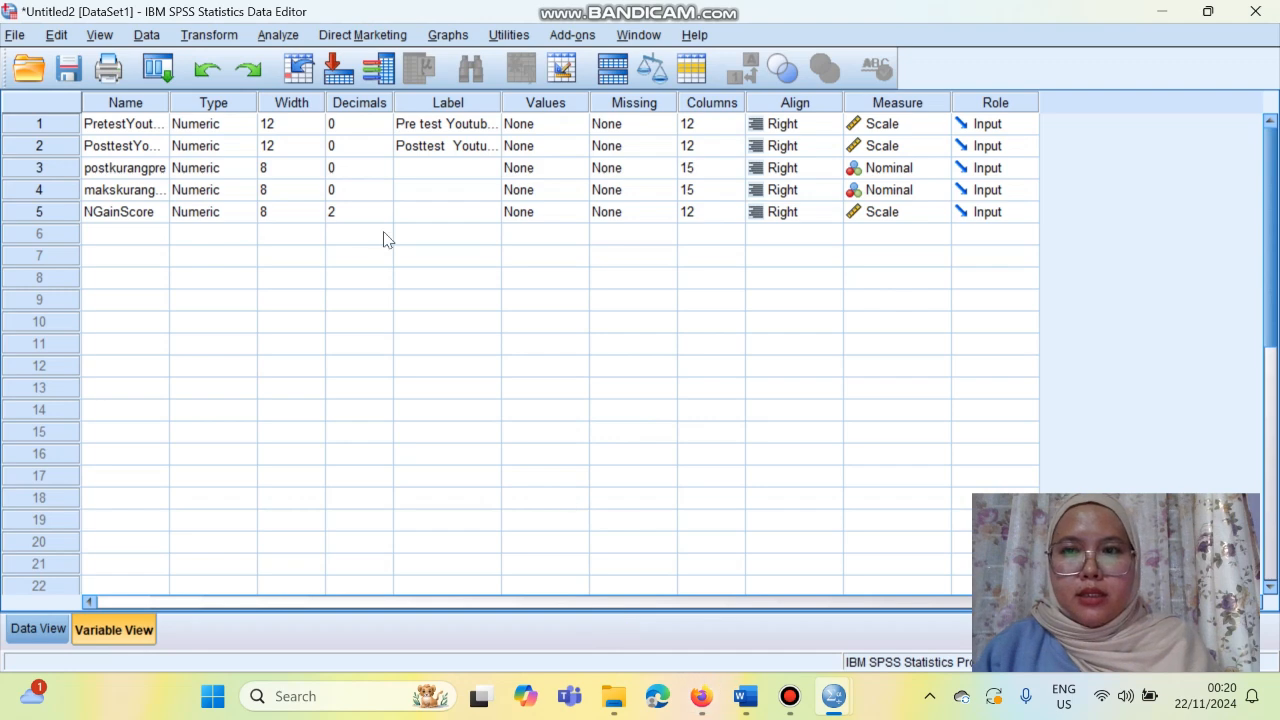
left_click(38, 628)
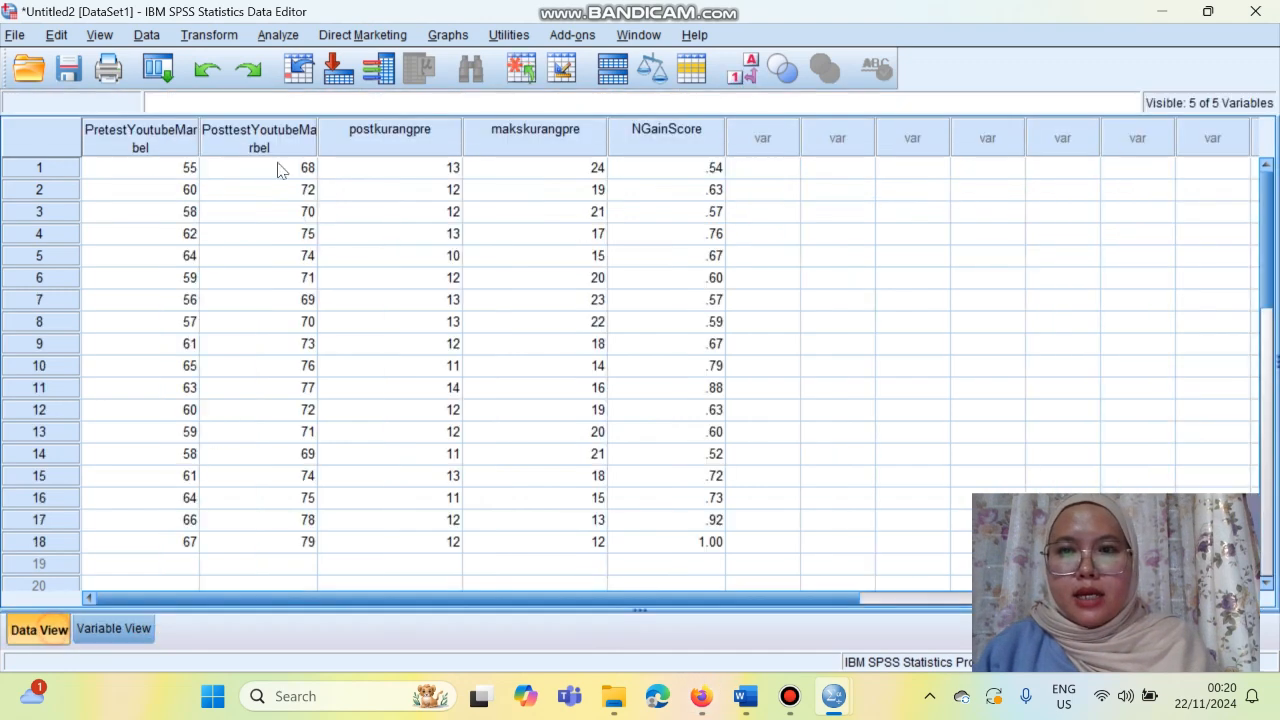
Start a Compute Variable transformation with NGainScorepersen as target variable and clear the previous numeric expression.
left_click(286, 41)
left_click(236, 36)
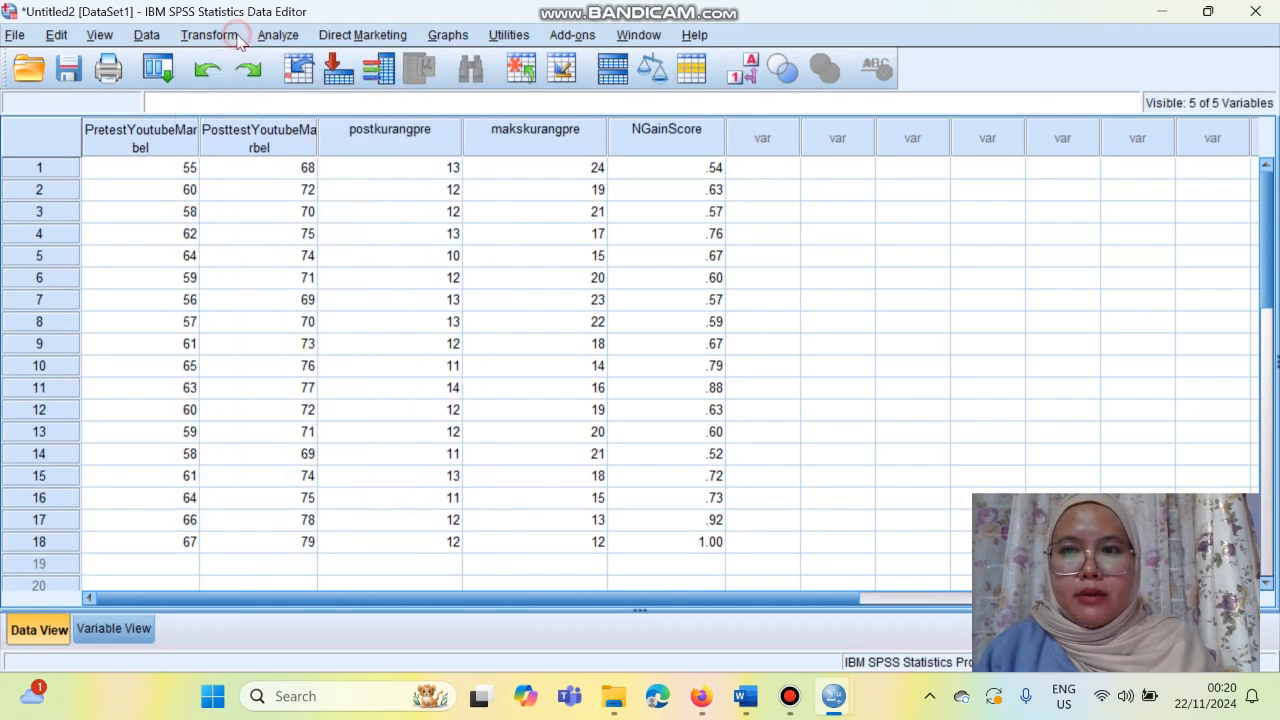
left_click(230, 36)
left_click(232, 61)
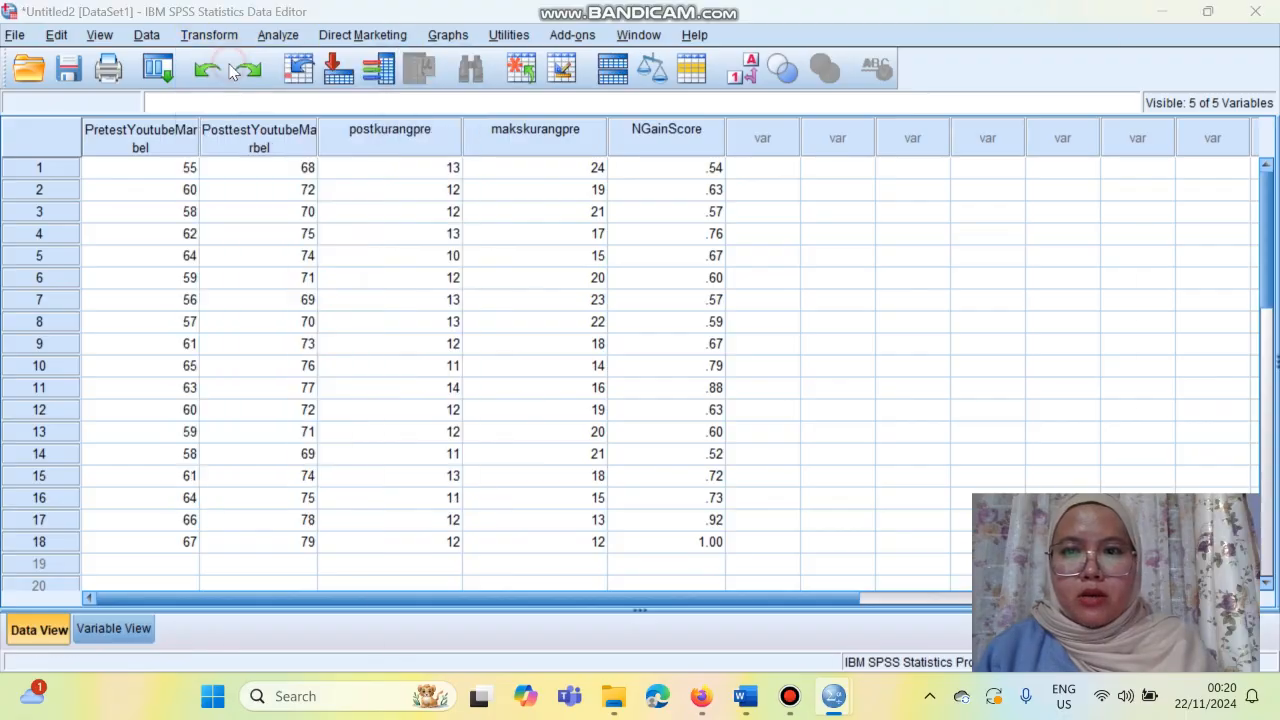
left_click(544, 120)
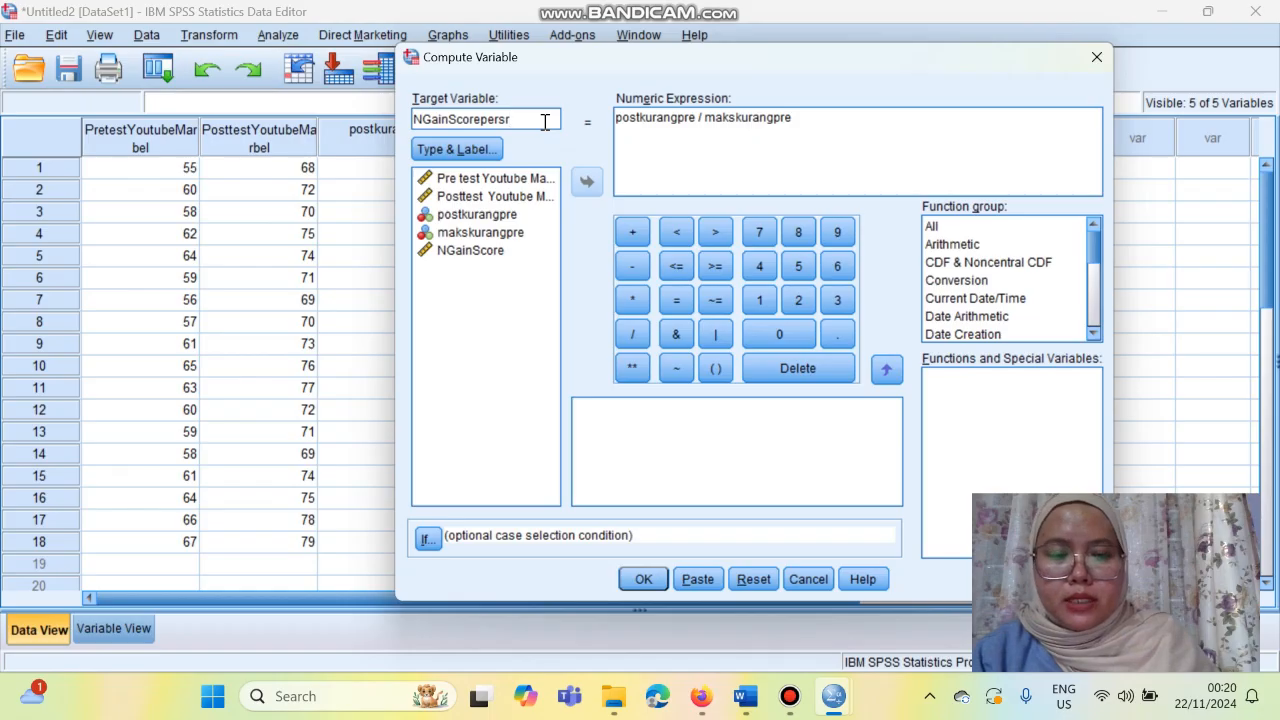
left_click_drag(800, 117, 612, 118)
key("BackSpace")
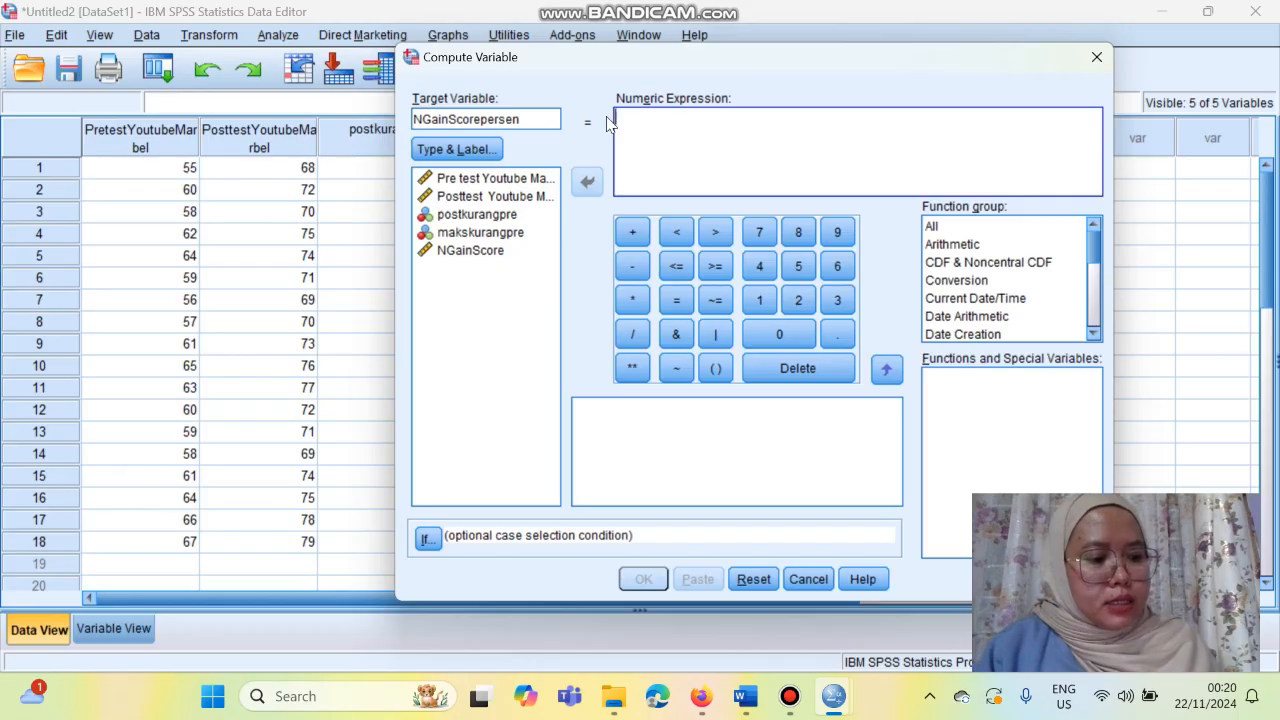
Define the numeric expression as NGainScore * 100, compute NGainScorepersen and return to the Data Editor.
left_click(466, 251)
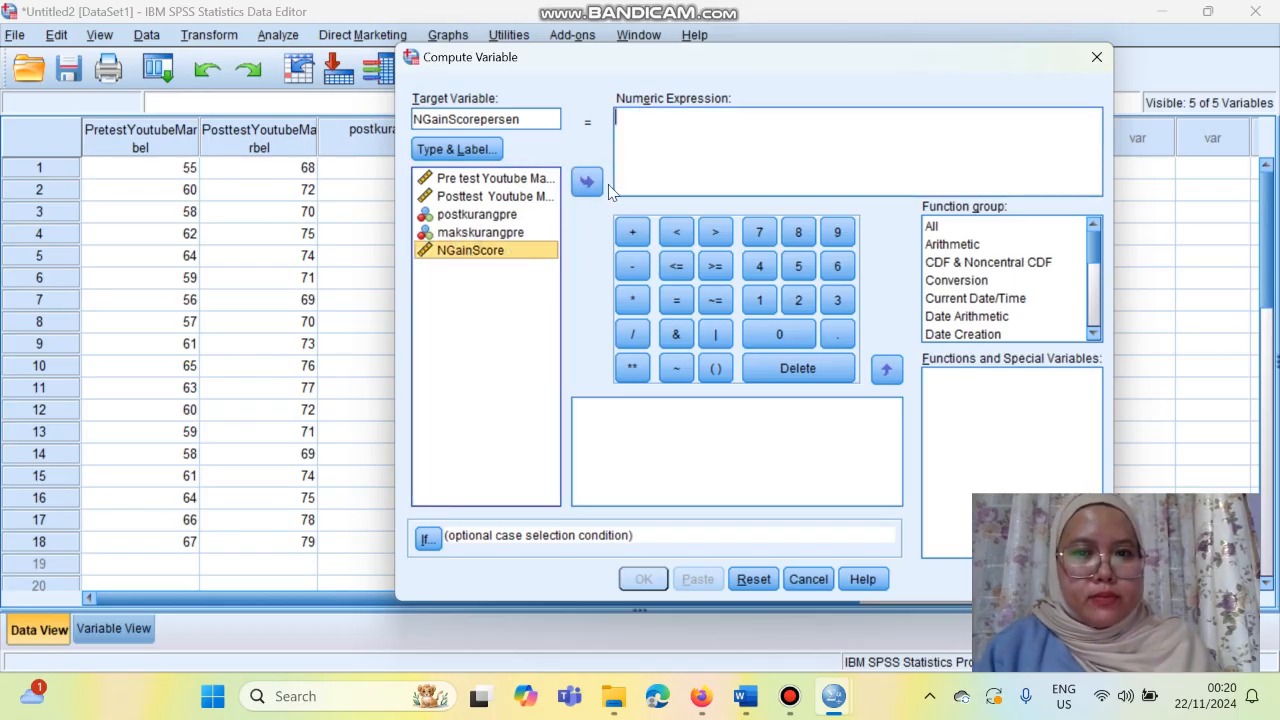
left_click(586, 183)
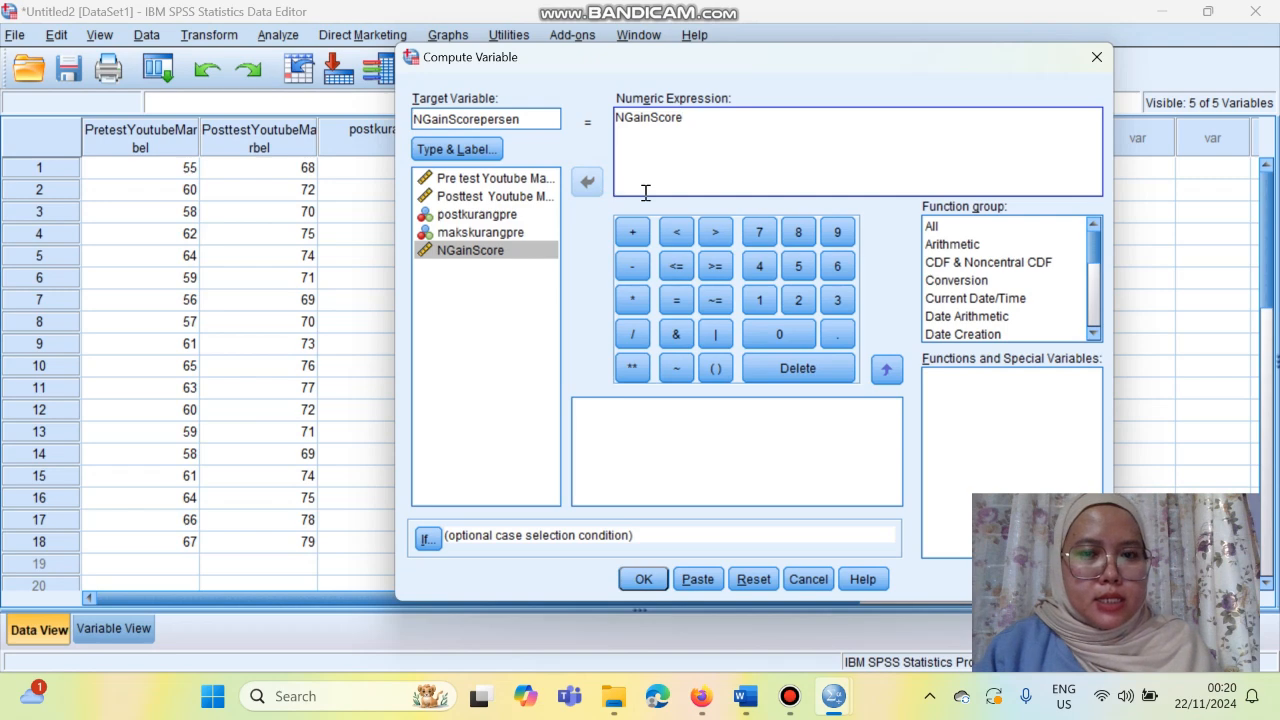
left_click(634, 302)
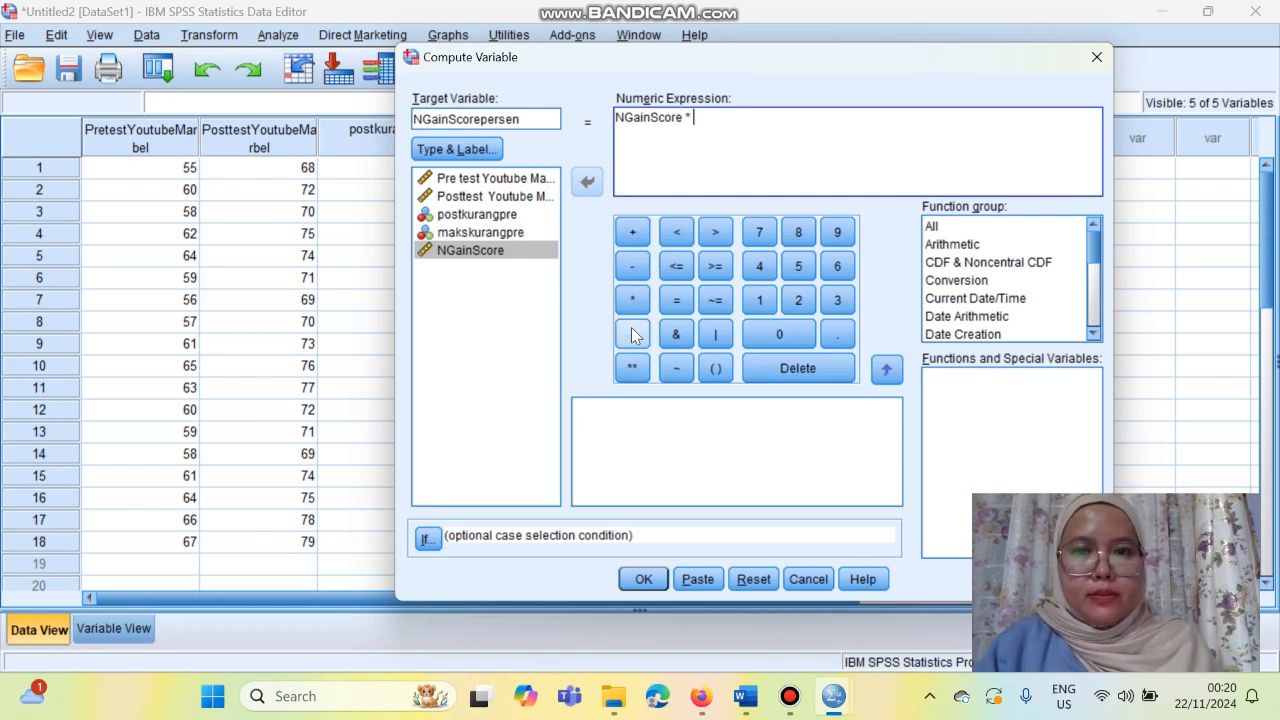
type("100")
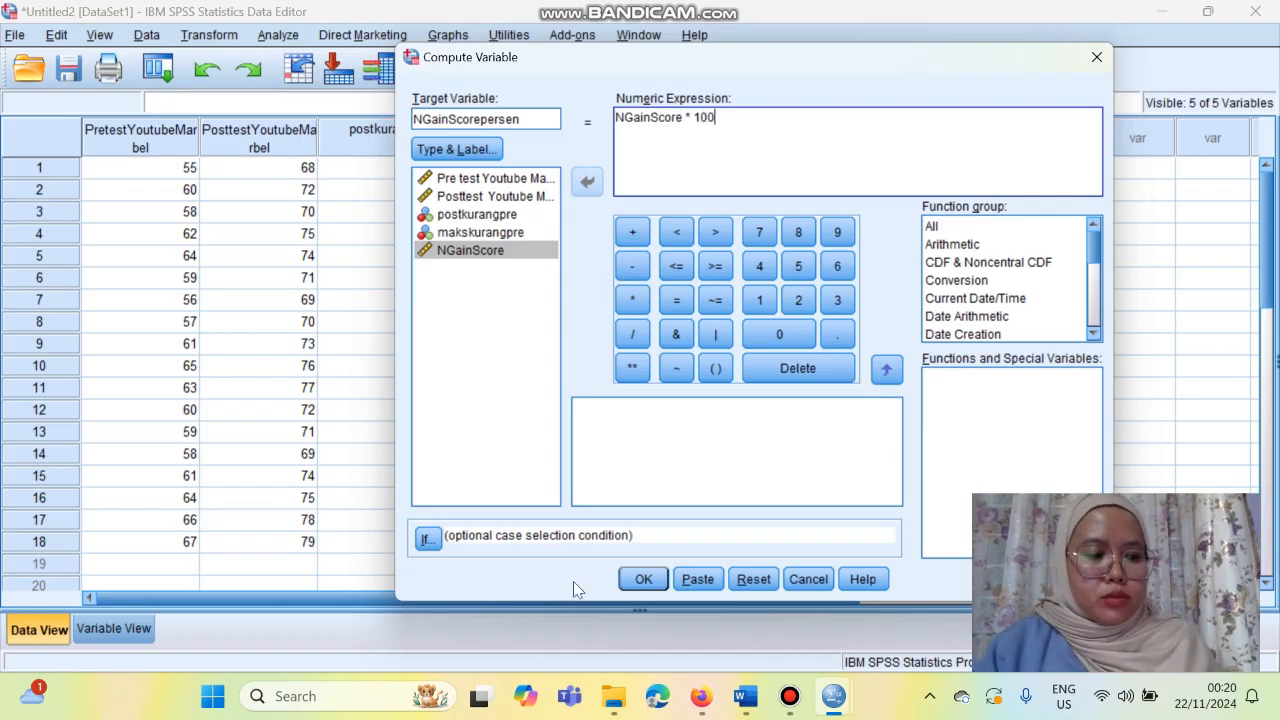
left_click(643, 580)
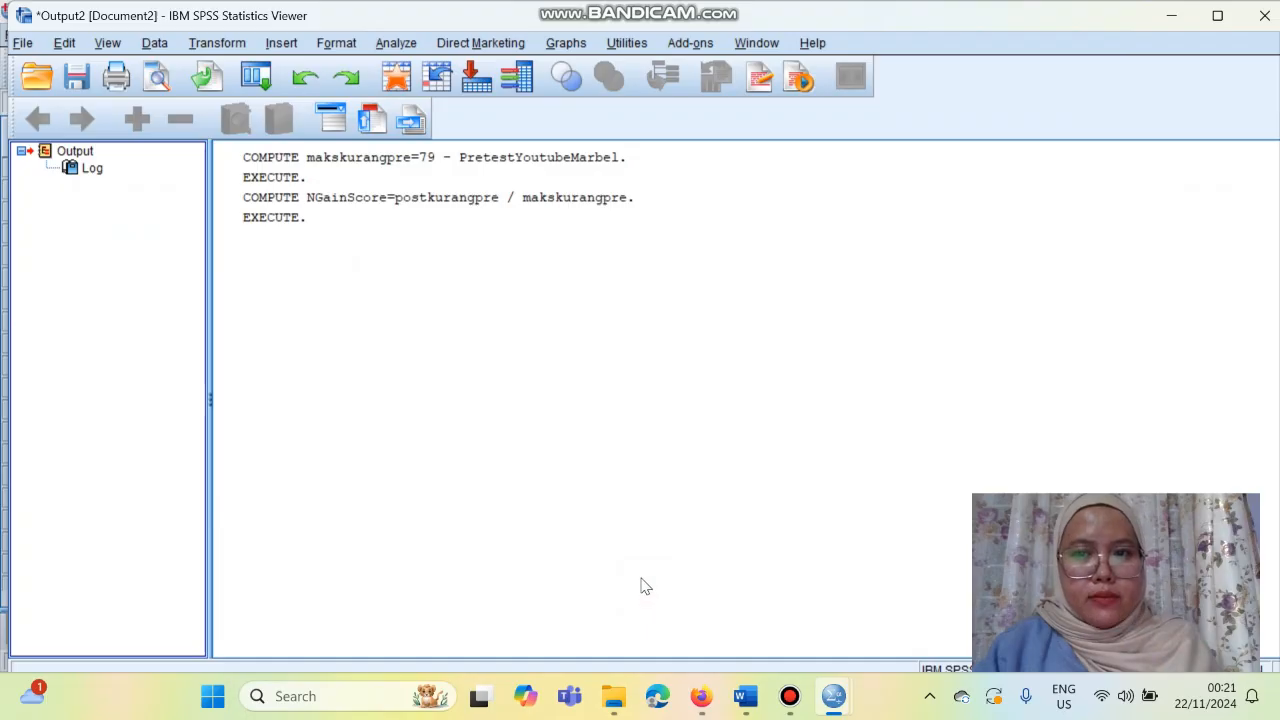
left_click(1172, 17)
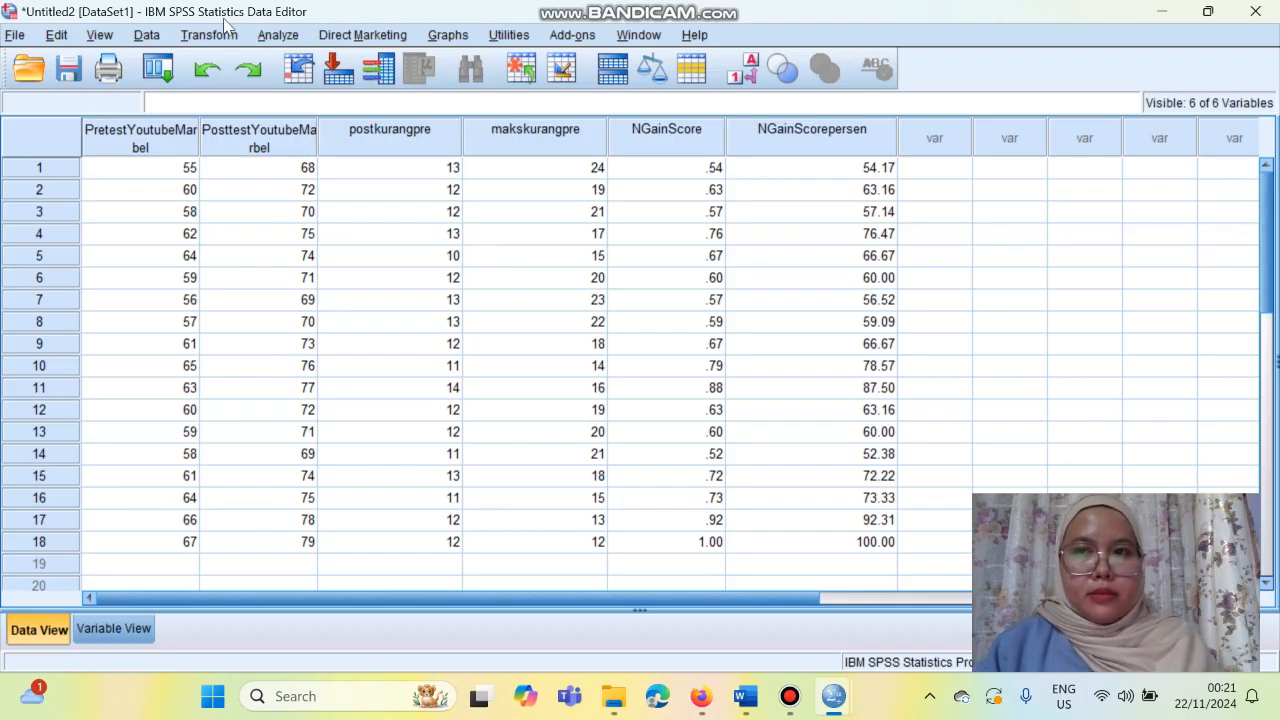
Run the Descriptives analysis on the NGainScore and NGainScorepersen variables.
left_click(279, 35)
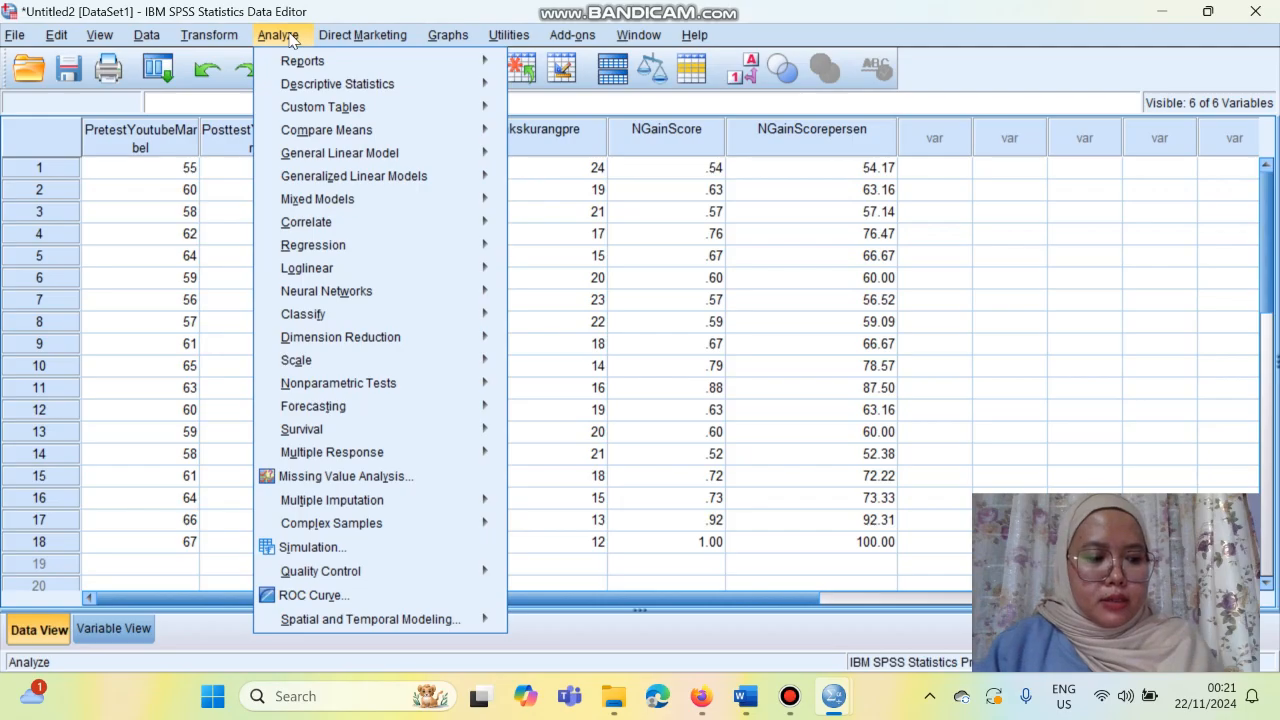
mouse_move(316, 92)
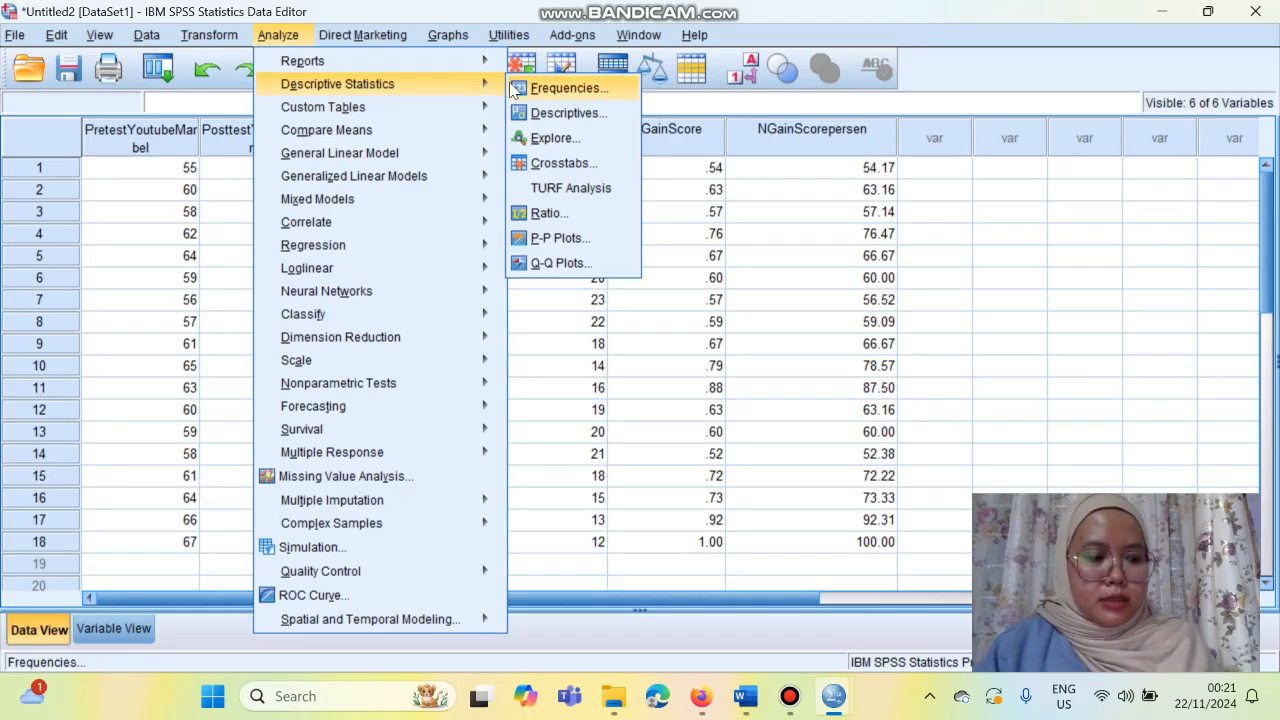
left_click(566, 112)
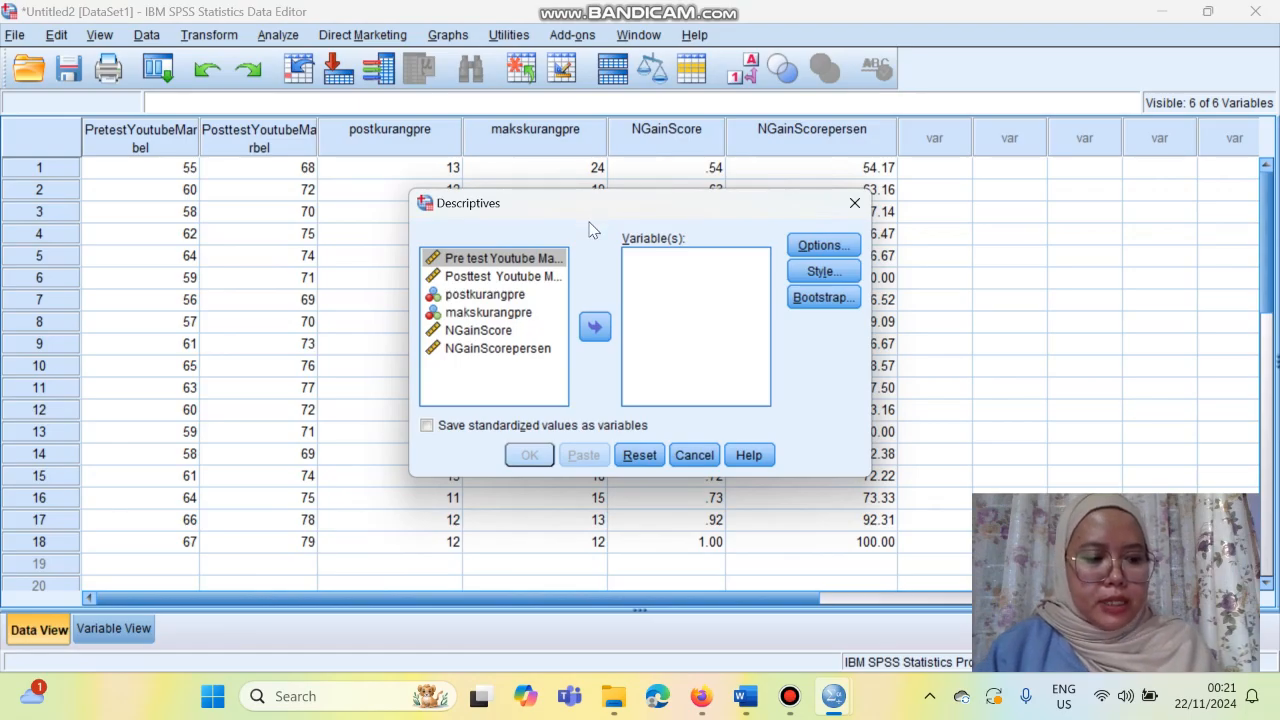
left_click(505, 333)
left_click(595, 326)
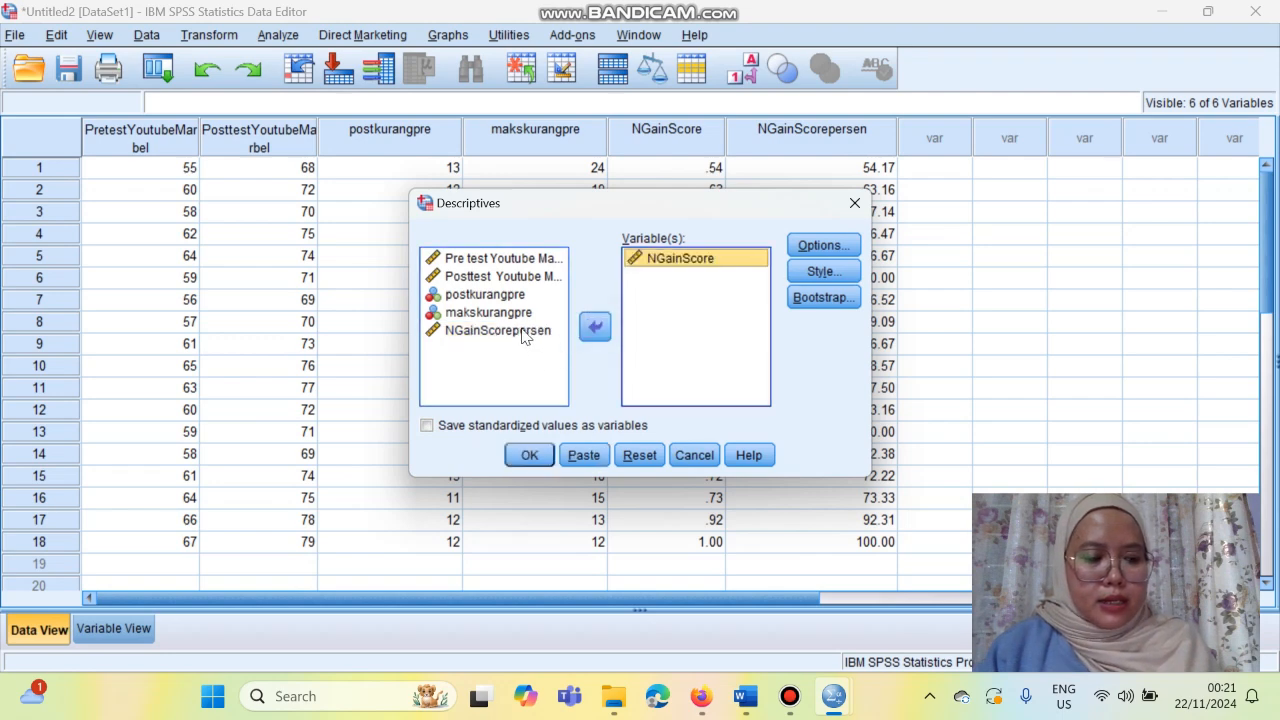
left_click(522, 335)
left_click(595, 330)
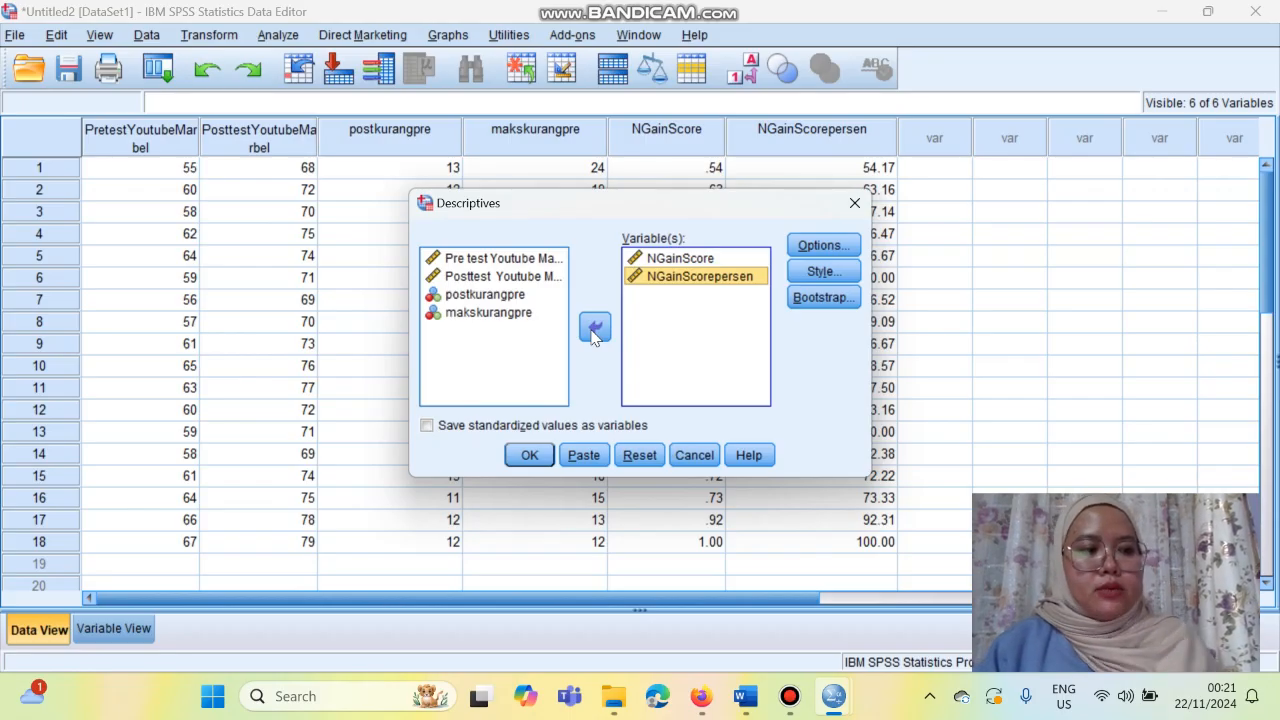
left_click(530, 455)
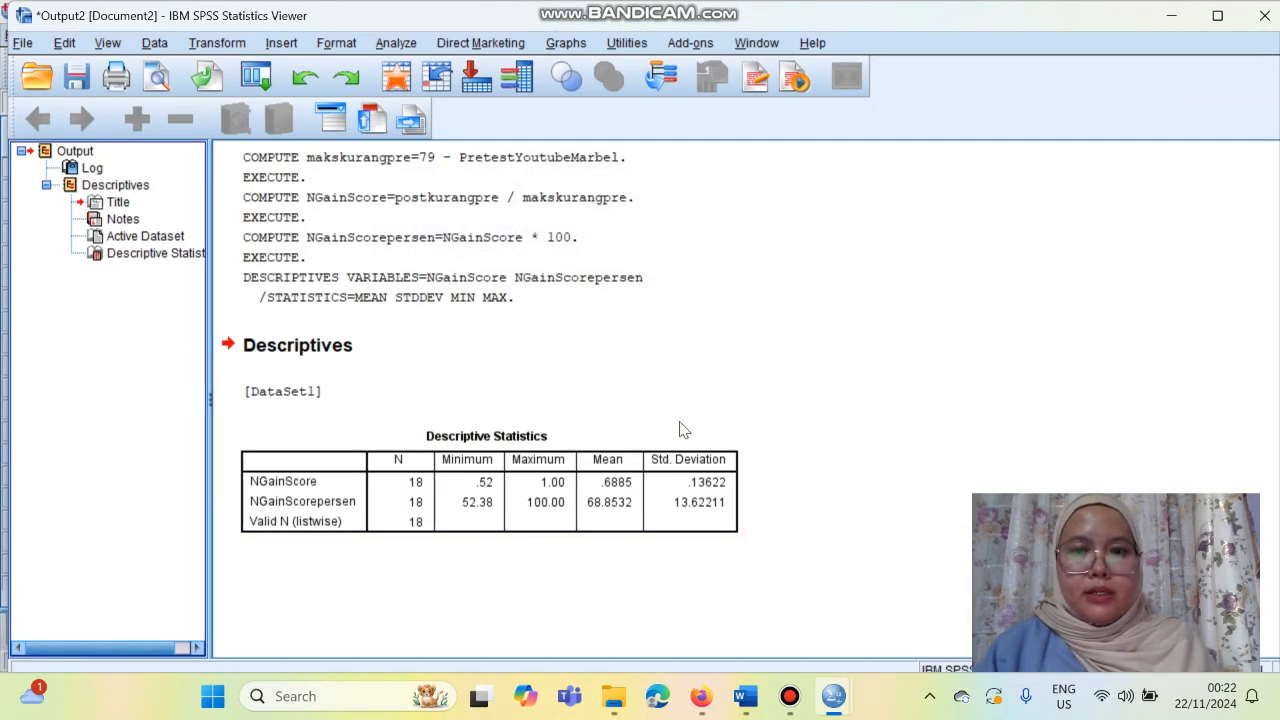
Copy the Descriptive Statistics table from the SPSS output and paste it below the N-Gain interpretation categories in the Word assignment.
left_click(685, 475)
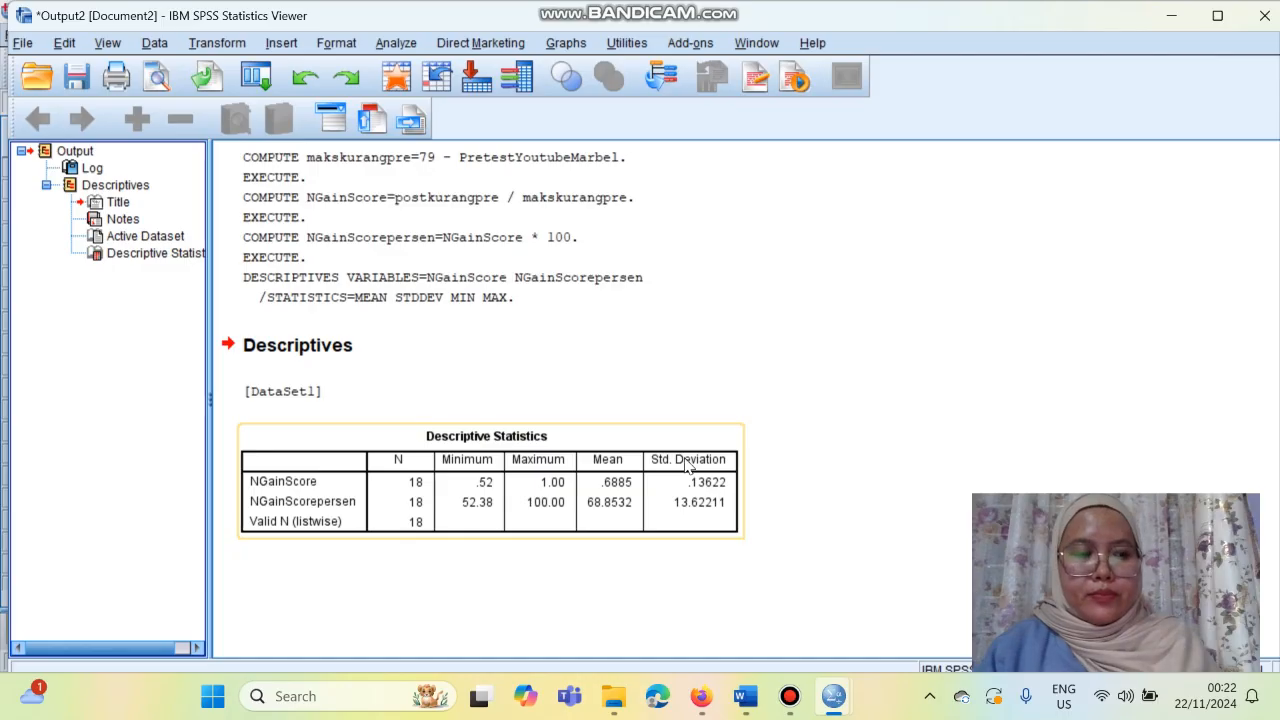
left_click(686, 465)
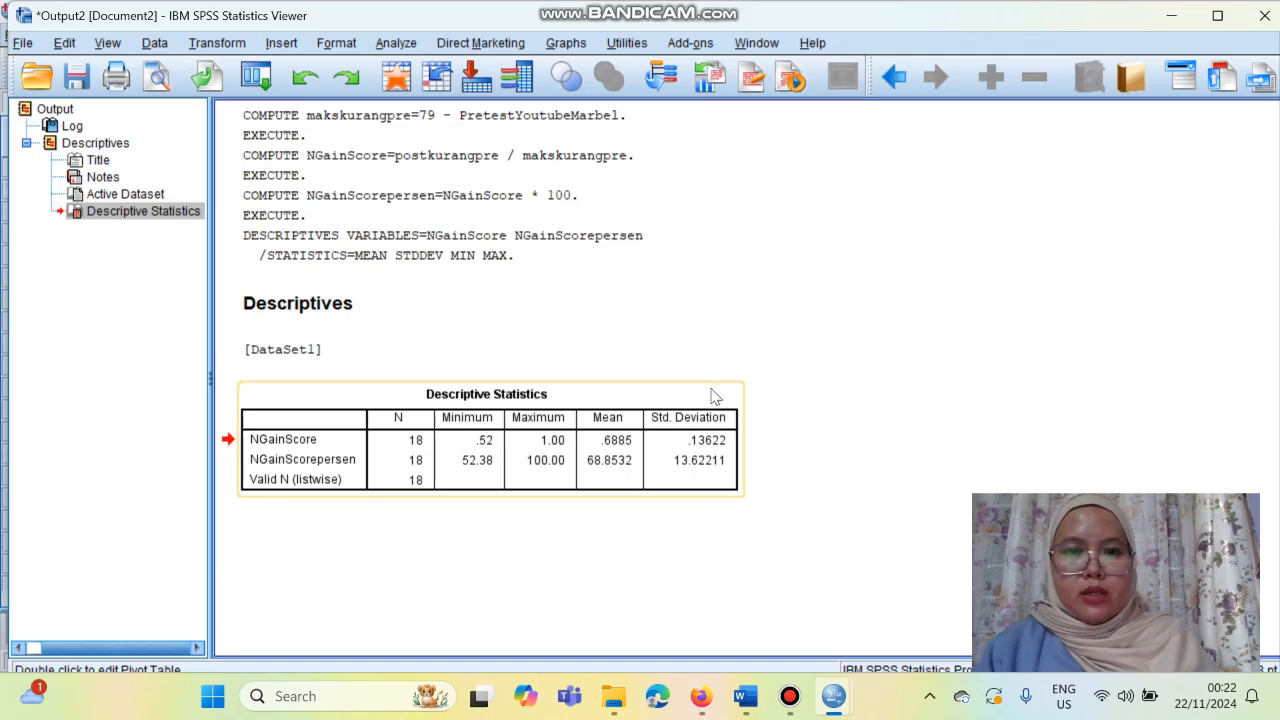
right_click(638, 384)
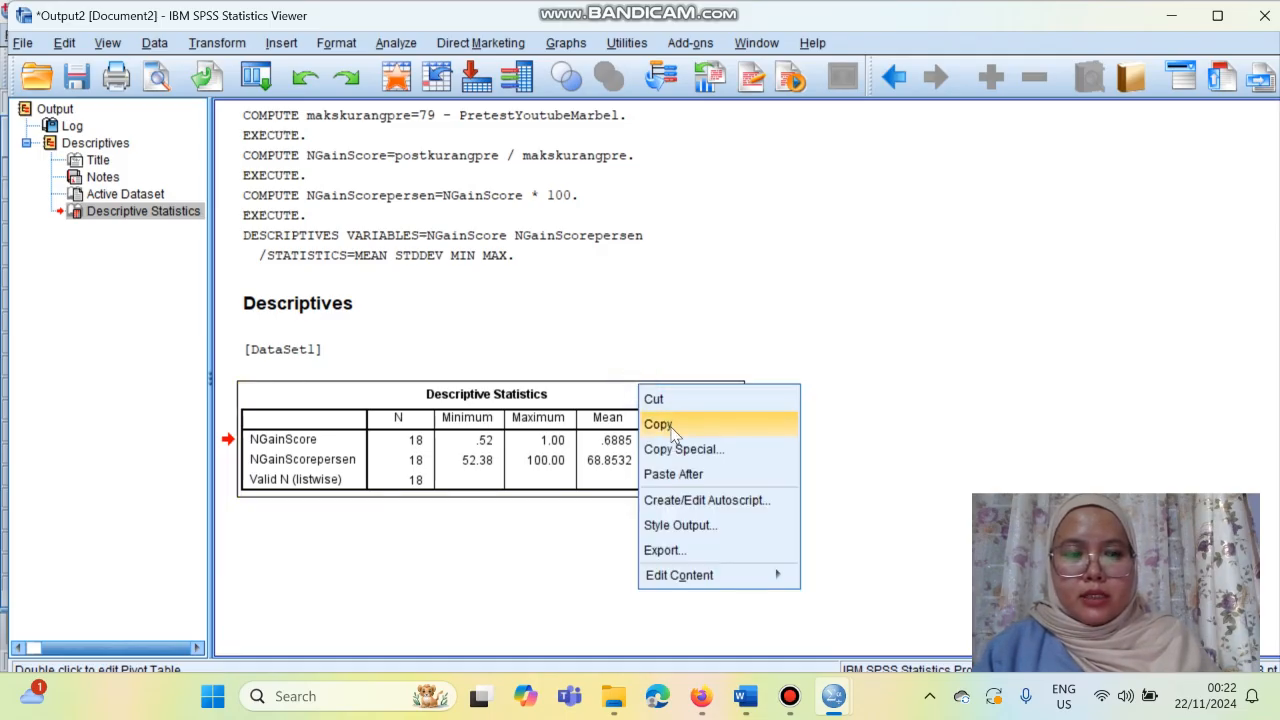
left_click(669, 425)
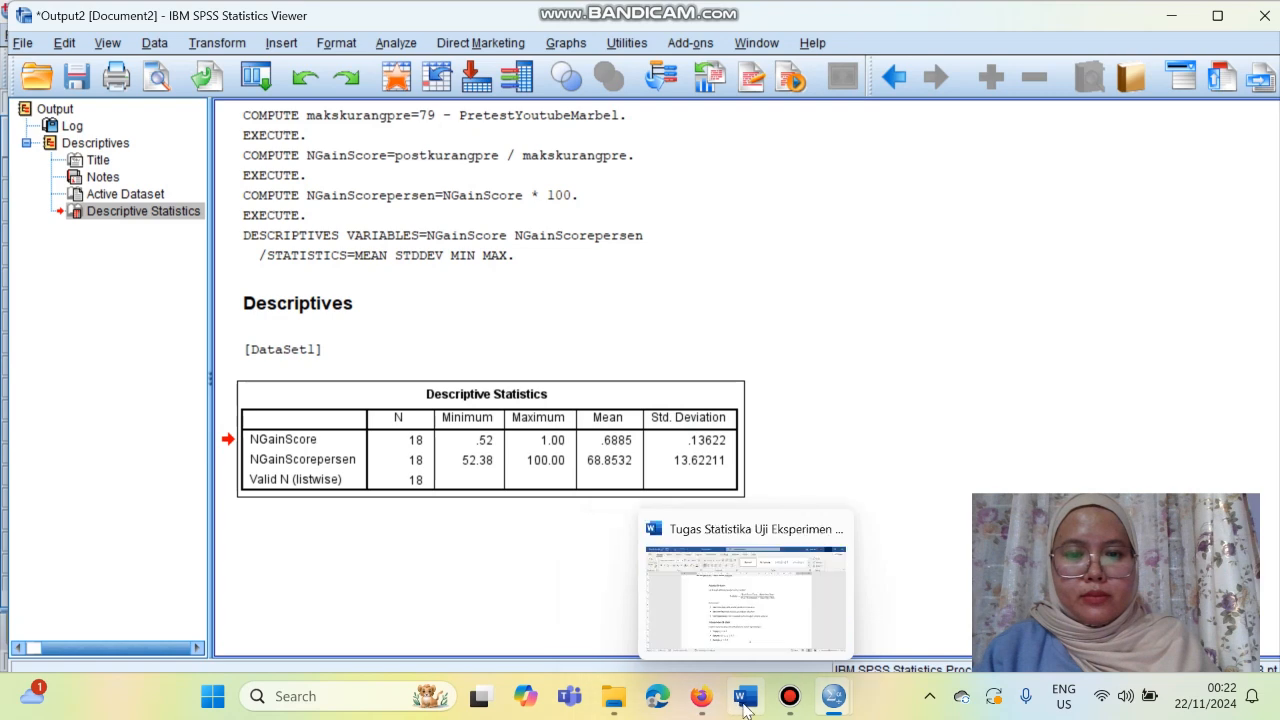
left_click(744, 706)
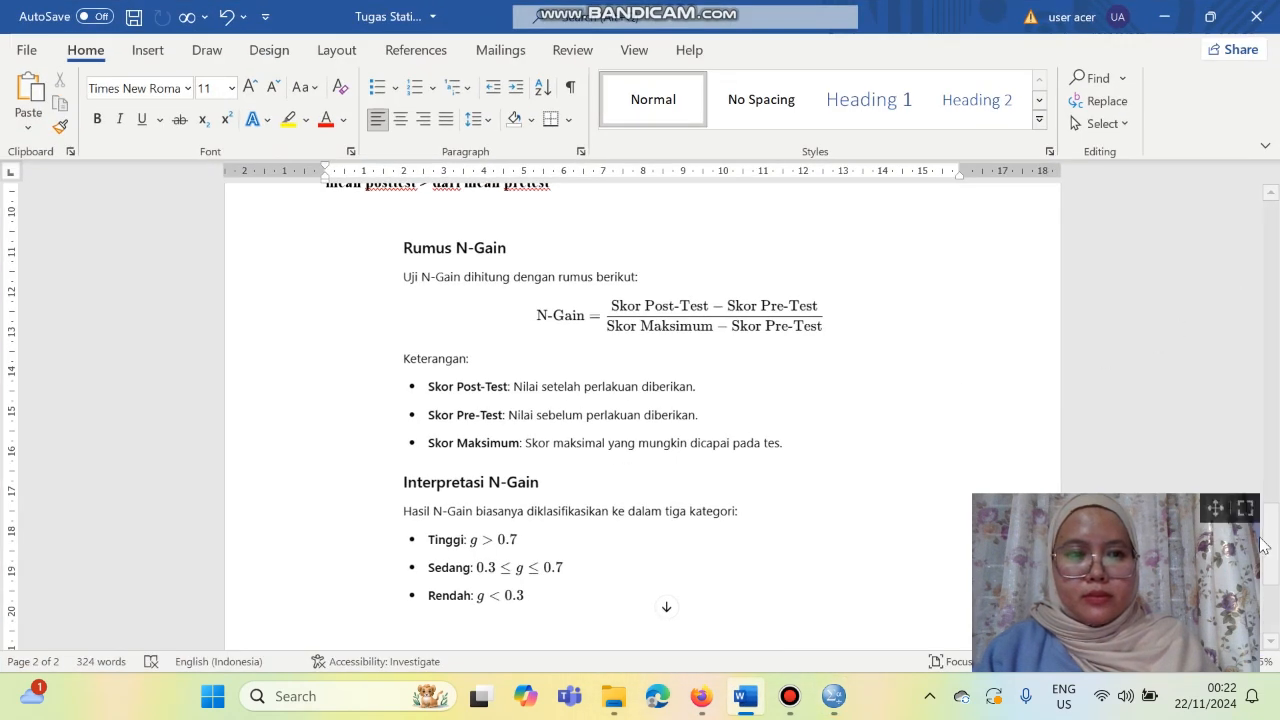
left_click_drag(1270, 575, 1272, 625)
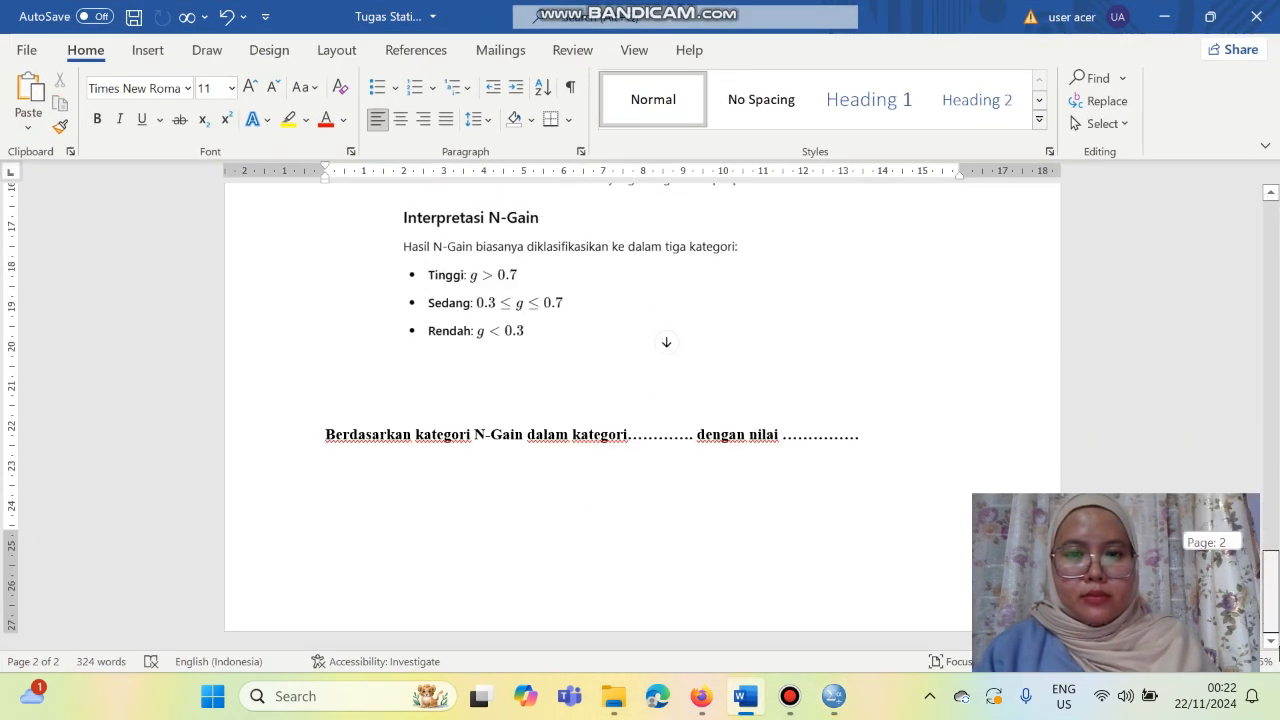
left_click(506, 366)
key("ctrl+v")
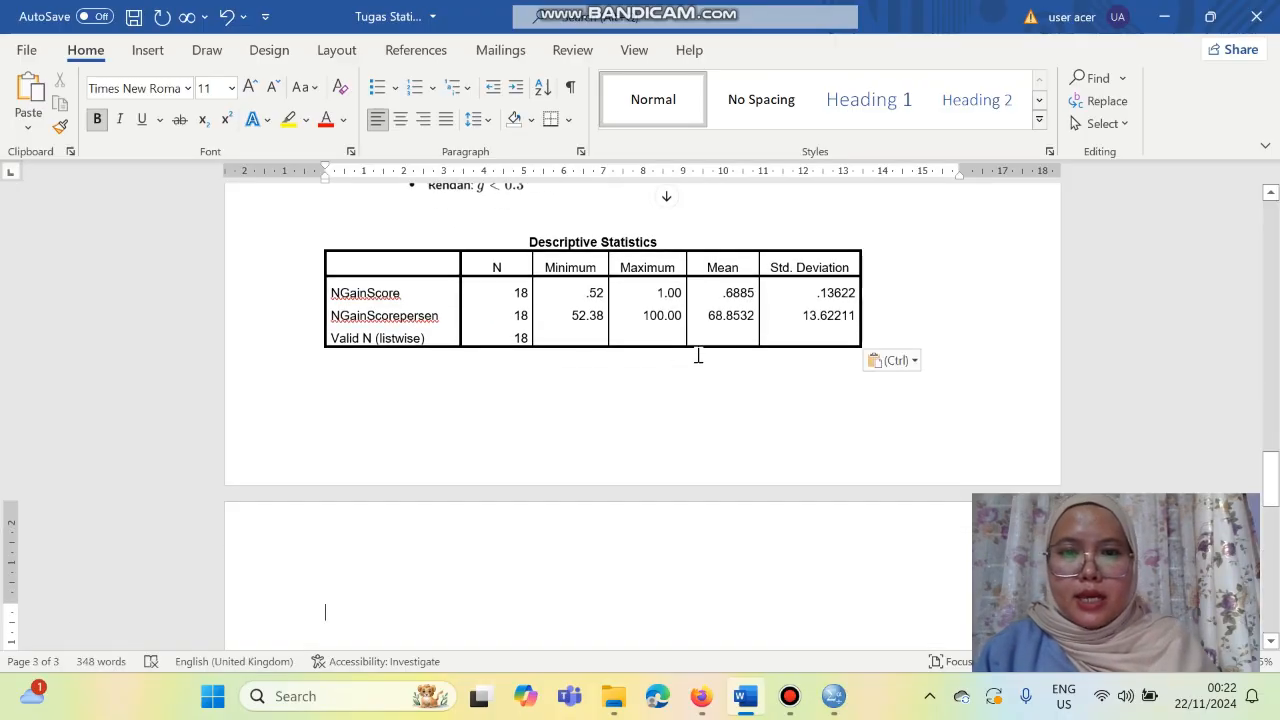
Replace the dotted category blank after "dalam kategori" in the N-Gain conclusion sentence with "Sedang".
left_click_drag(1274, 464, 1276, 441)
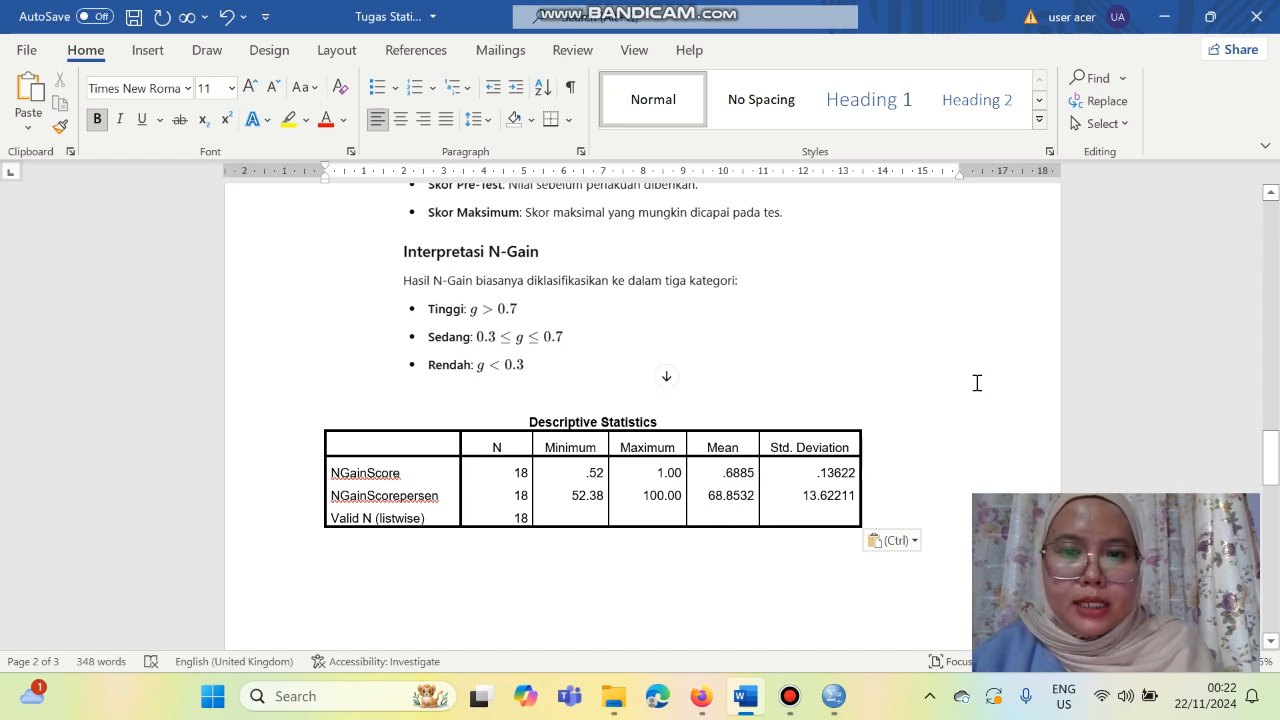
left_click_drag(1270, 458, 1271, 505)
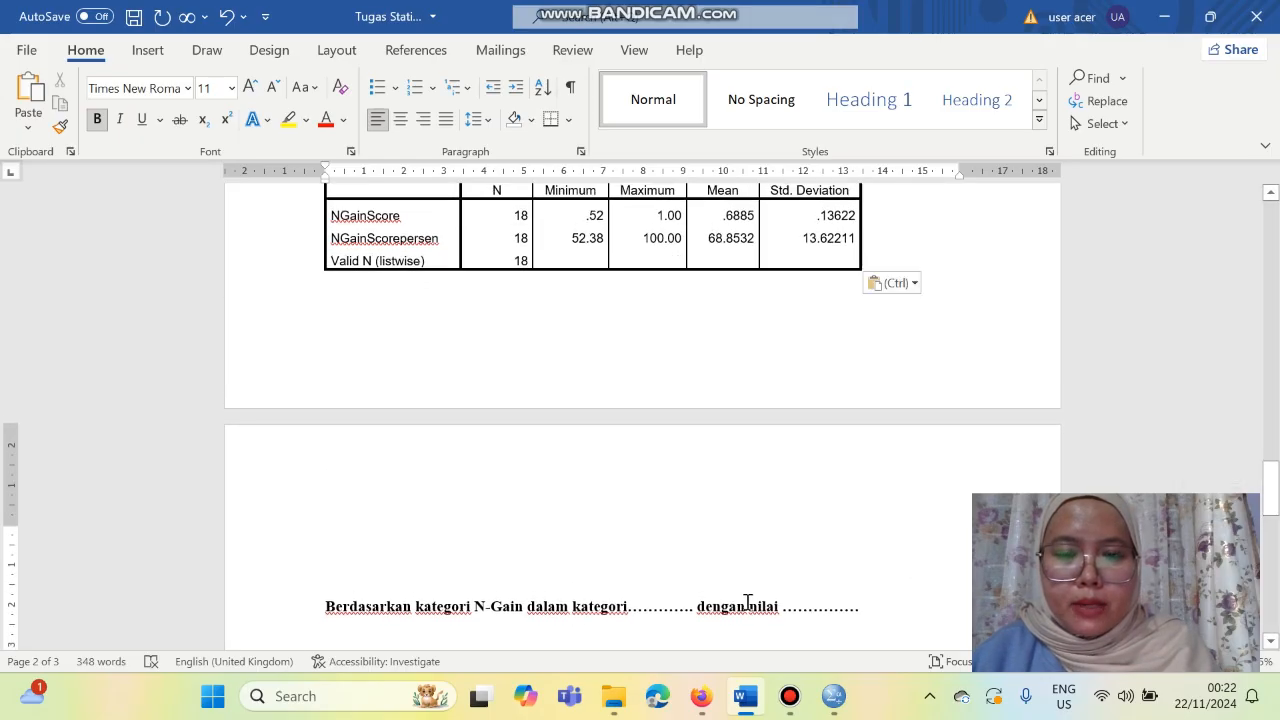
key("BackSpace")
key("BackSpace")
key("BackSpace")
key("BackSpace")
key("BackSpace")
key("BackSpace")
key("BackSpace")
key("BackSpace")
key("BackSpace")
key("BackSpace")
key("BackSpace")
key("BackSpace")
key("BackSpace")
key("BackSpace")
key("BackSpace")
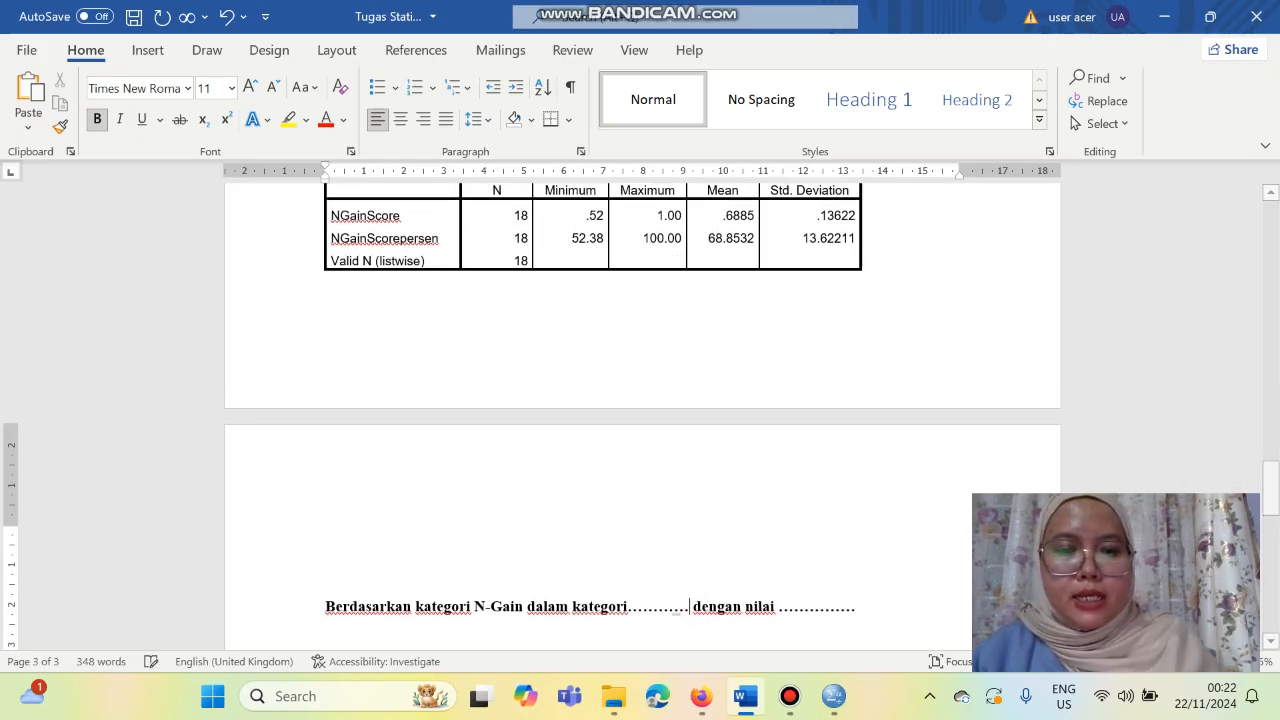
type("i Se")
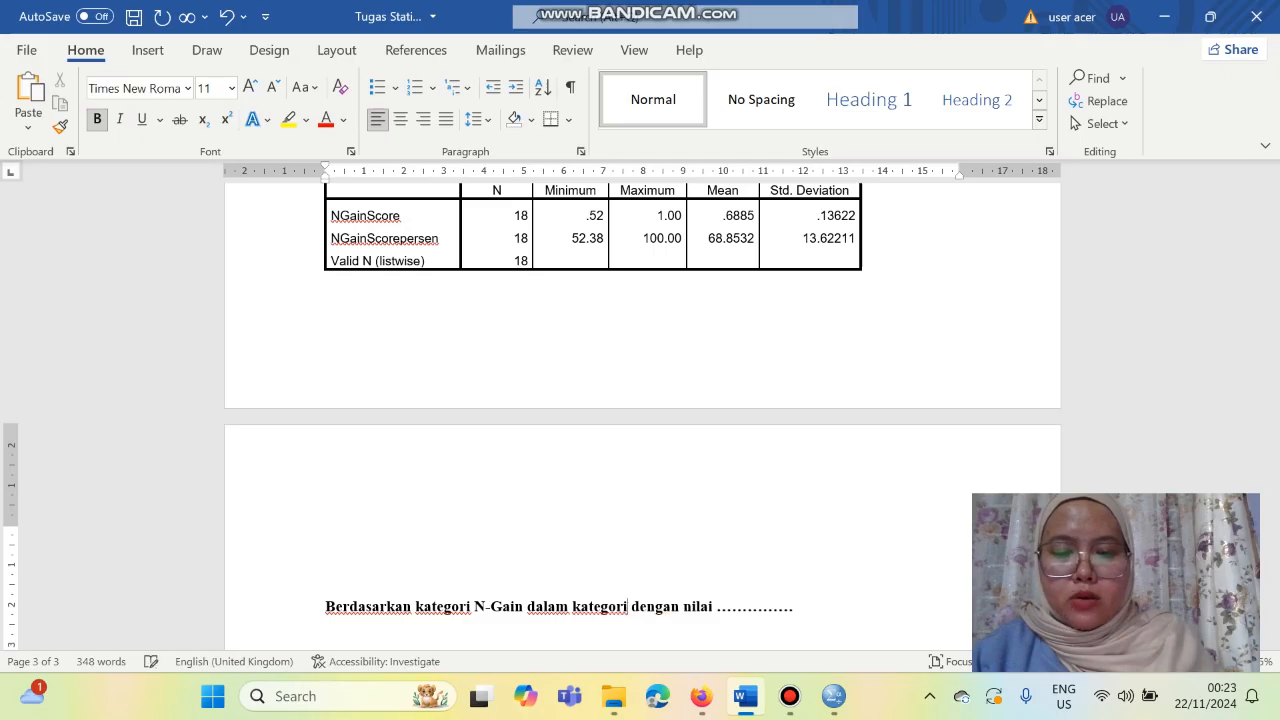
type("dang")
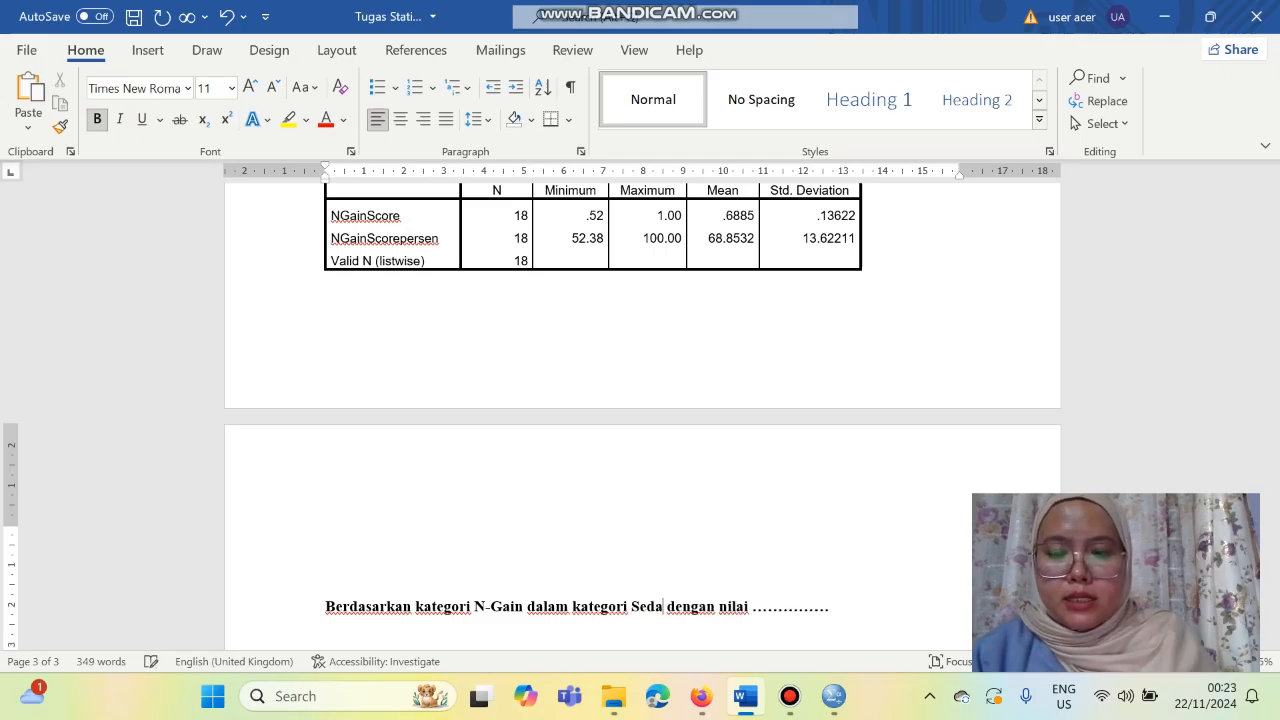
Replace the dotted blank after "dengan nilai" with 0,6885 and check the conclusion against the pasted table and N-Gain categories.
left_click(860, 609)
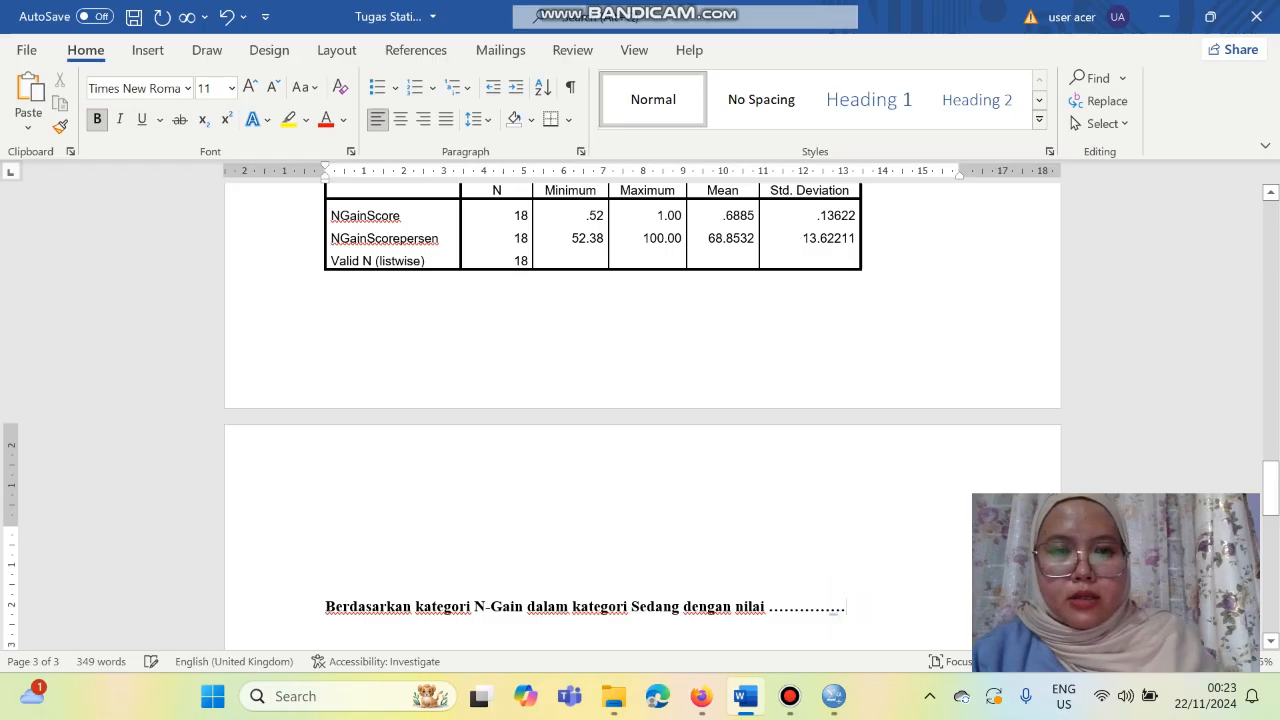
key("BackSpace")
key("BackSpace")
key("BackSpace")
key("BackSpace")
key("BackSpace")
key("BackSpace")
key("BackSpace")
key("BackSpace")
key("BackSpace")
key("BackSpace")
type("0,")
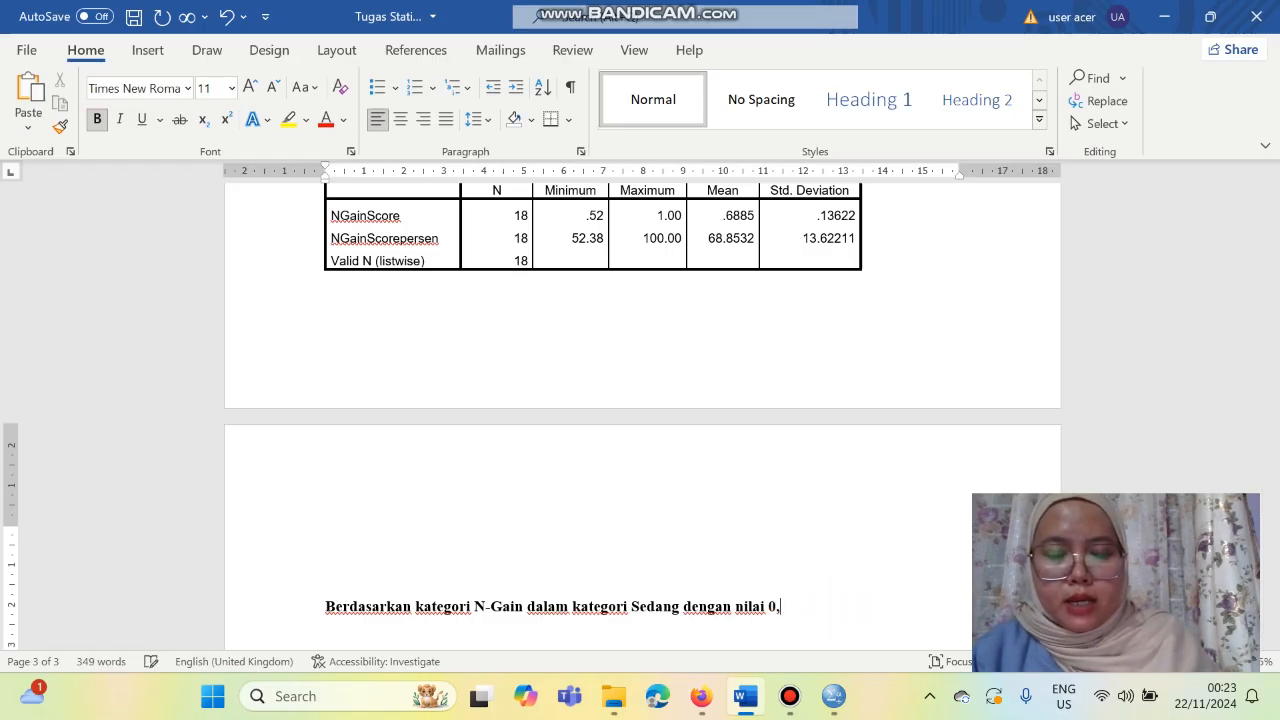
type("68")
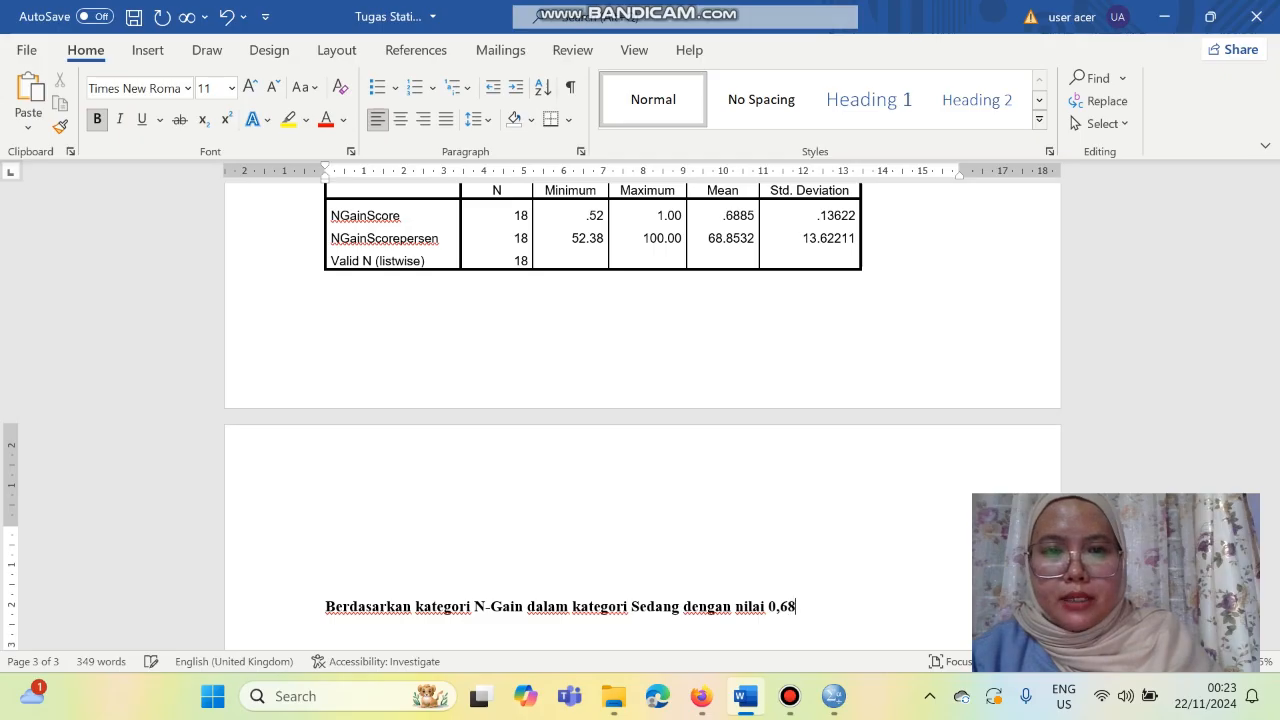
type("85")
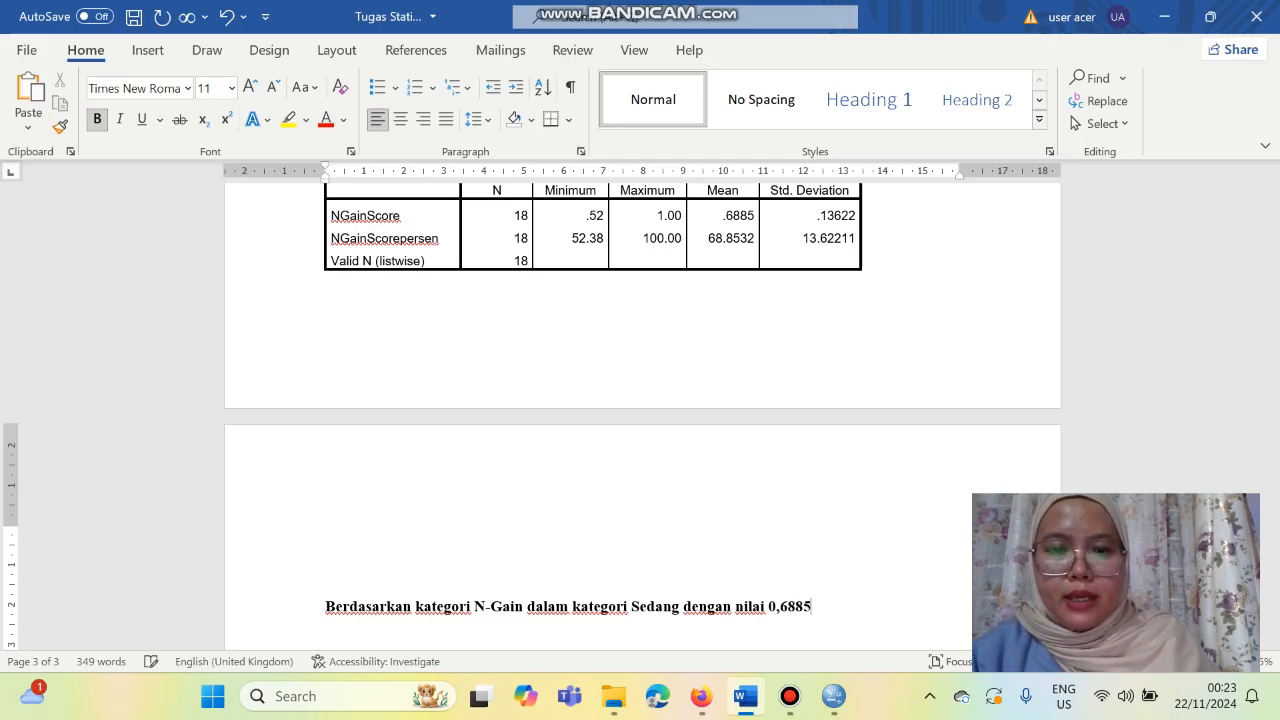
left_click_drag(1276, 480, 1278, 452)
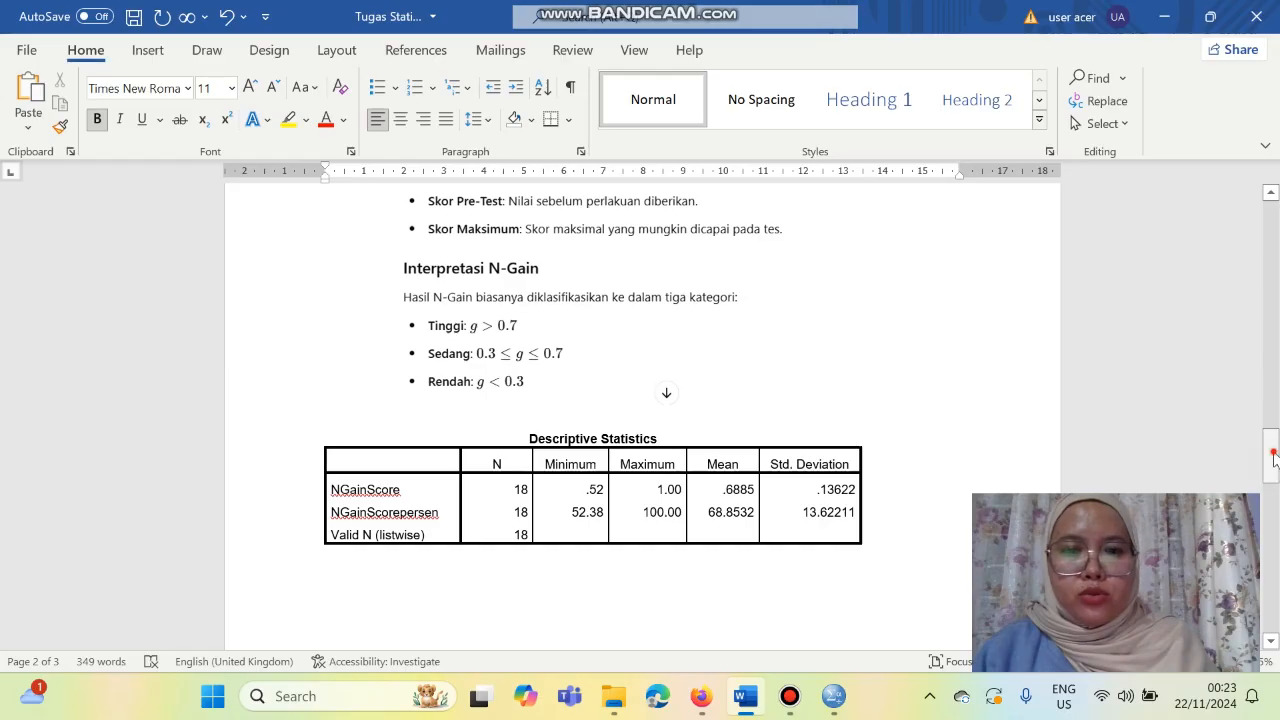
scroll(880, 444, "down", 3)
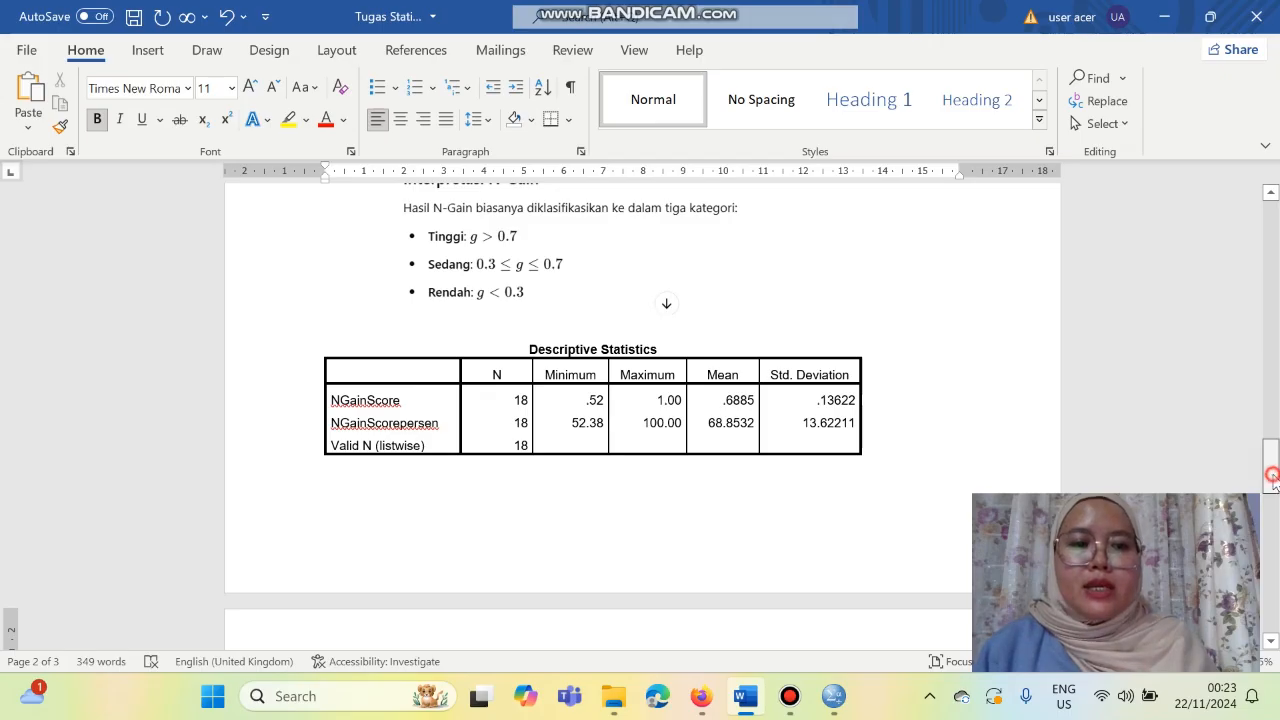
left_click_drag(1273, 478, 1275, 490)
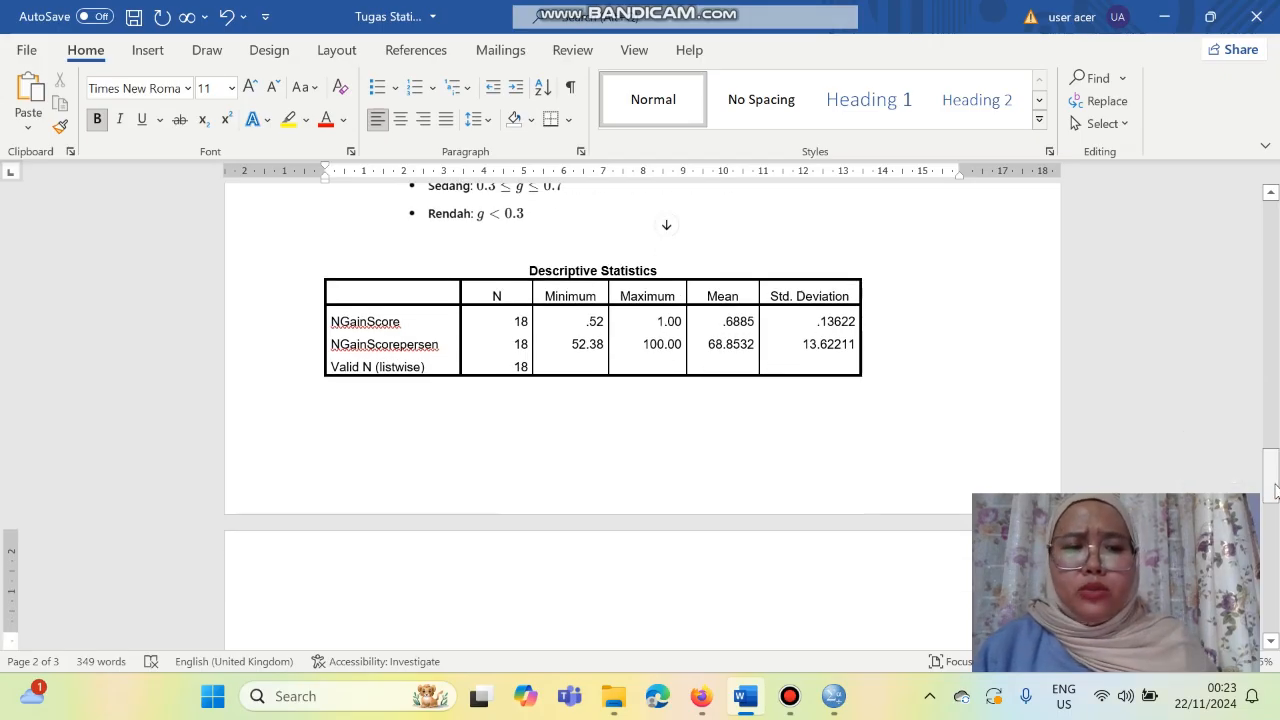